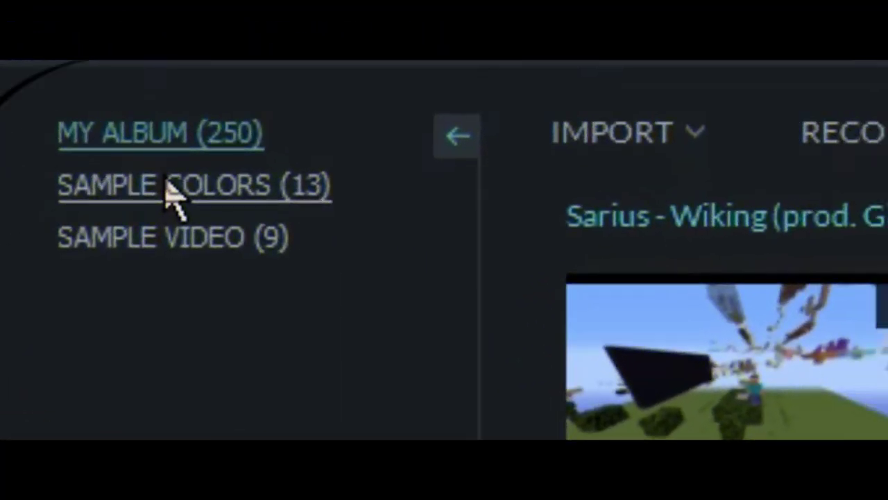
Place the Black sample color at the start of the video track and cut off everything after 00:00:01.04.
left_click(167, 183)
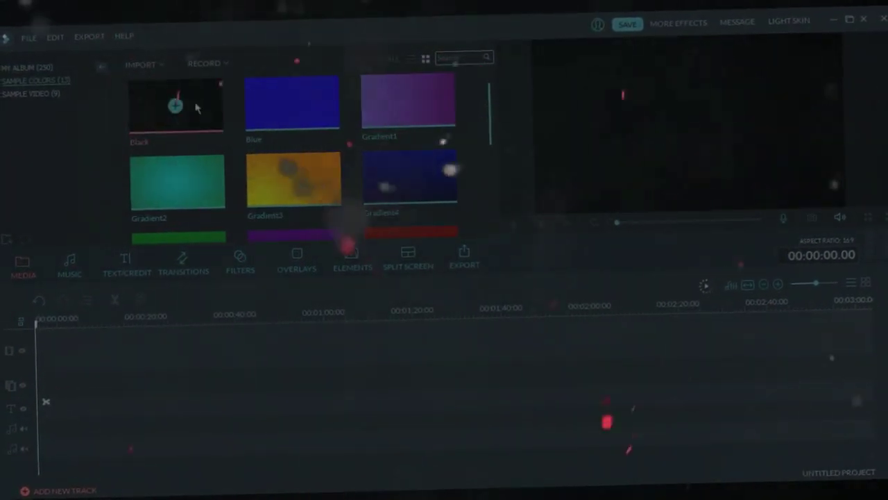
left_click_drag(164, 217, 42, 351)
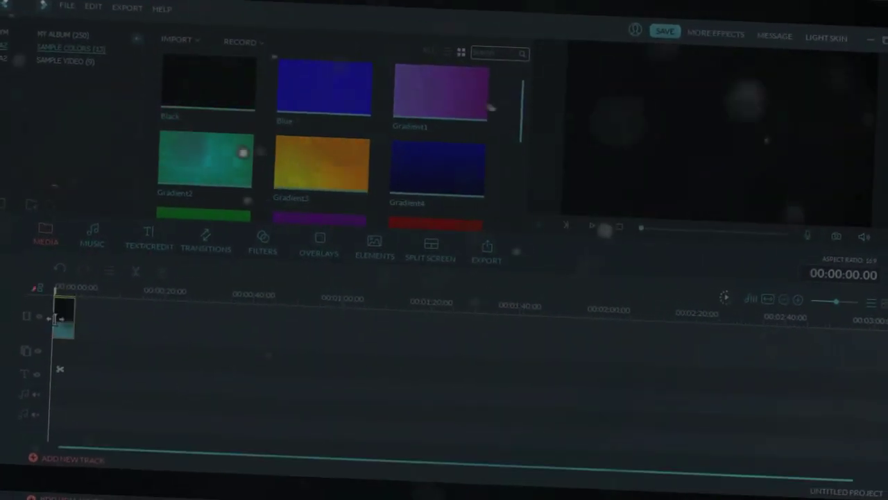
left_click_drag(55, 304, 63, 304)
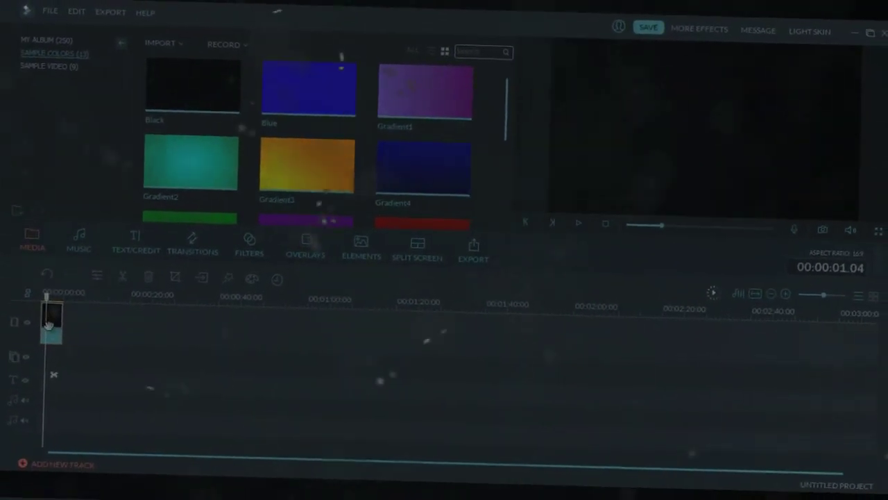
right_click(49, 323)
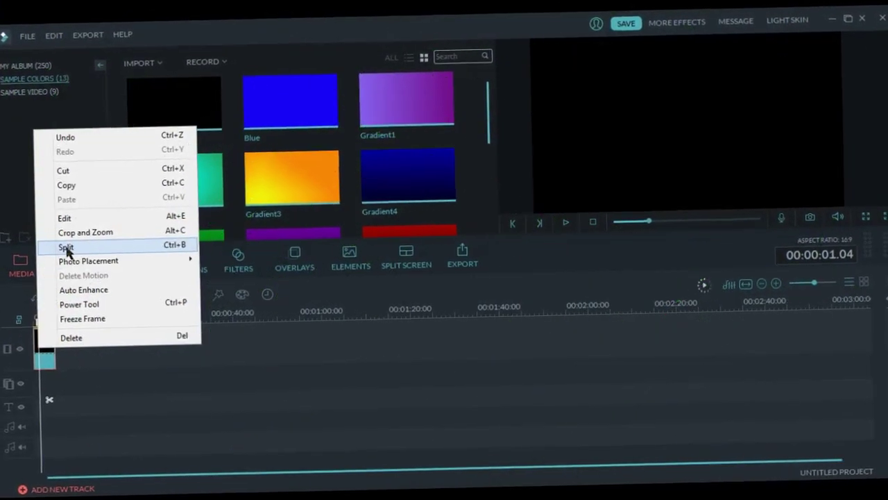
left_click(66, 247)
right_click(67, 325)
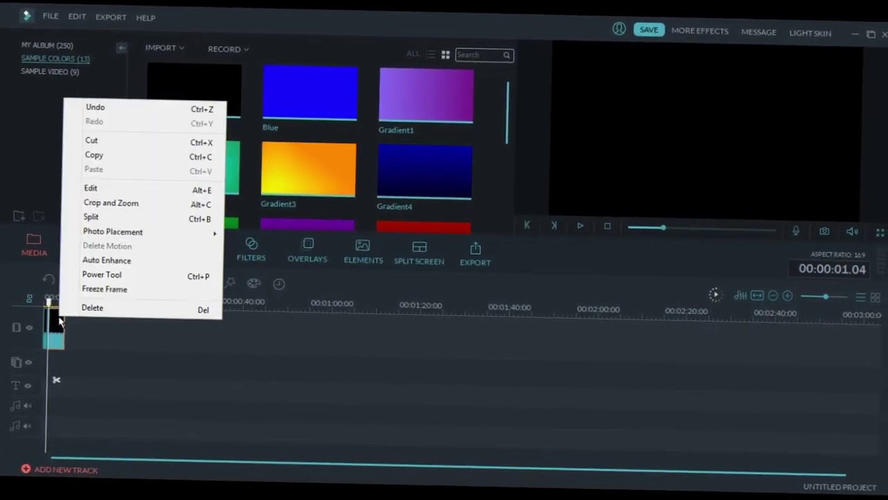
left_click(88, 316)
Add the white sample color directly after the black clip and cut off its part beyond 00:00:02.01.
left_click_drag(506, 108, 505, 187)
left_click_drag(215, 208, 74, 336)
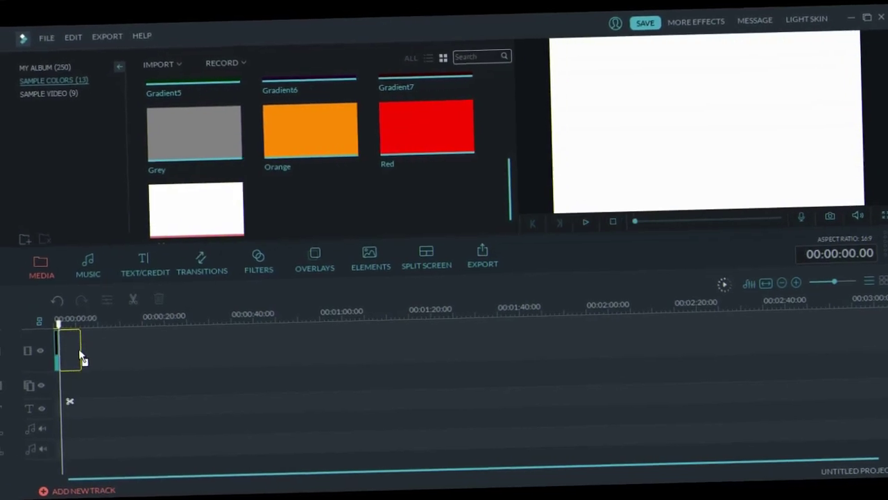
left_click(62, 321)
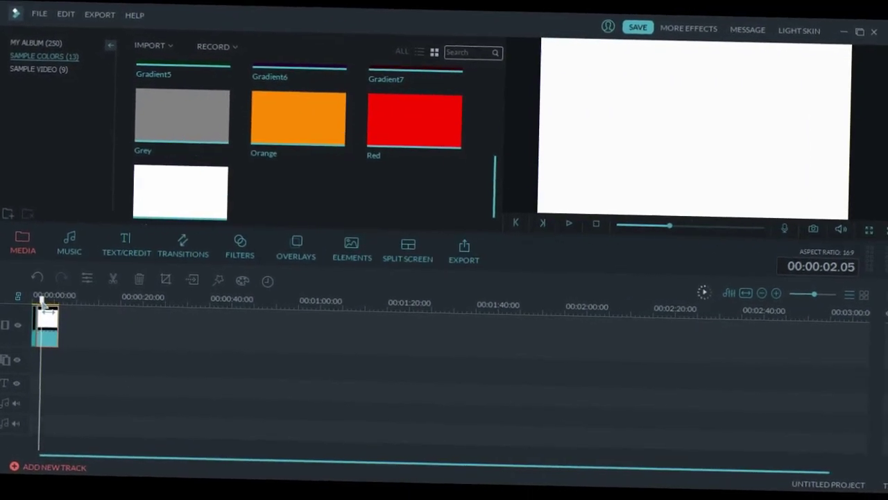
left_click_drag(42, 302, 43, 310)
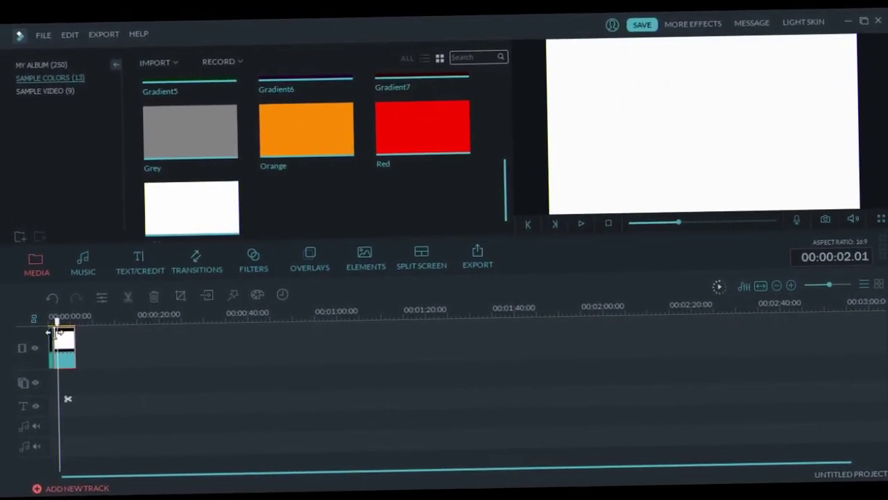
right_click(56, 334)
left_click(78, 229)
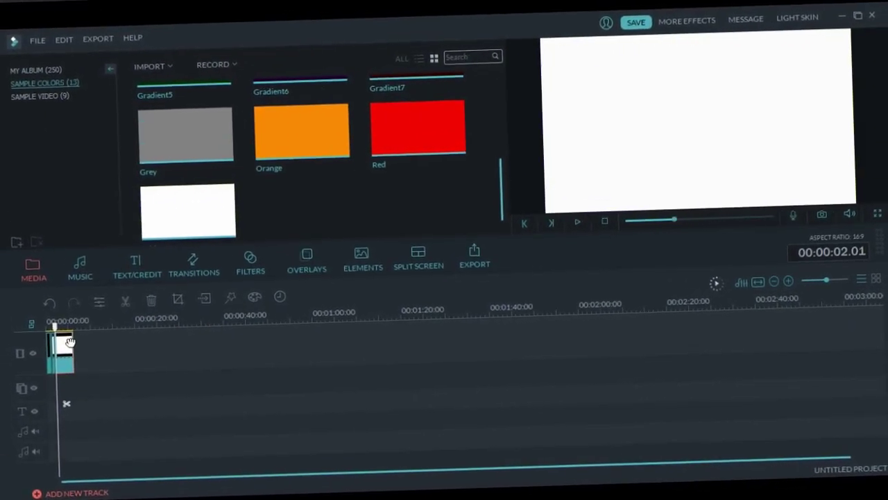
right_click(64, 370)
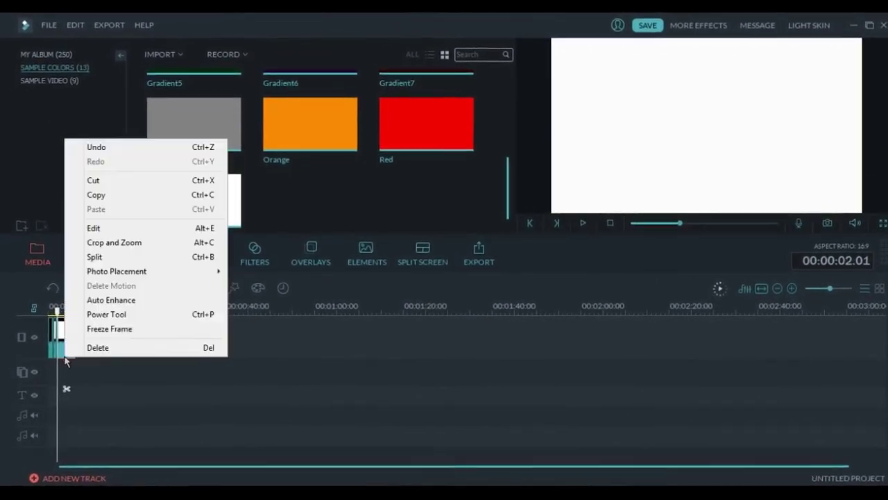
left_click(78, 349)
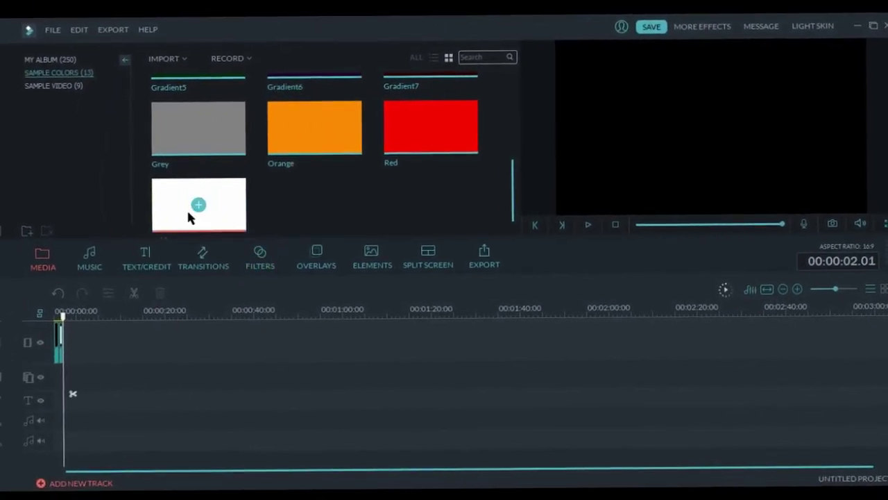
Append another white sample color clip at 00:00:02.01 and put the Cinema 21:9 overlay beneath it on the effects track.
left_click_drag(222, 204, 77, 354)
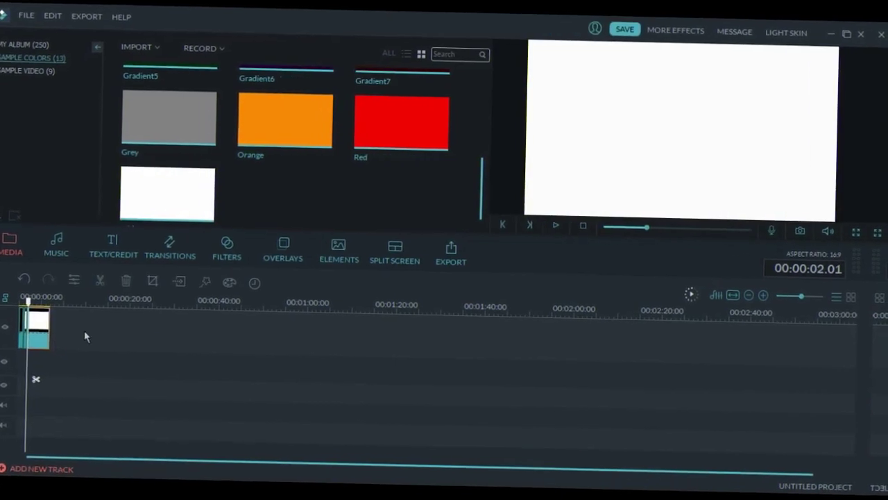
left_click(321, 255)
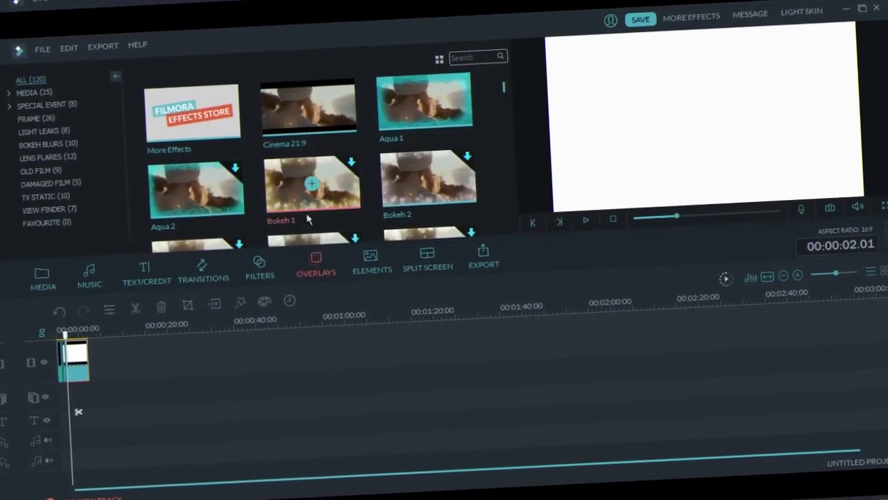
left_click_drag(305, 111, 75, 383)
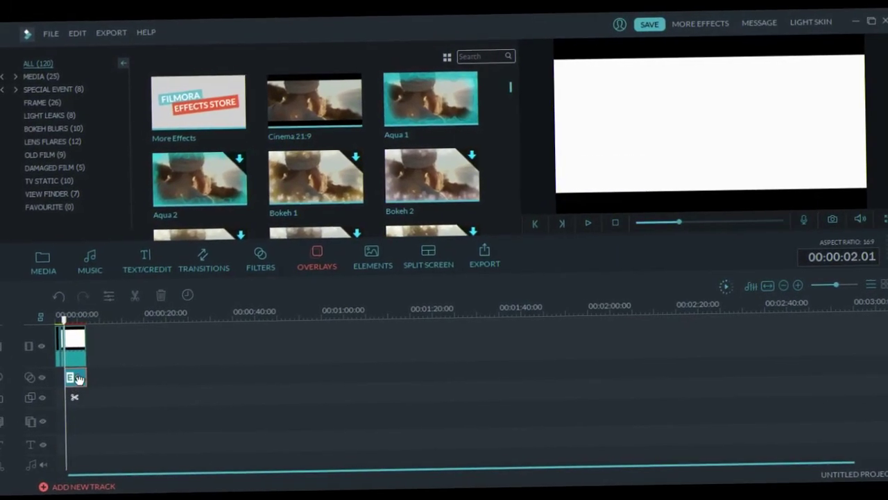
Play back the start of the clip with the cinema overlay, and return the playhead to 00:00:00.00.
left_click(589, 223)
left_click(571, 225)
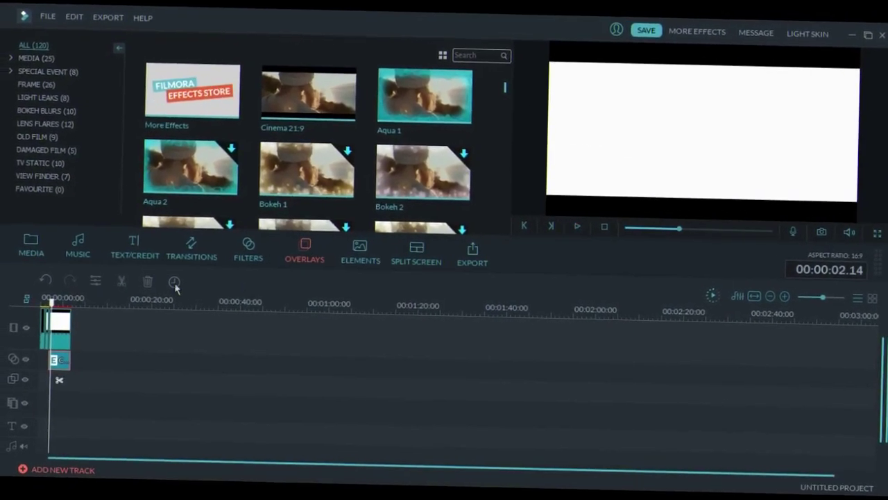
left_click(38, 310)
left_click_drag(39, 308, 32, 310)
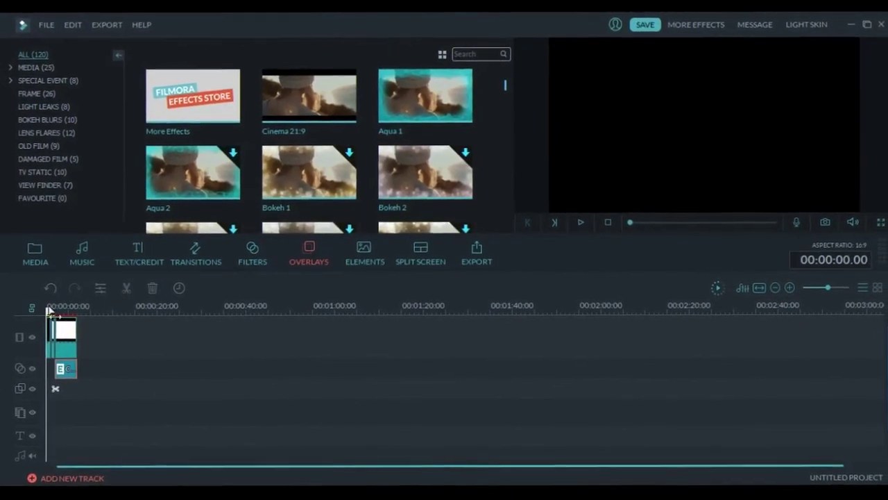
Find the song "Sarius - Wiking (prod. Gibbs)" in My Album and place it at the start of the audio track.
left_click(42, 249)
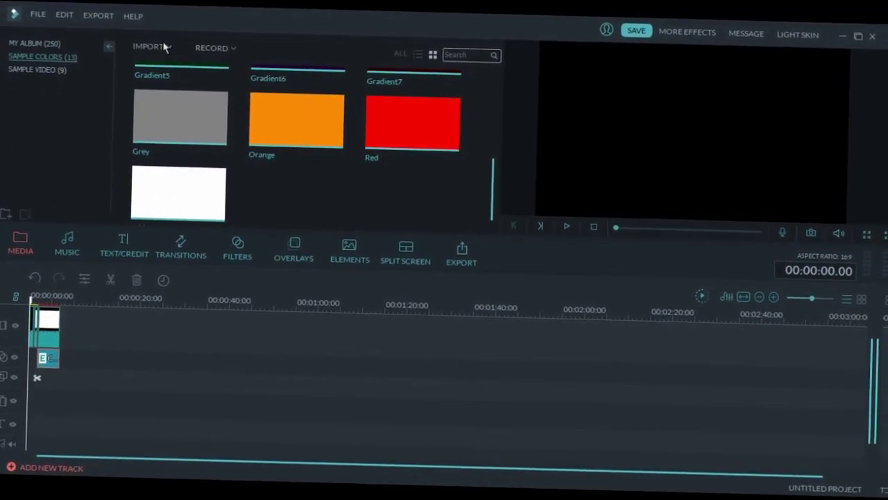
left_click(53, 55)
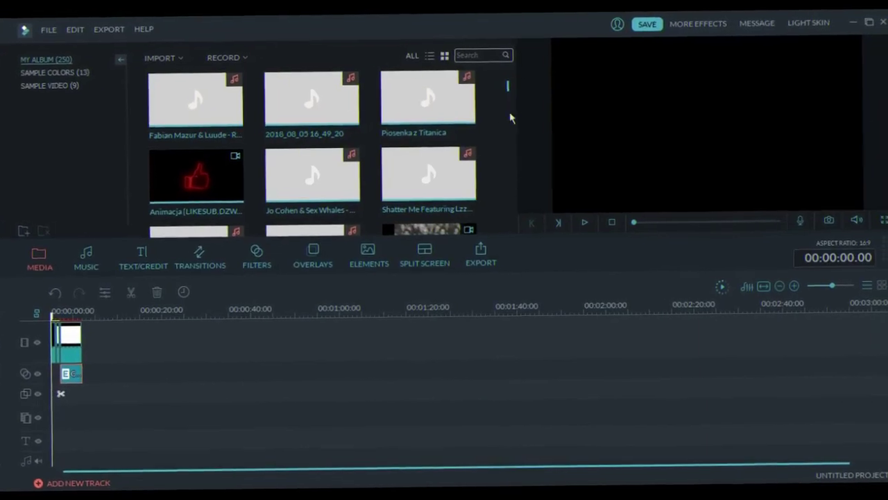
left_click_drag(522, 86, 487, 225)
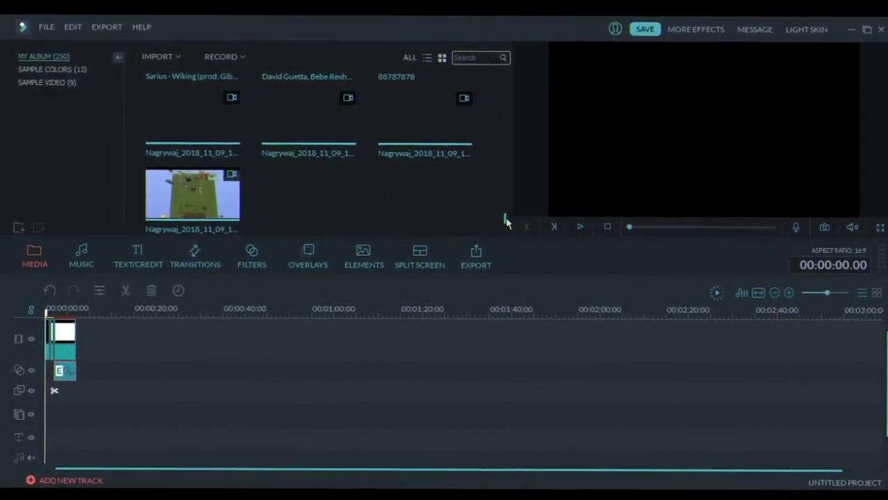
scroll(488, 205, "up", 5)
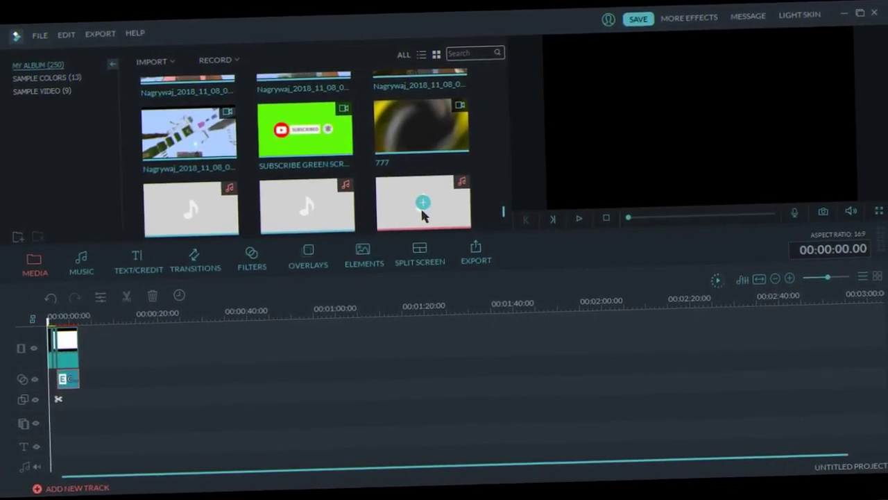
left_click(432, 198)
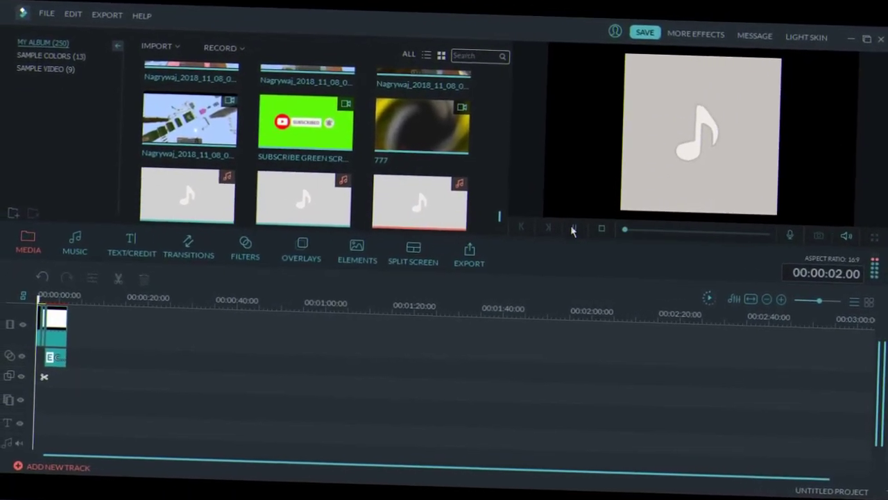
left_click(196, 227)
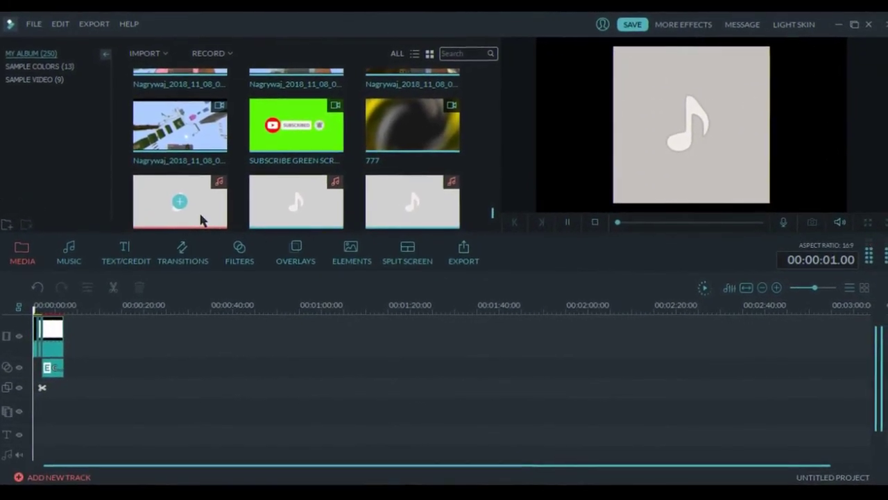
left_click_drag(236, 222, 42, 402)
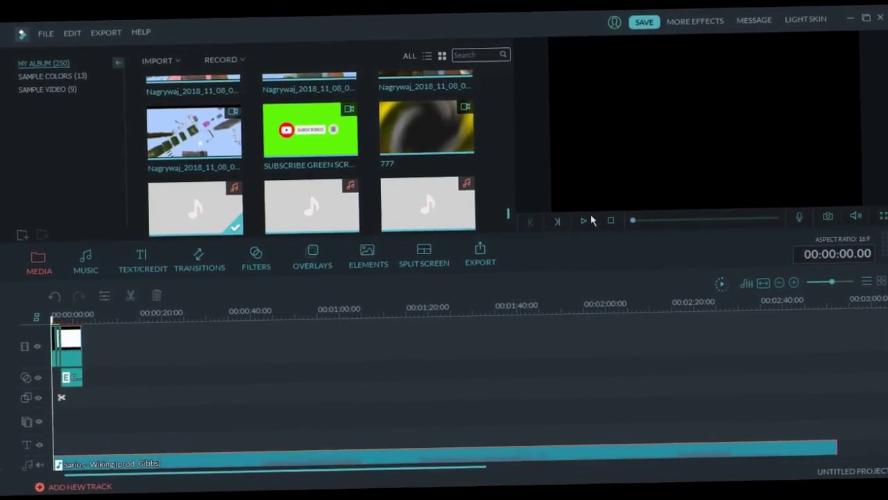
Remove the part of the song before 00:00:13.04 and move the remaining part to the start of the timeline.
left_click(587, 222)
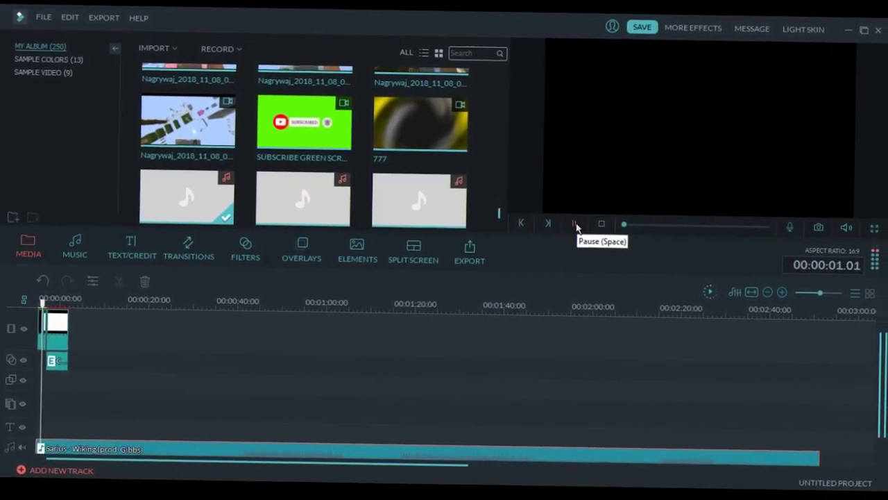
left_click(564, 223)
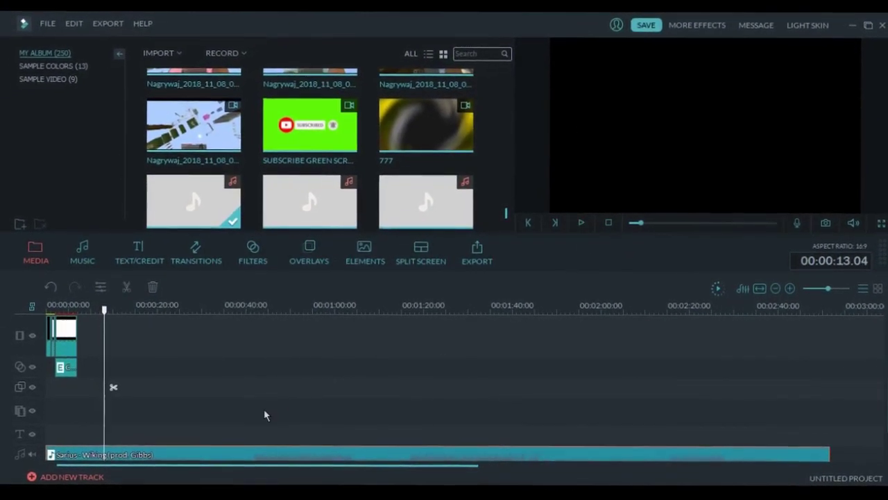
right_click(97, 462)
left_click(119, 421)
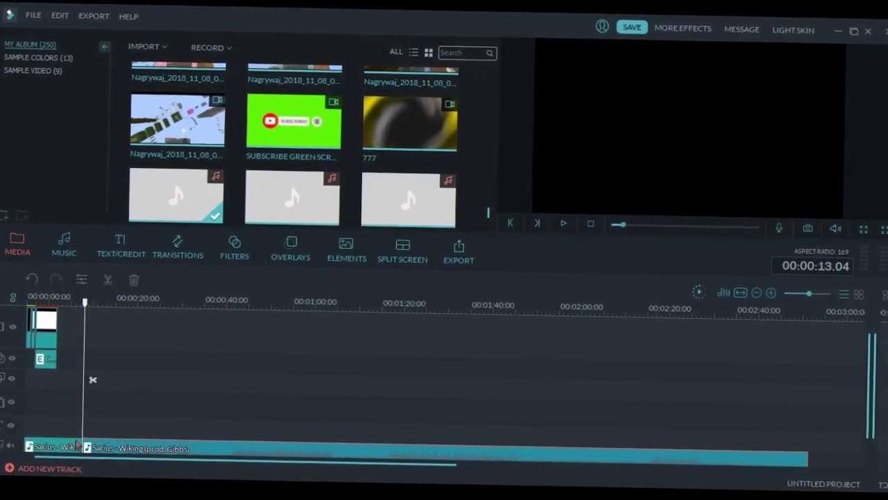
right_click(78, 456)
left_click(94, 448)
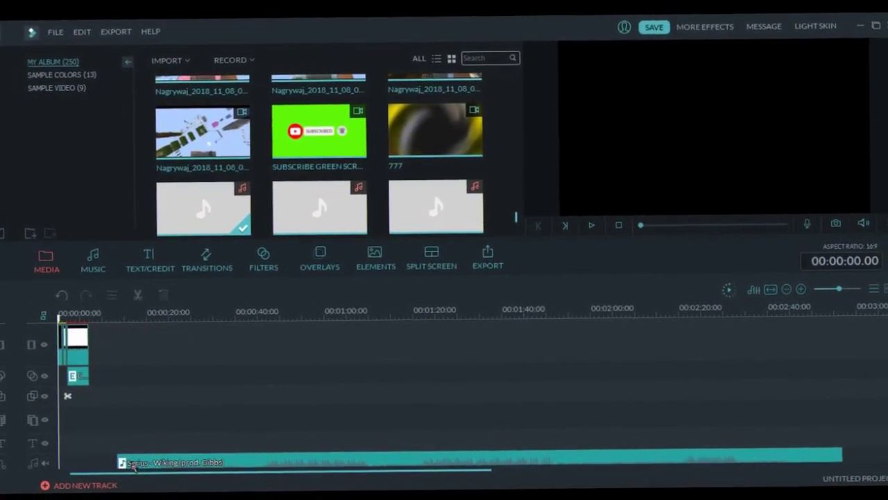
left_click_drag(95, 456, 46, 455)
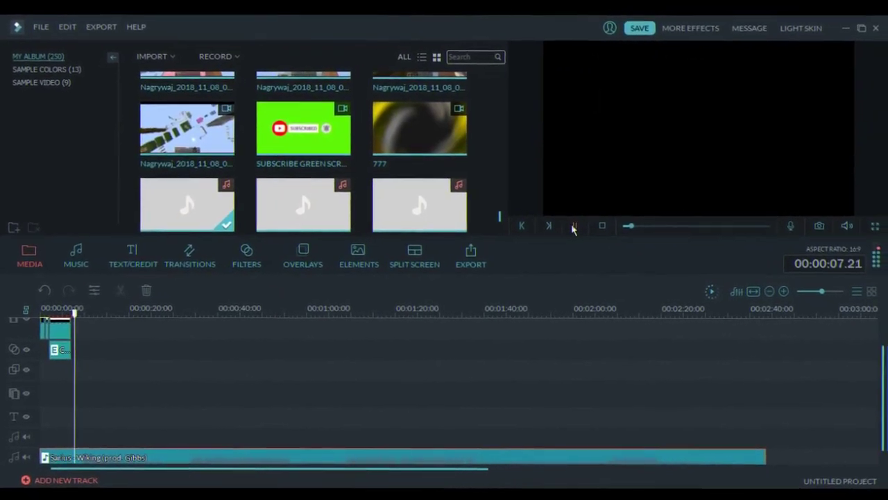
Extend the last white clip and the Cinema 21:9 overlay to end at about 00:00:09.20.
left_click(558, 224)
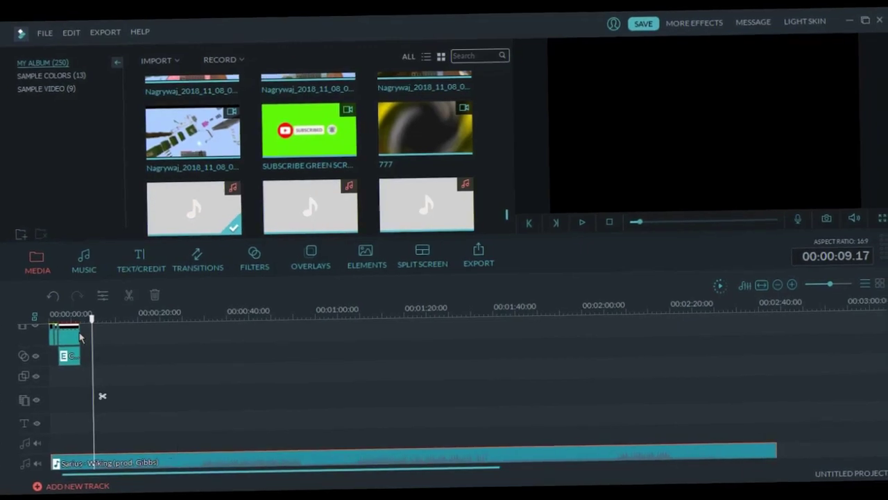
left_click(58, 325)
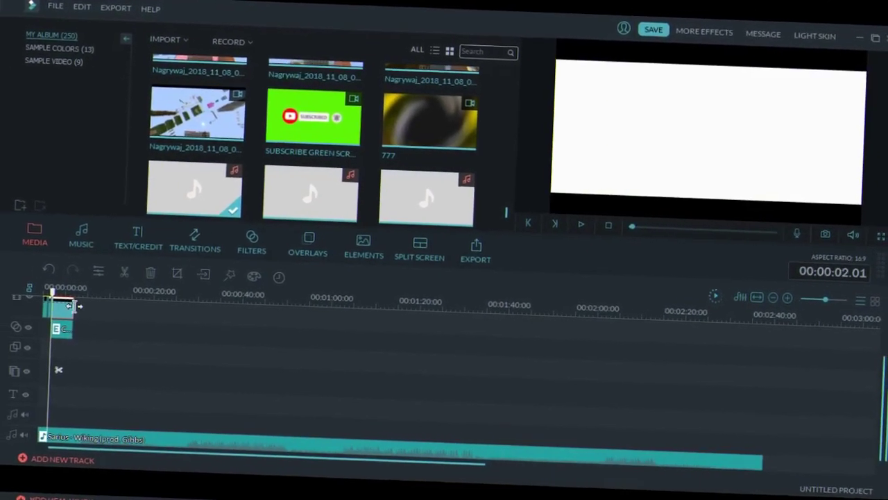
left_click_drag(91, 318, 92, 320)
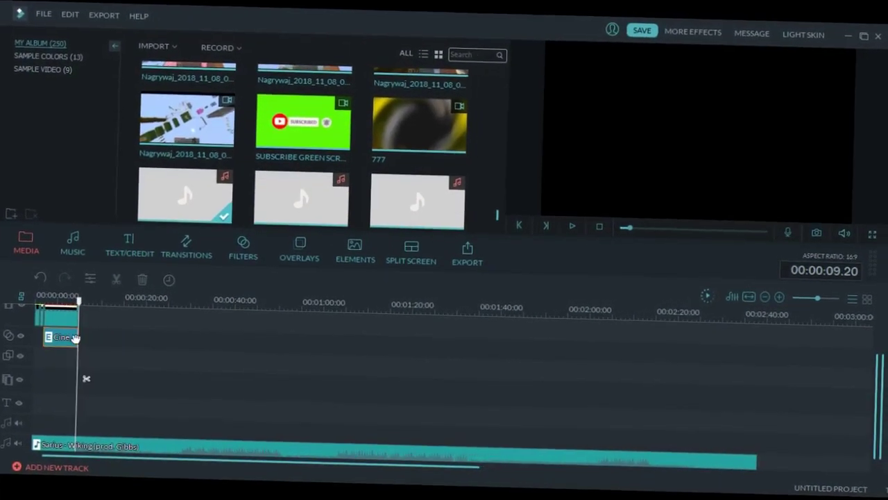
Play the timeline up to 00:00:09.15 and split the song "Sarius - Wiking (prod. Gibbs)" at that point.
left_click(580, 220)
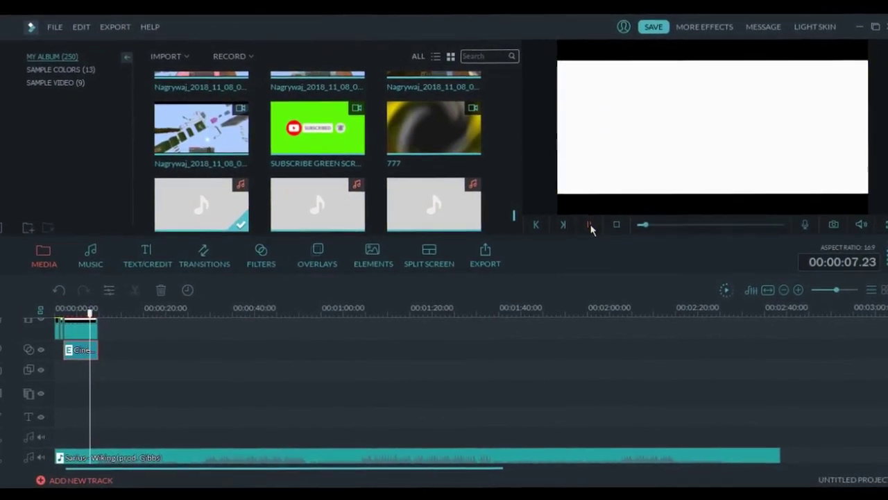
left_click(582, 227)
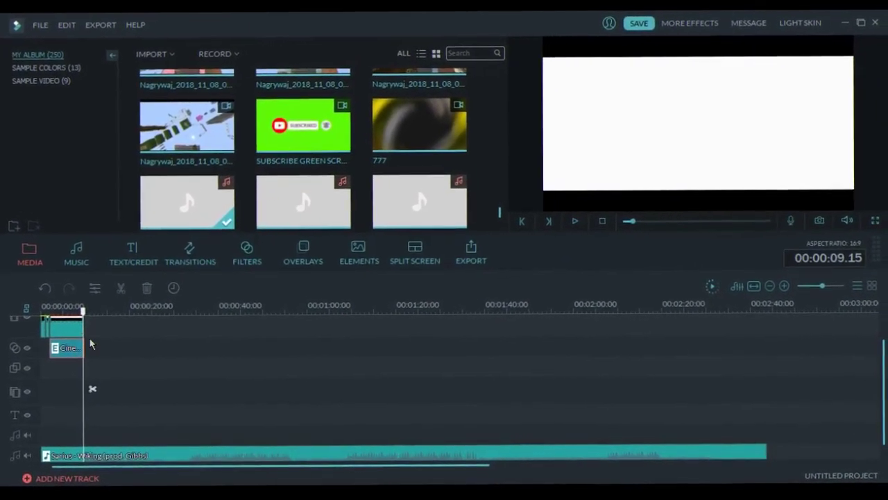
right_click(70, 461)
left_click(109, 426)
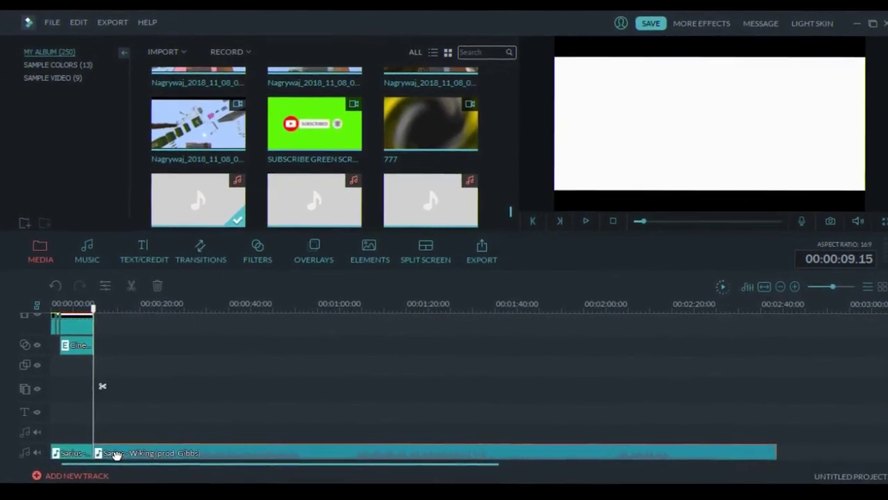
Lower the volume of the second part of the split song to 3.
double_click(104, 465)
left_click_drag(227, 104, 191, 111)
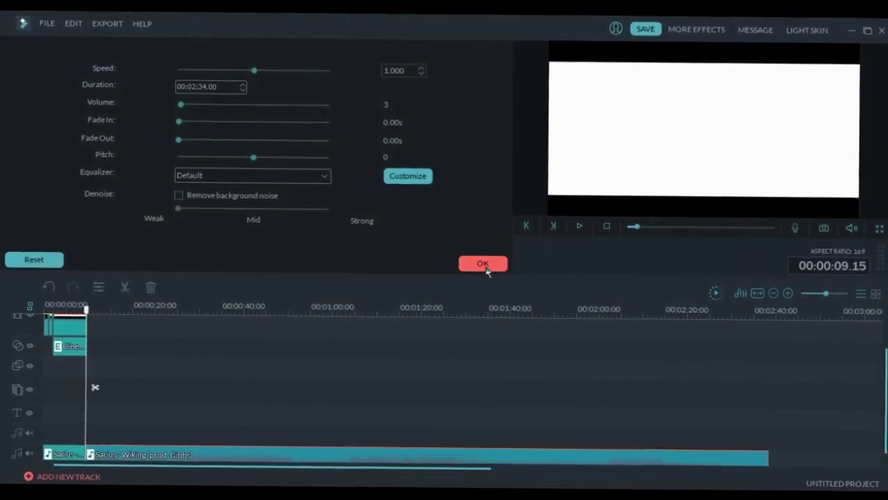
left_click(491, 261)
Place the audio file "88787878" on the second audio track, starting where the song's second part begins.
scroll(486, 204, "down", 2)
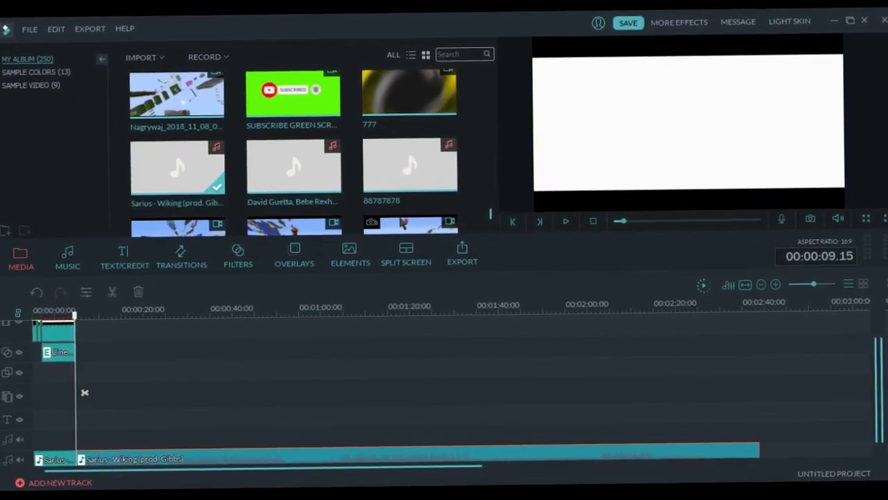
left_click(420, 189)
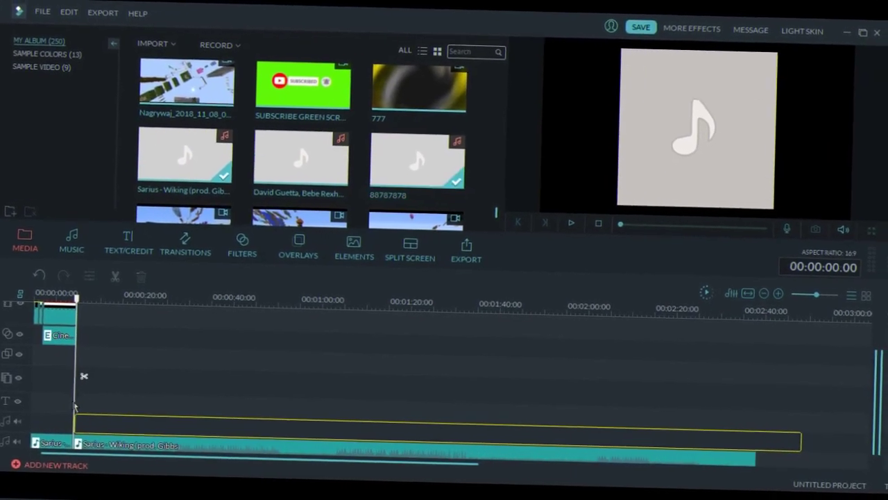
left_click_drag(75, 406, 87, 423)
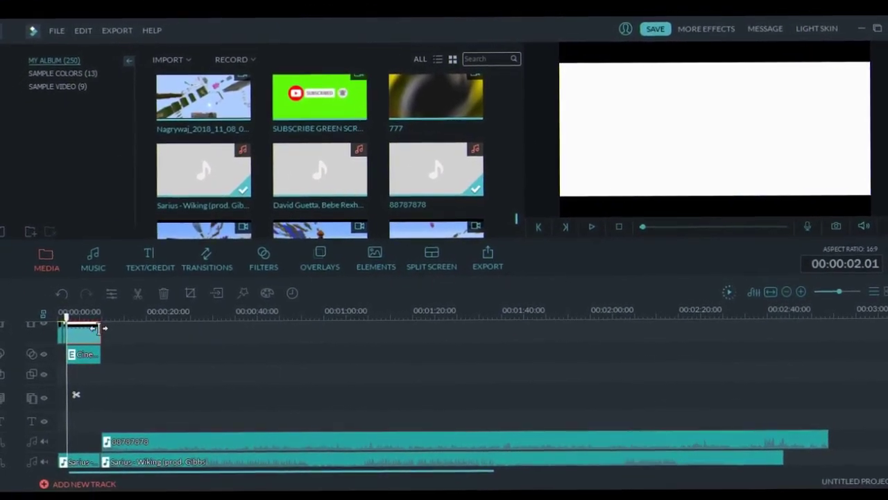
Extend the last white clip and the Cinema 21:9 overlay to end at about 18 seconds.
left_click_drag(97, 328, 143, 376)
left_click(93, 362)
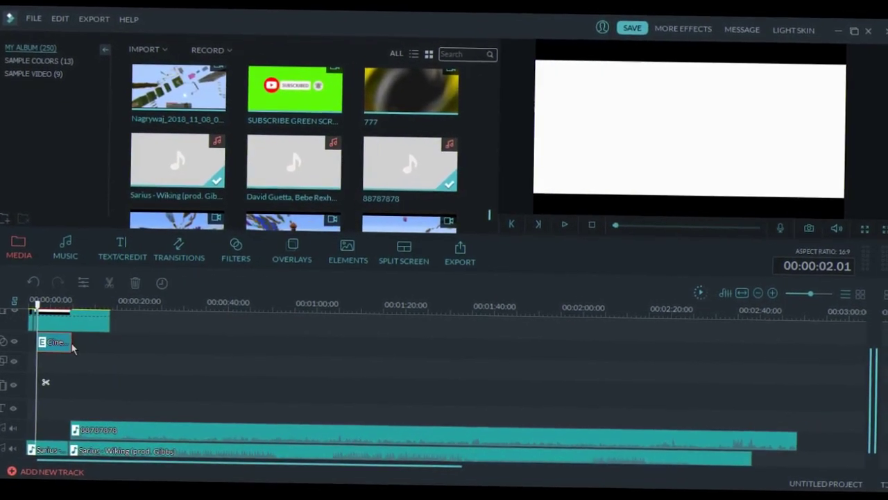
left_click_drag(71, 344, 110, 342)
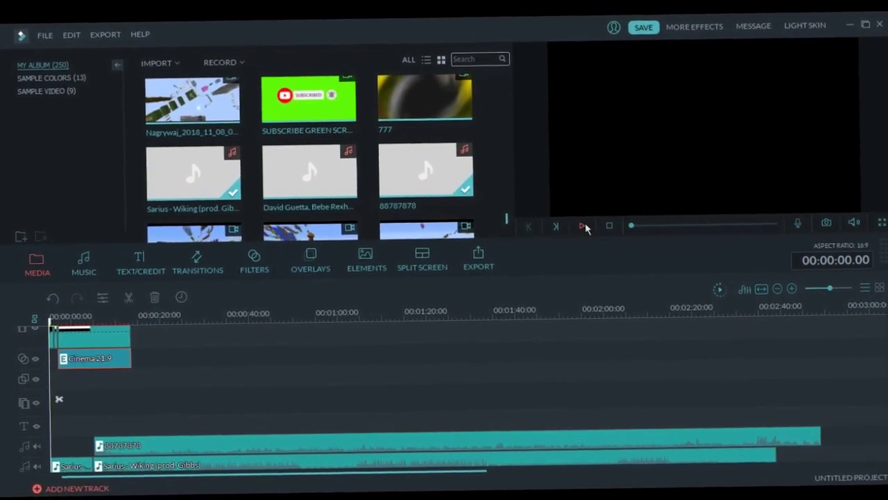
Play back the start of the video and position the playhead at 00:00:02.20, near the overlay's start.
left_click(583, 227)
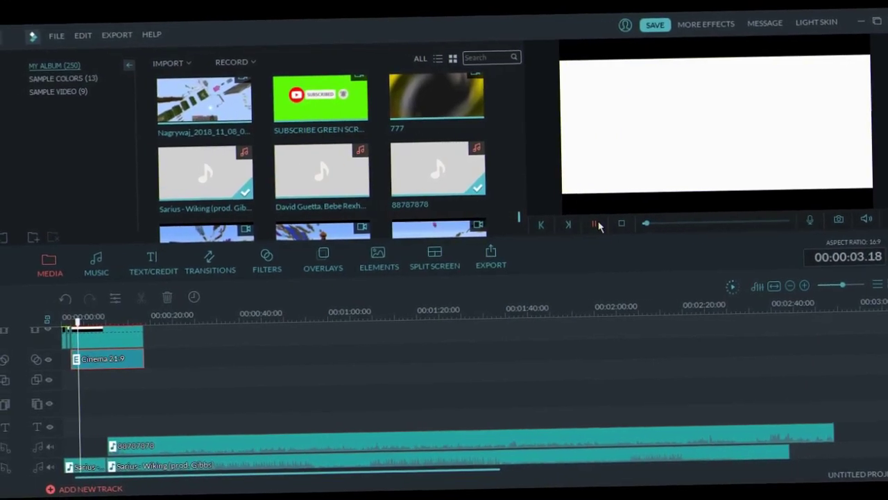
left_click(599, 227)
left_click(73, 318)
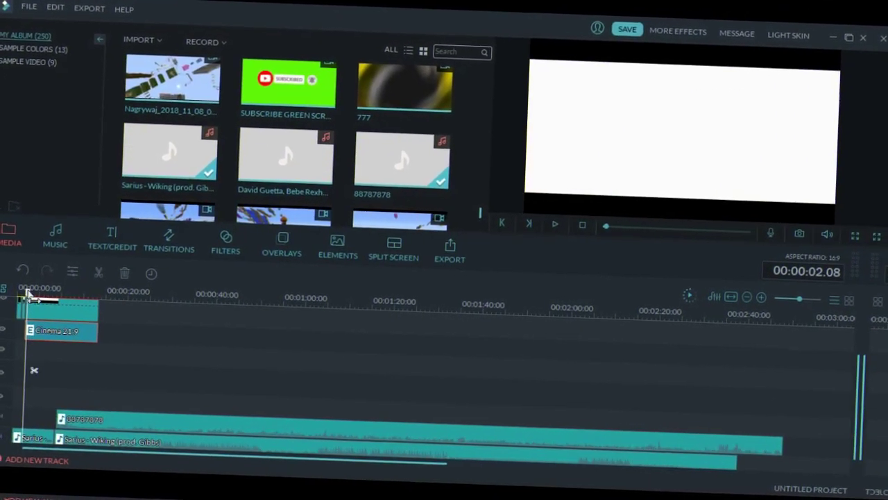
left_click_drag(27, 294, 30, 295)
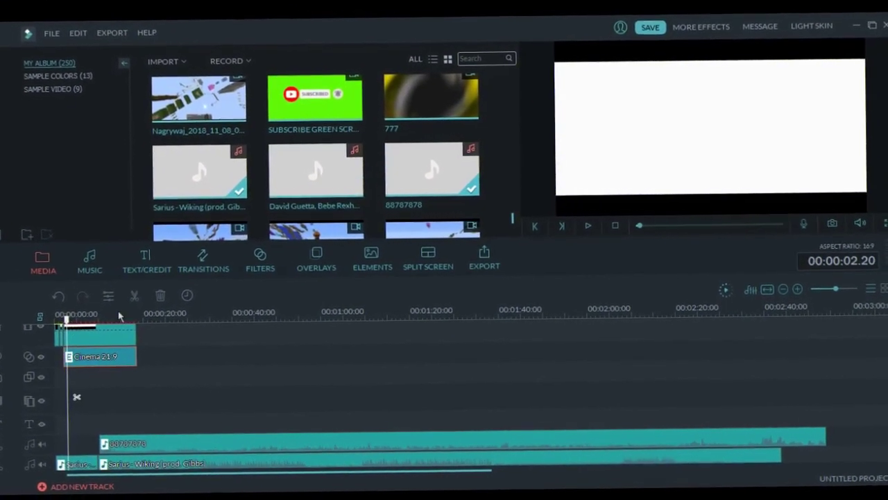
Find Galaxy Pack Title 2, place it on the text track at the start of the Cinema 21:9 overlay, and preview it.
left_click(204, 263)
left_click(147, 261)
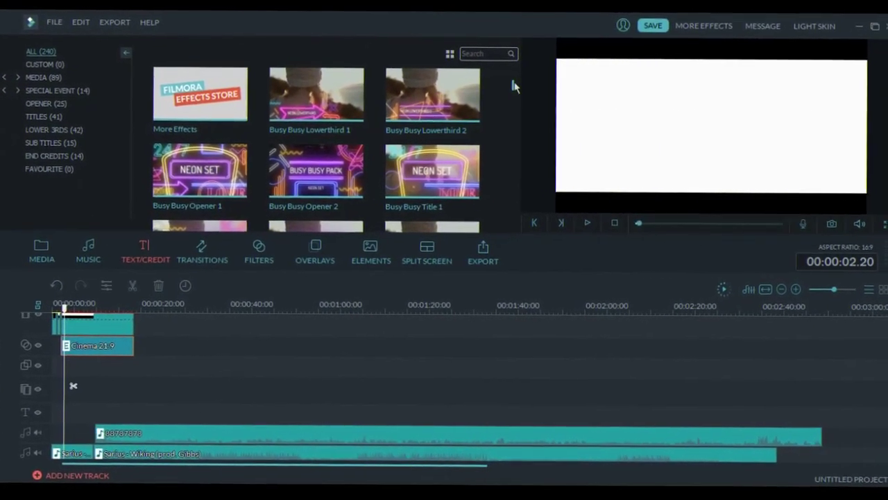
scroll(496, 97, "down", 10)
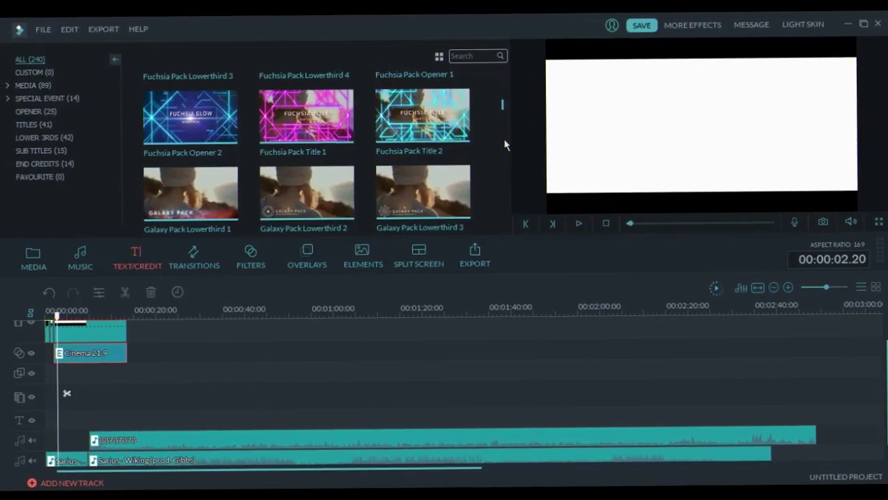
scroll(506, 145, "down", 5)
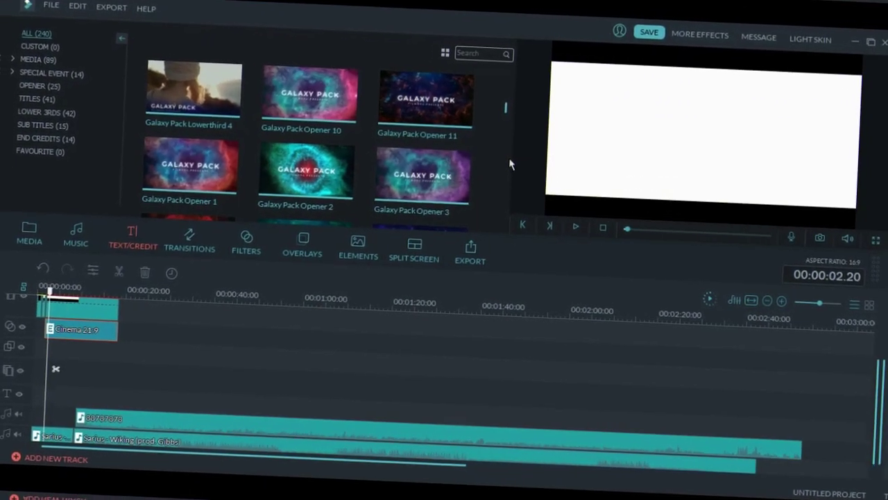
scroll(509, 157, "down", 5)
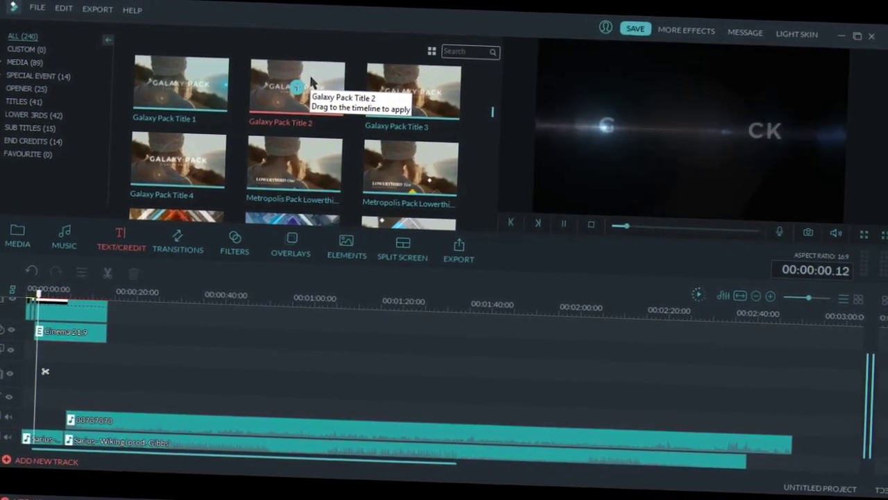
left_click_drag(334, 84, 42, 420)
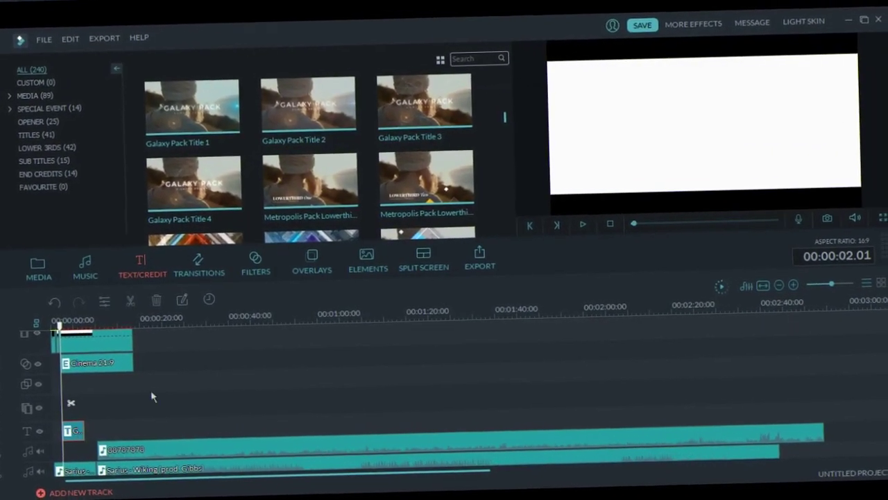
left_click(583, 224)
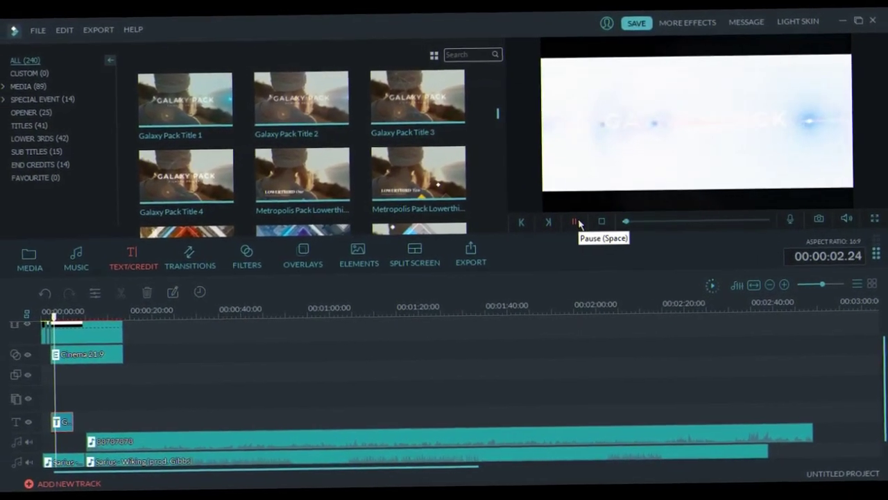
left_click(563, 223)
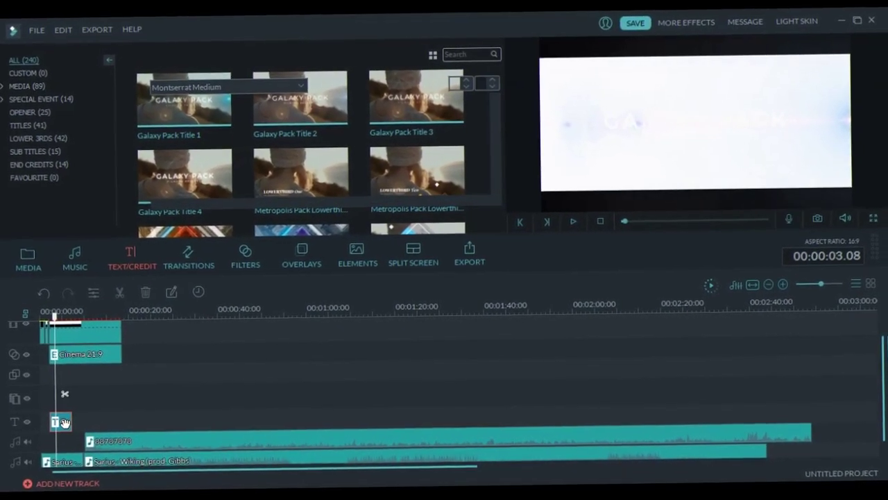
Open the title clip for editing and delete its "FILMORA PRESENTS" subtitle text.
double_click(61, 422)
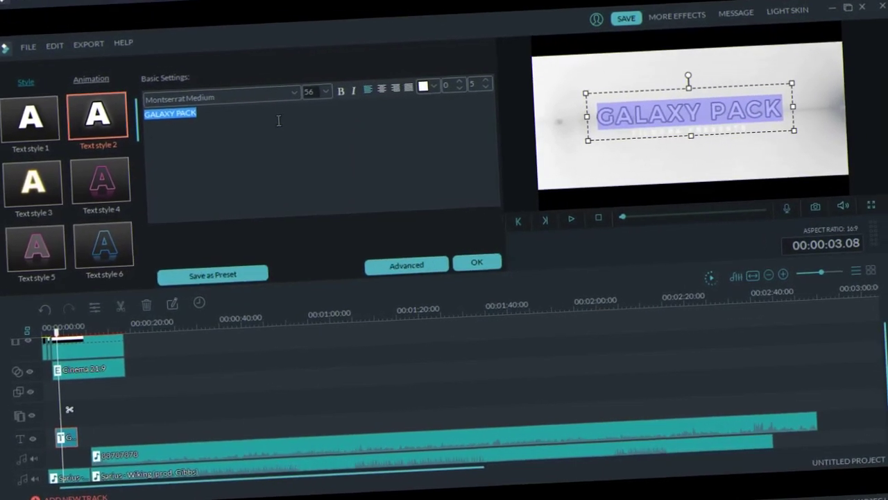
left_click(722, 143)
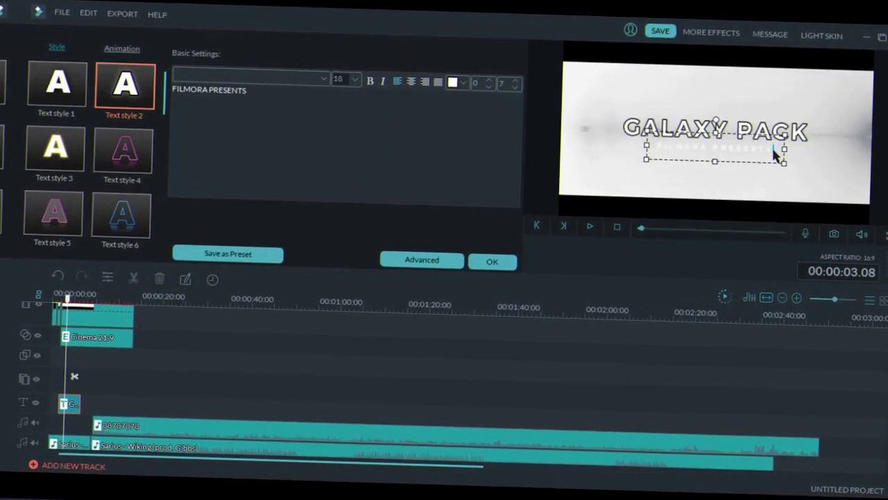
key("BackSpace")
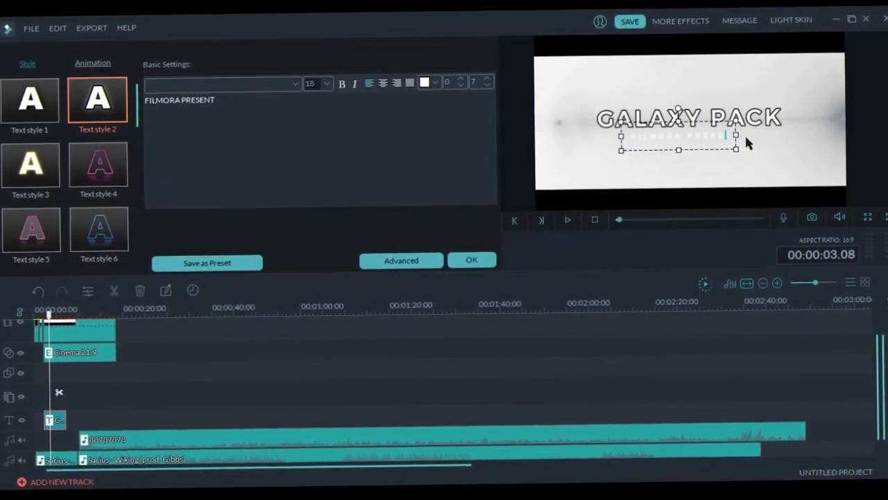
key("BackSpace")
key("BackSpace")
key("BackSpace")
key("BackSpace")
key("BackSpace")
key("BackSpace")
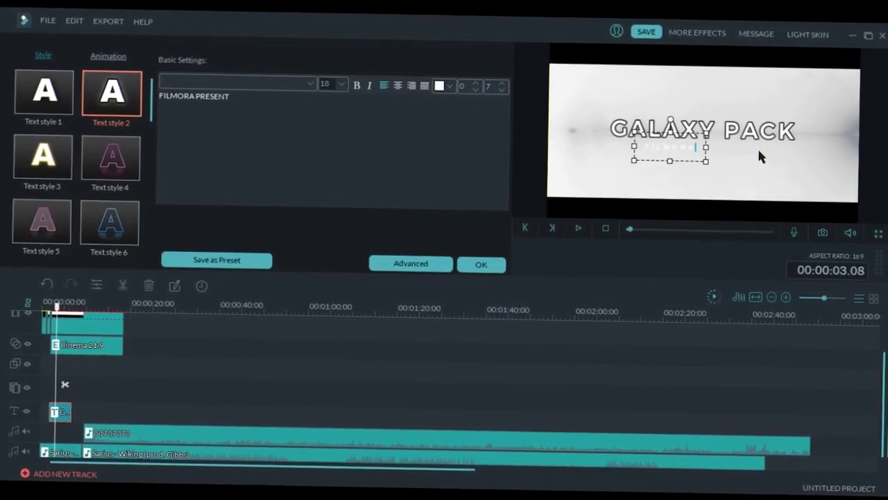
key("BackSpace")
key("BackSpace")
key("BackSpace")
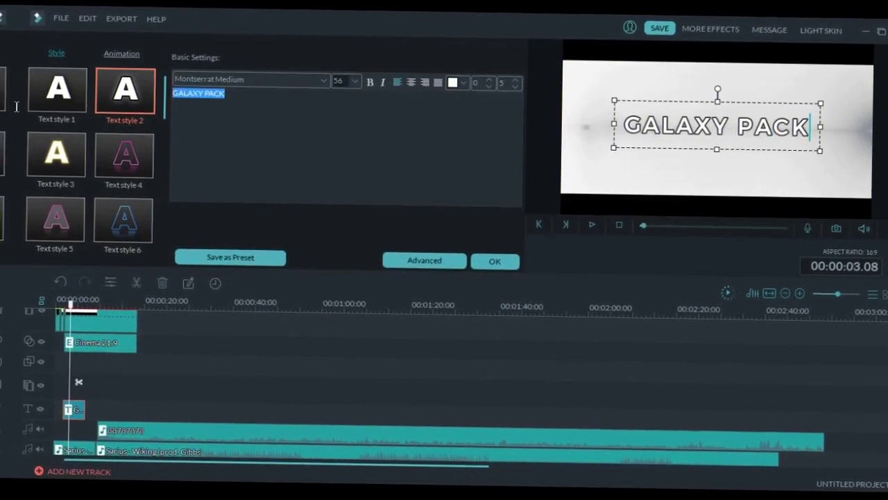
Replace the "GALAXY PACK" text with "Vevo X", color it grey, and apply the title changes.
key("BackSpace")
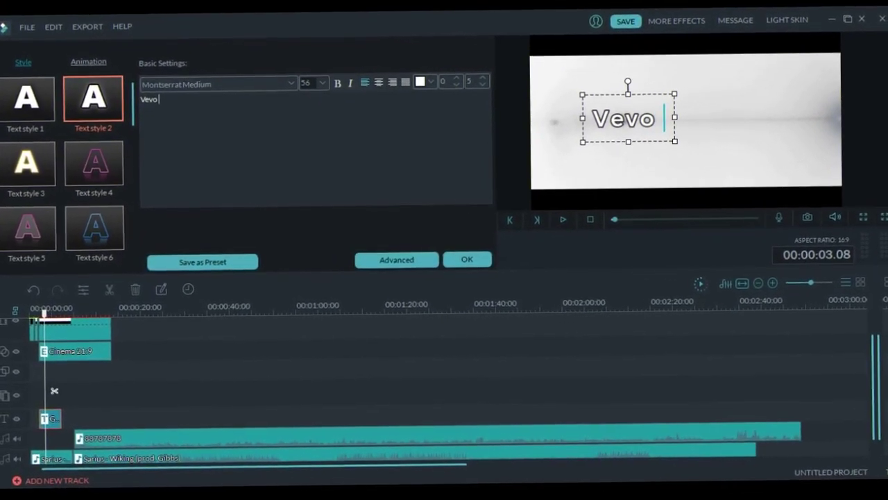
type("X")
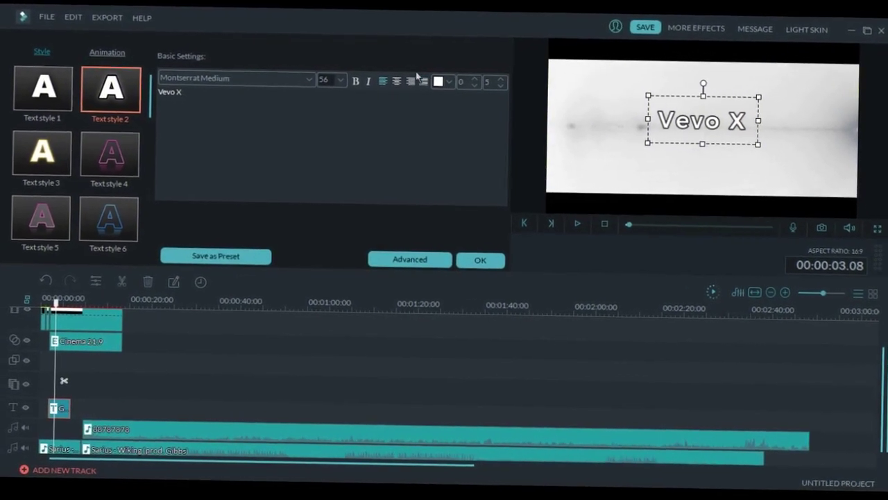
left_click(444, 82)
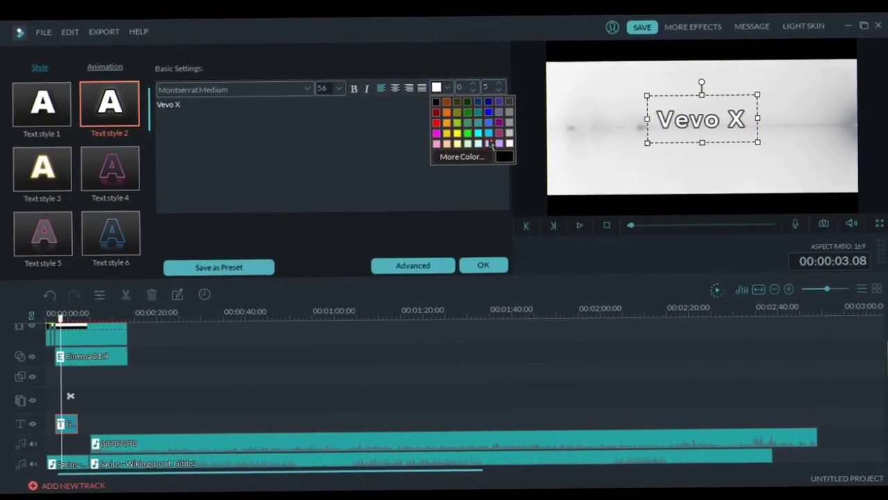
left_click(611, 172)
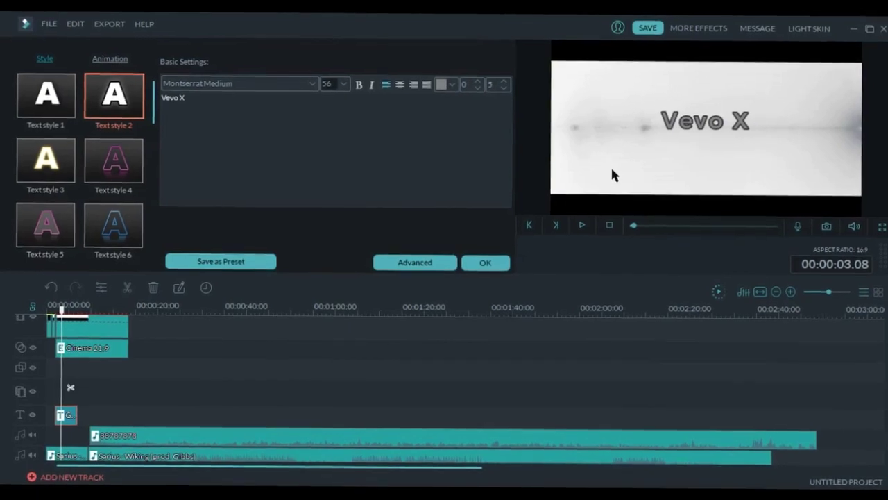
left_click(483, 262)
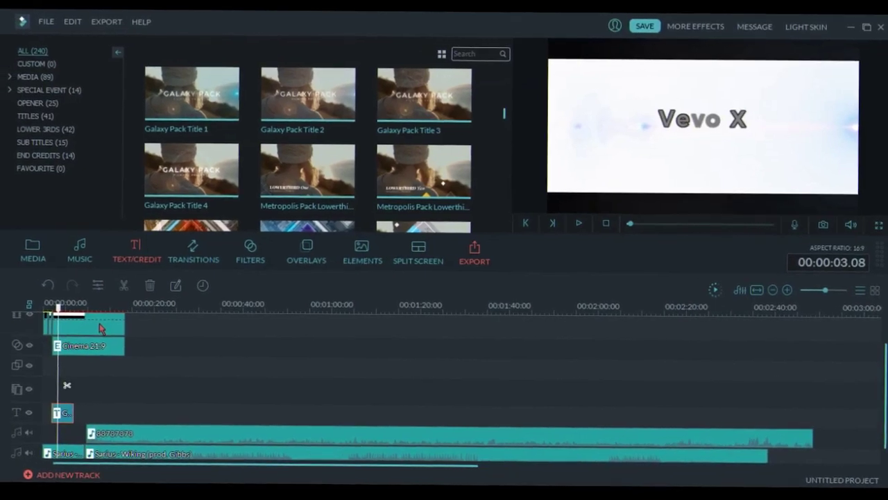
View the device export settings without exporting, and play back the titled section up to 00:00:06.15.
key("ctrl+e")
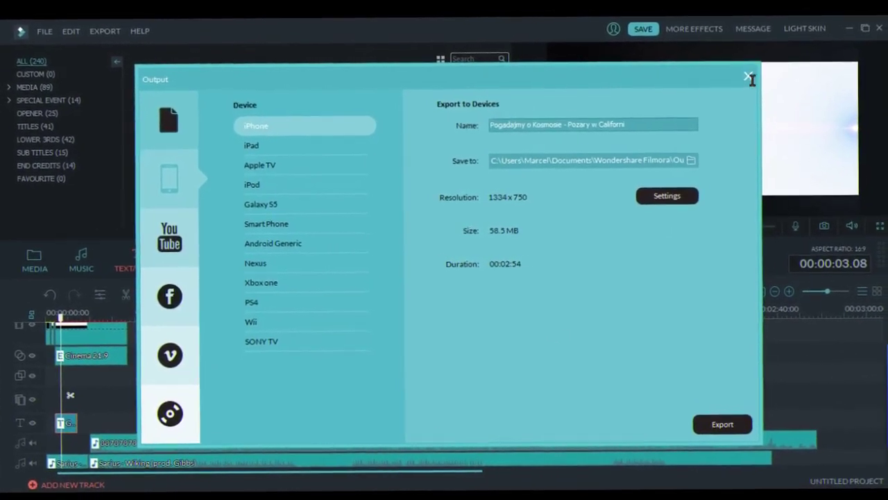
left_click(755, 67)
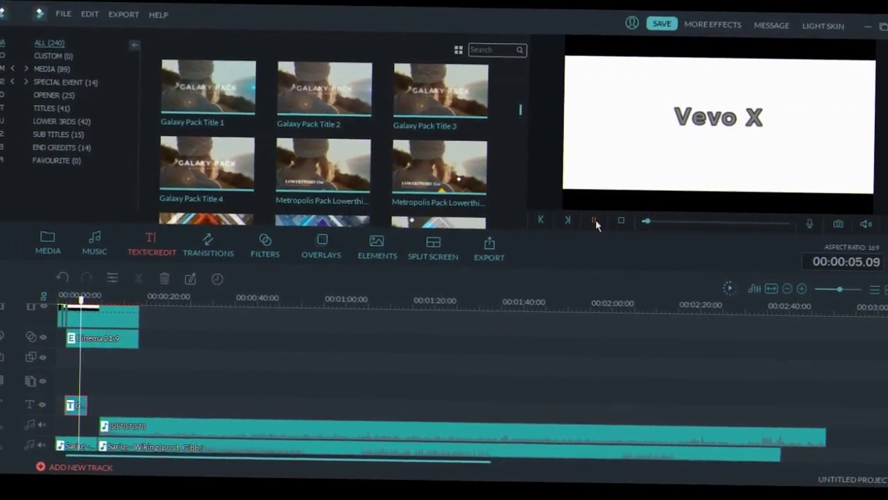
left_click(596, 219)
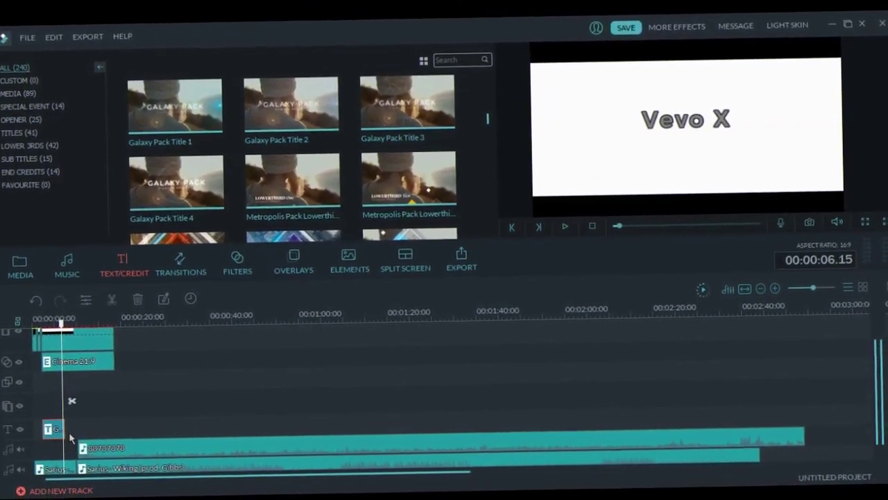
Extend the title clip to end at 00:00:09.20 and play the section from 00:00:05.00.
left_click_drag(67, 405, 74, 405)
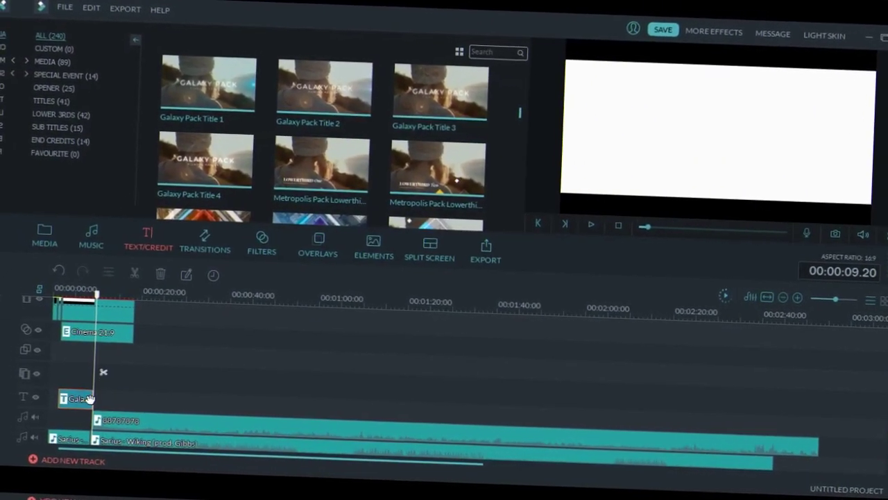
left_click_drag(105, 310, 83, 310)
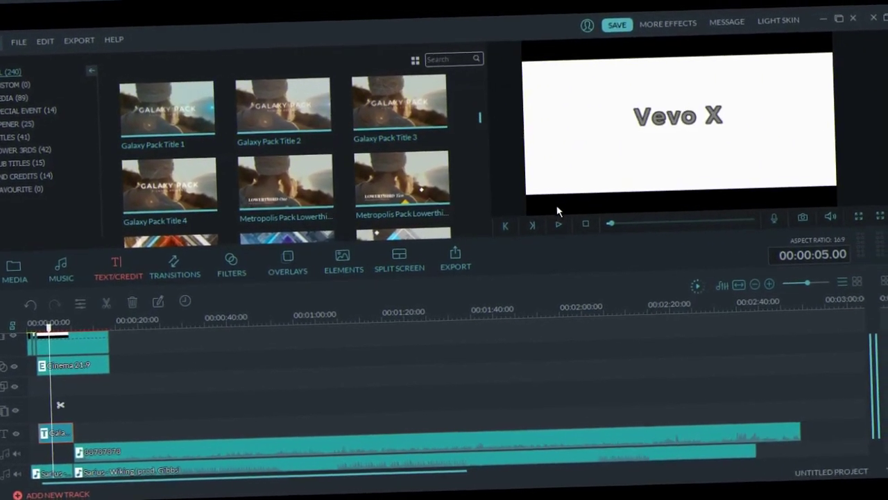
left_click(566, 232)
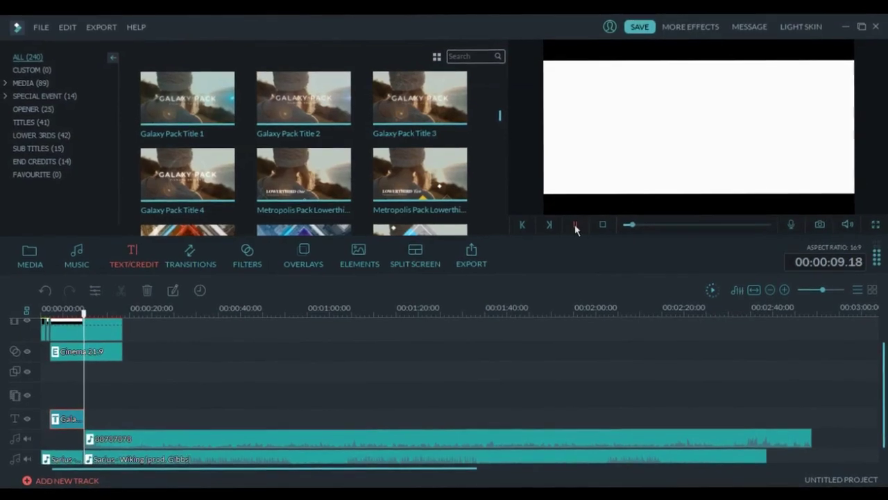
Pause playback, return the playhead to 00:00:09.21 at the end of the title clip, and look through the media album.
left_click(573, 225)
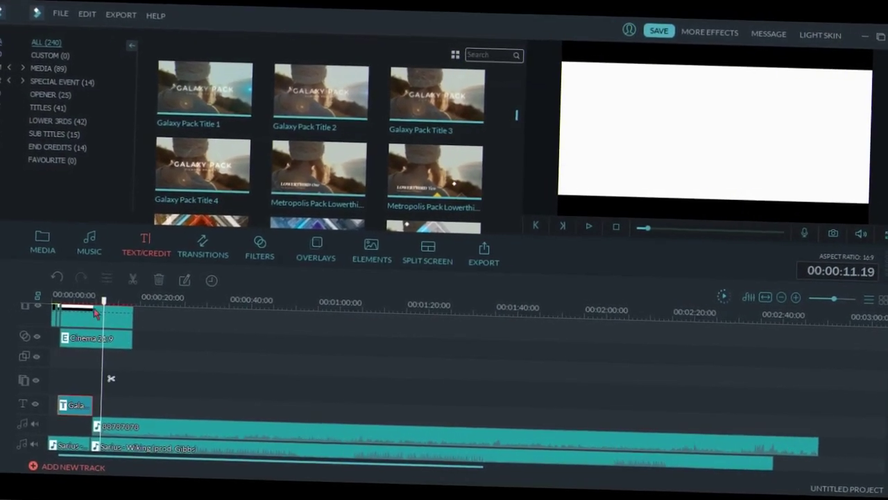
left_click_drag(88, 310, 81, 310)
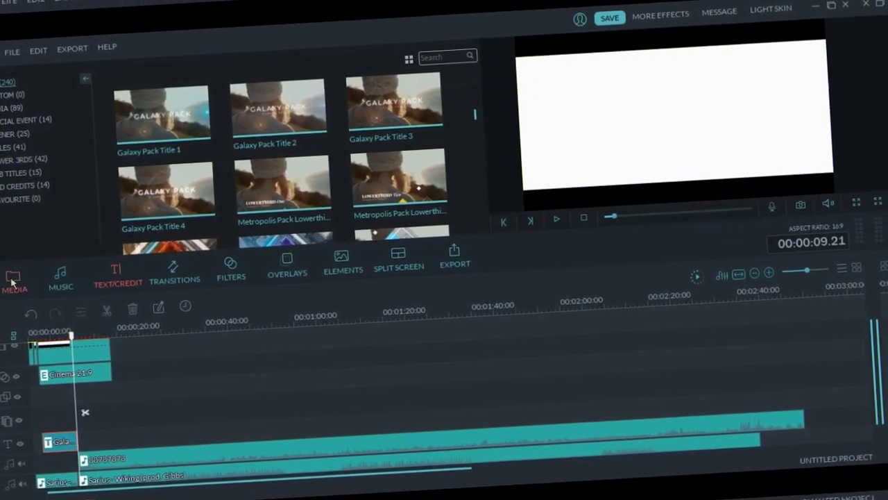
left_click(28, 248)
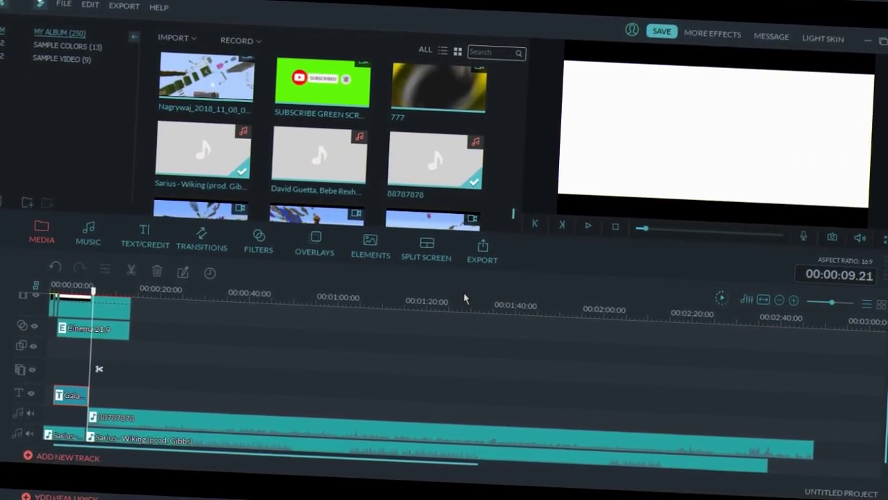
scroll(493, 211, "down", 3)
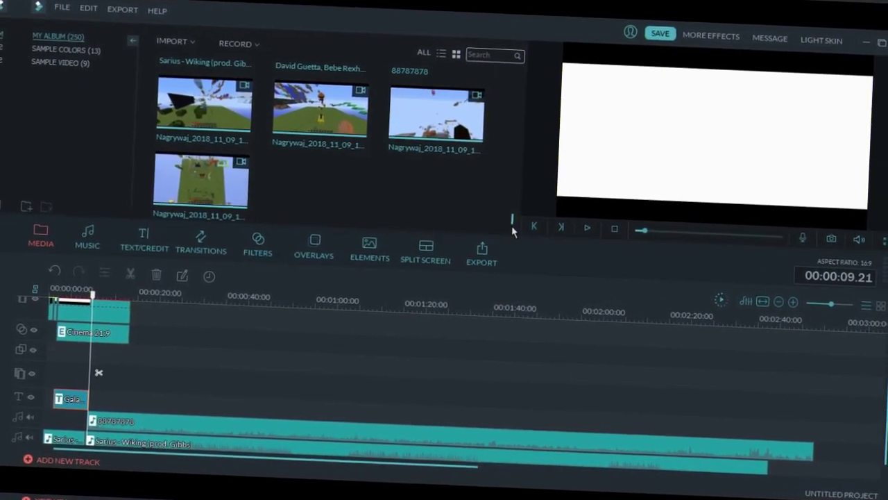
left_click(164, 38)
left_click(177, 60)
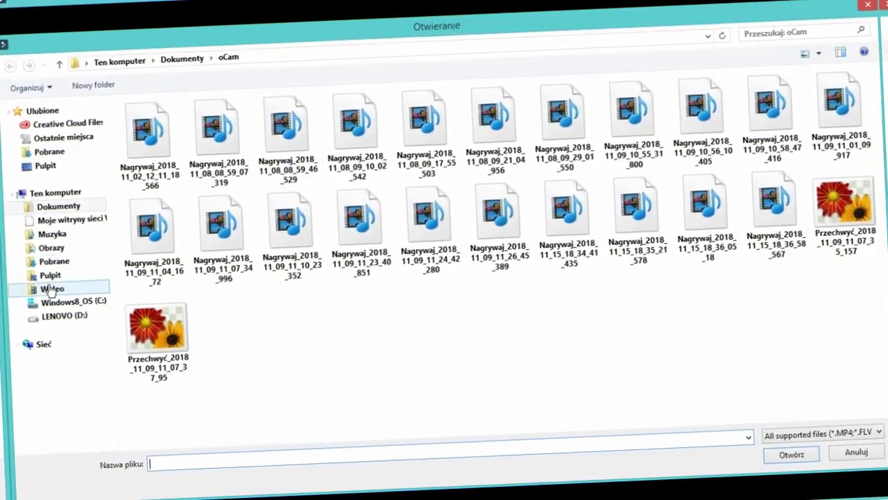
left_click(61, 260)
left_click(59, 250)
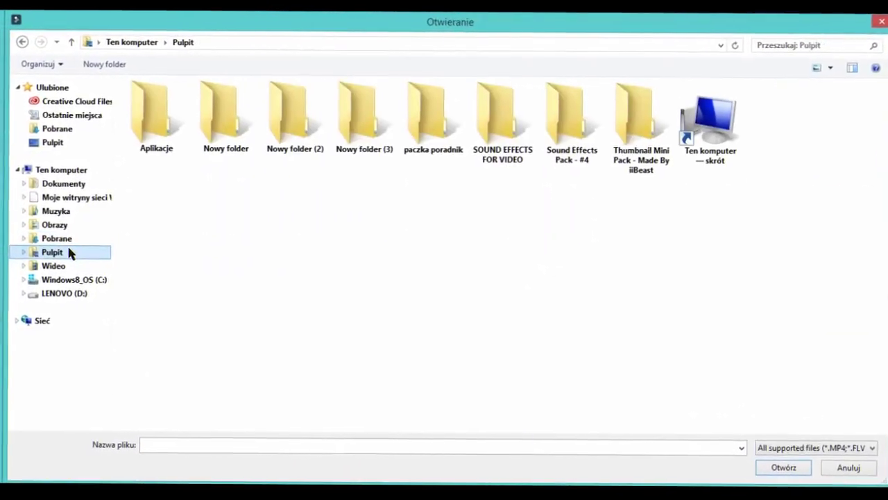
left_click(61, 223)
left_click(64, 257)
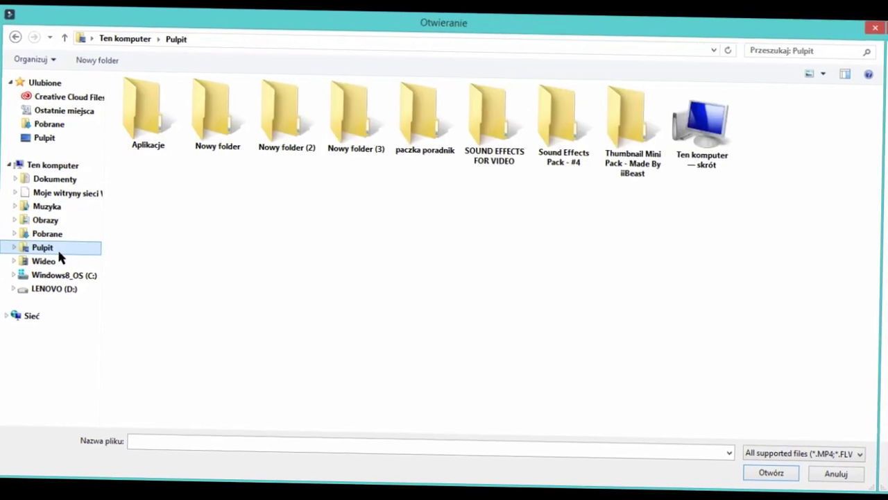
left_click(840, 465)
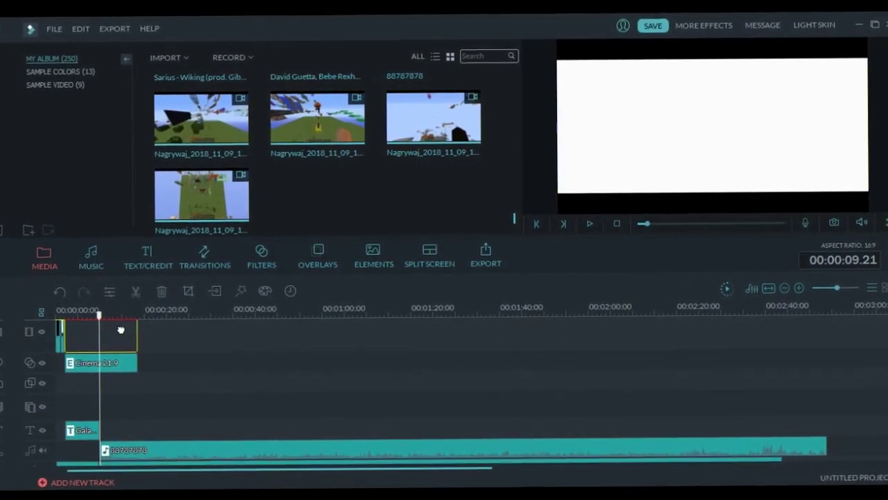
Select the White clip, reposition the playhead before the title's end, and play the section through to 00:00:18.21.
left_click_drag(121, 330, 115, 330)
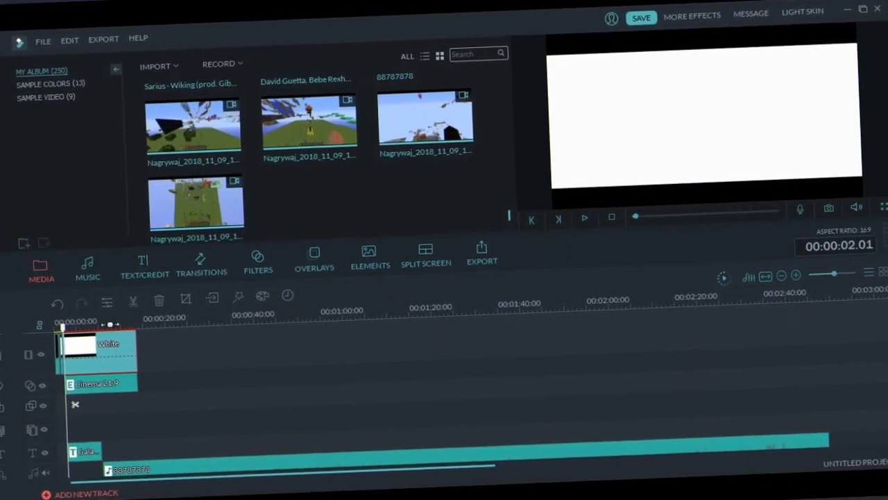
left_click(97, 310)
left_click_drag(100, 324, 78, 313)
left_click(524, 228)
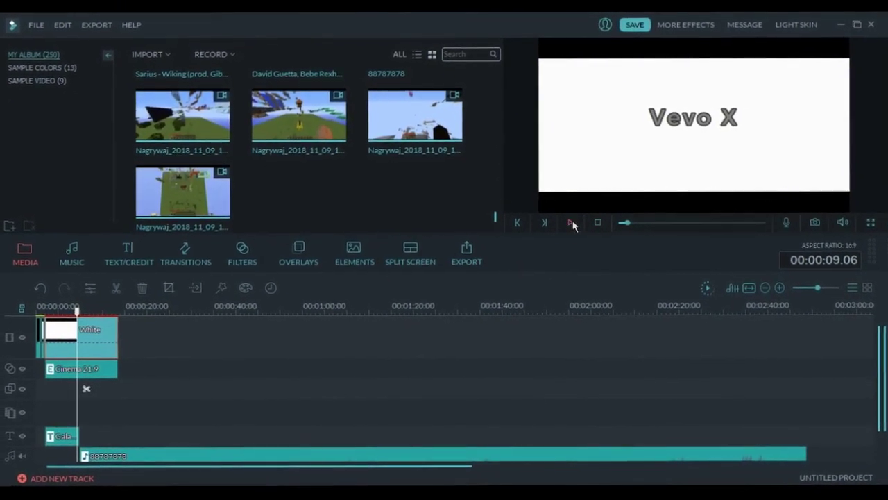
left_click(568, 222)
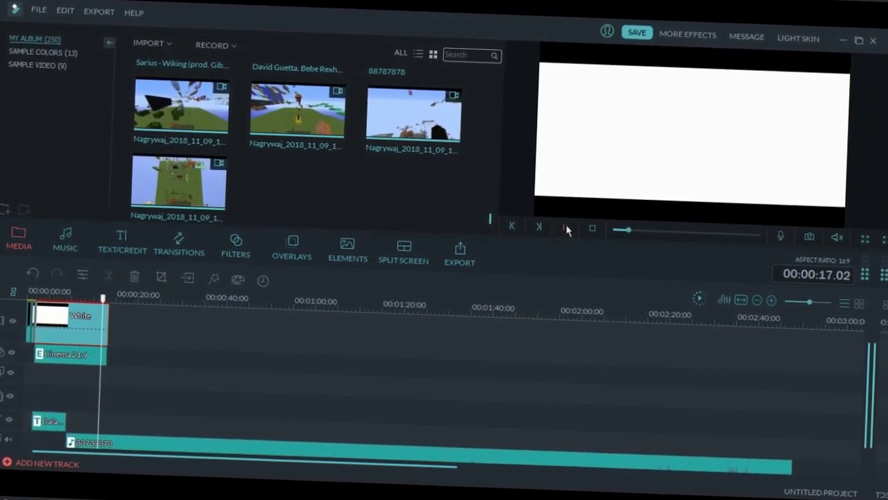
left_click(569, 221)
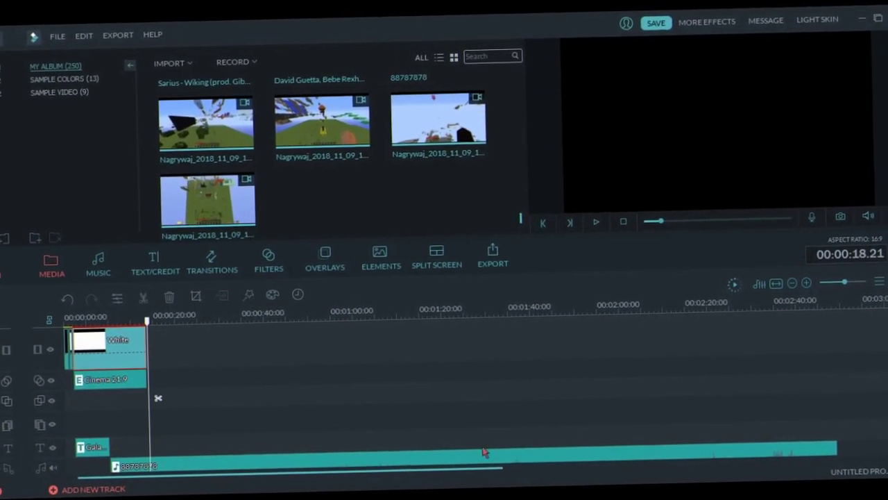
Switch to Chrome and reload the disconnected Google results page.
right_click(451, 456)
left_click(467, 450)
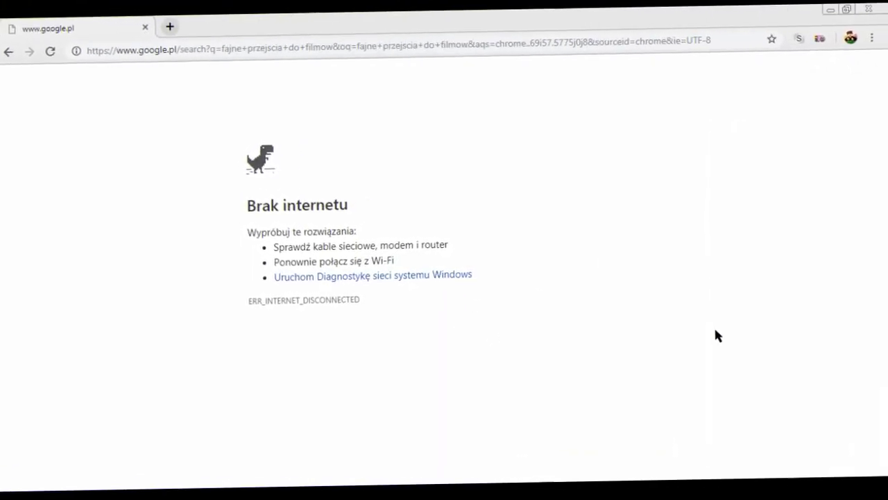
right_click(680, 313)
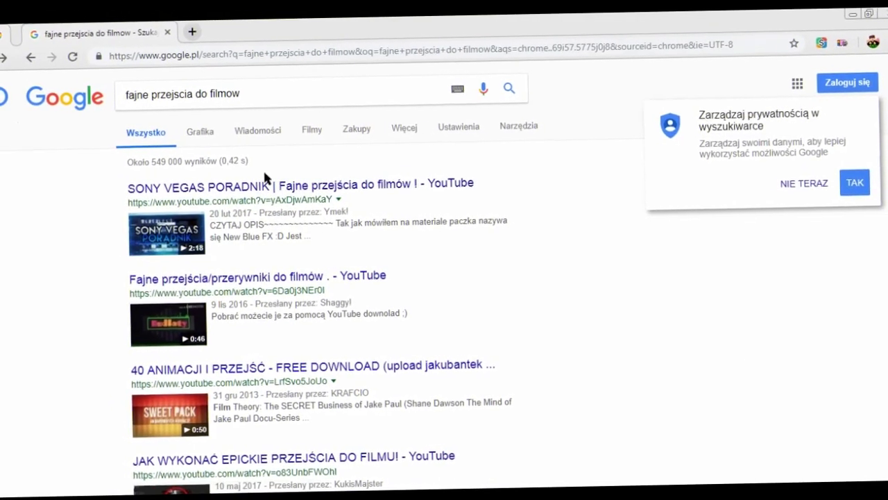
Replace the Google query with "yt", dismiss the privacy notice, and open YouTube from the results.
triple_click(249, 87)
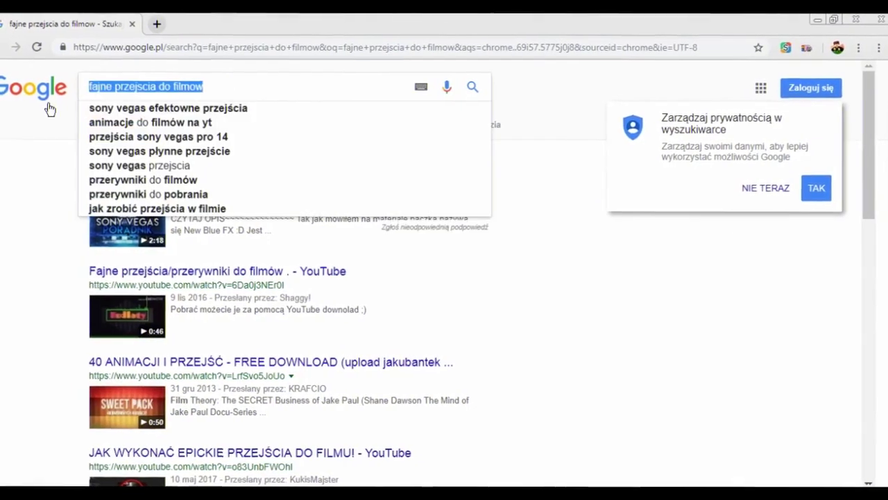
key("BackSpace")
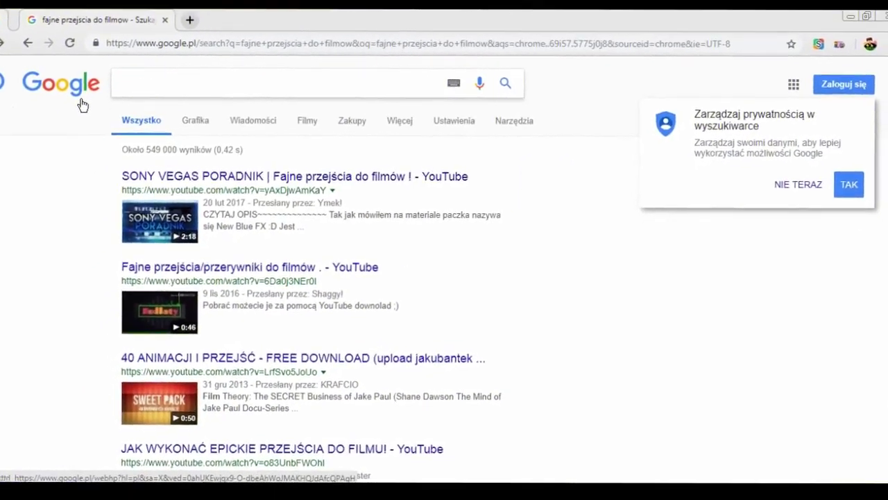
left_click(841, 175)
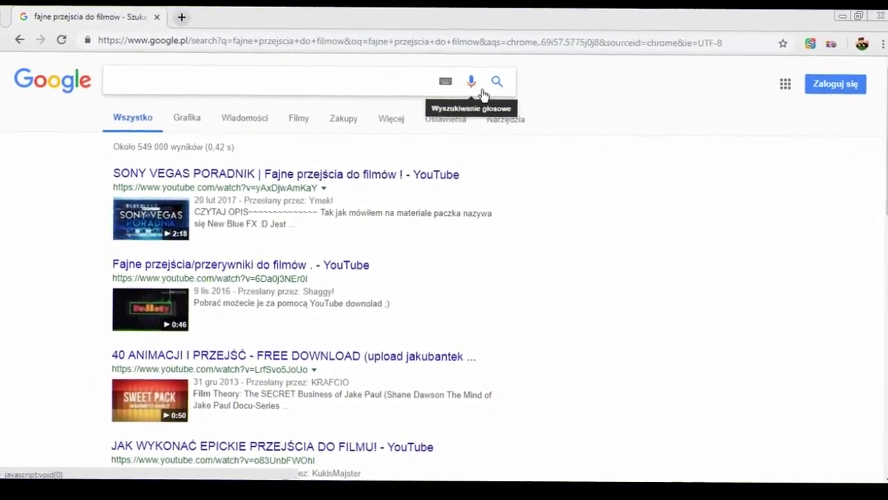
type("yt")
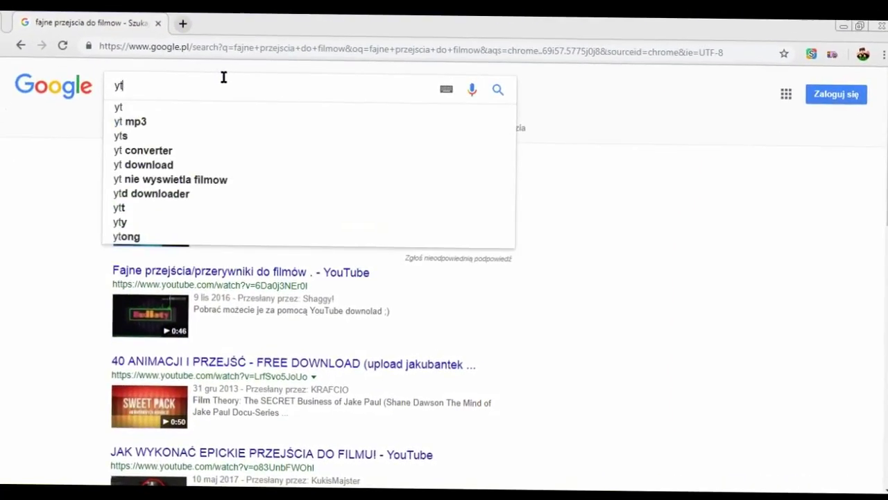
key("Return")
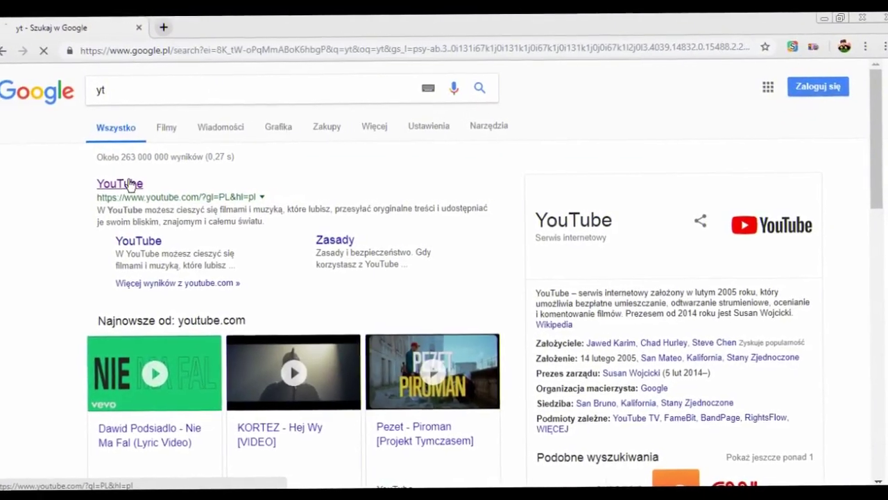
left_click(146, 181)
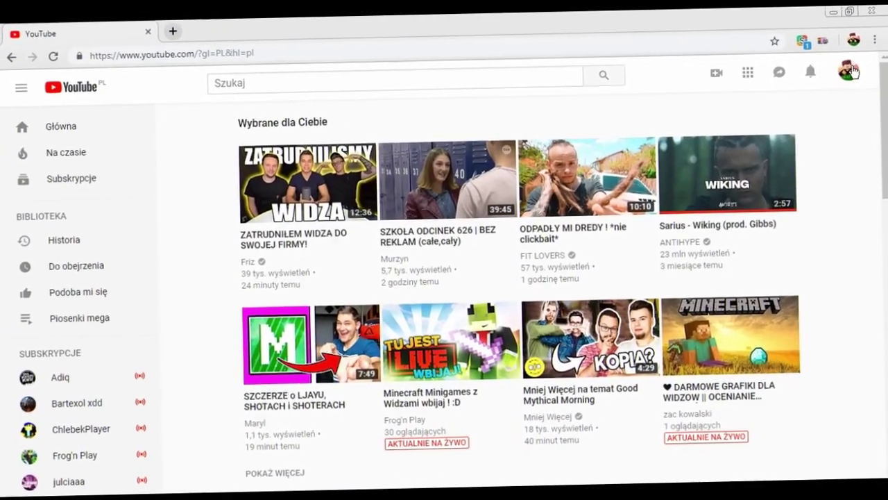
Open the signed-in account's own YouTube channel and look over its page.
left_click(843, 80)
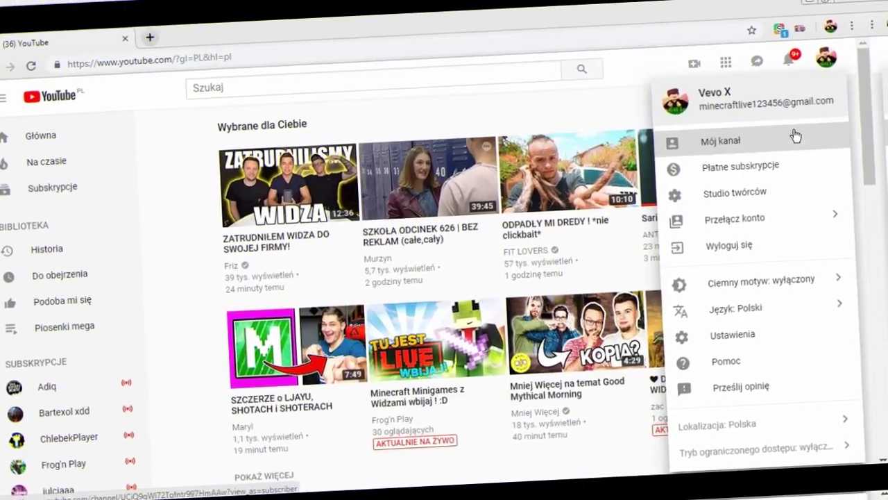
left_click(809, 148)
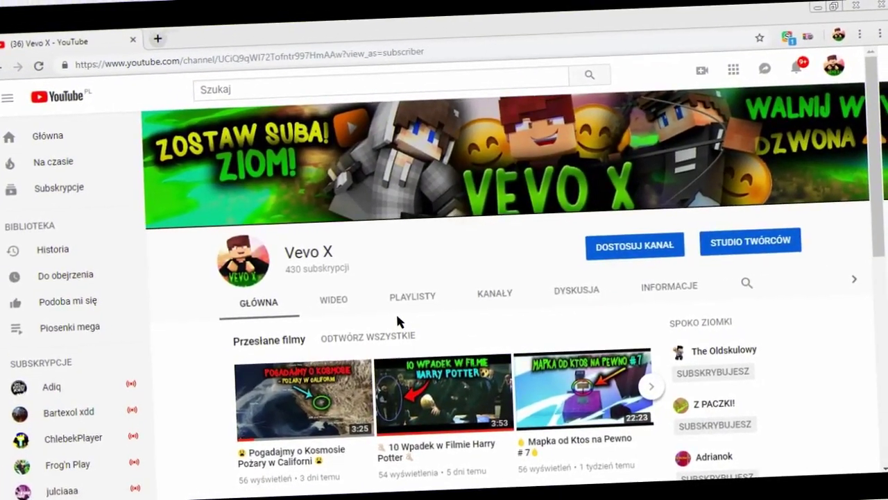
scroll(396, 311, "down", 5)
scroll(389, 311, "up", 5)
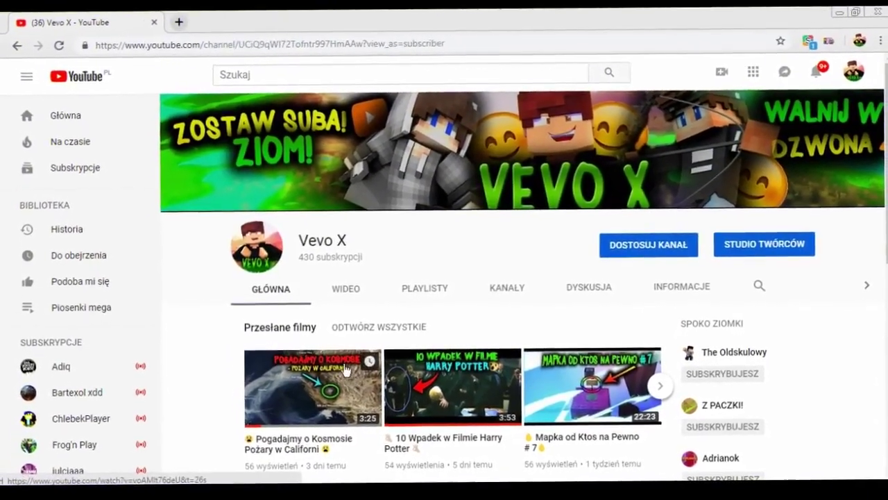
left_click(296, 74)
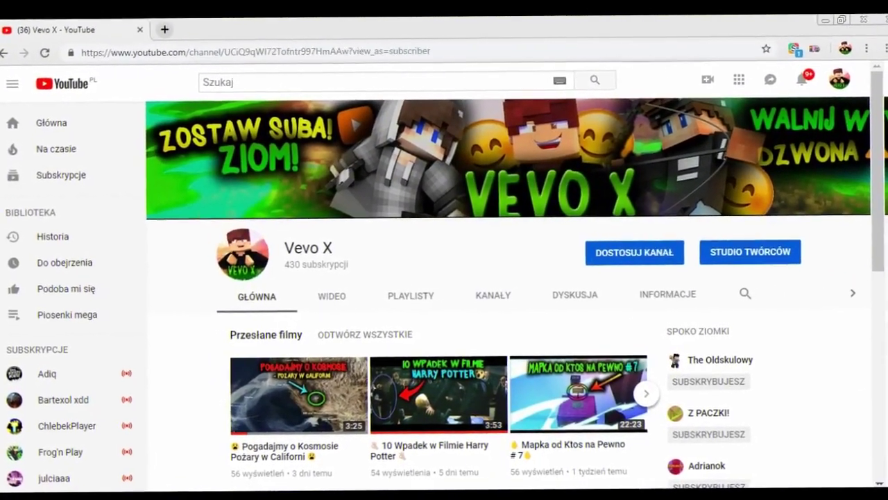
Launch the Windows Snipping Tool from the full list of installed apps.
key("super")
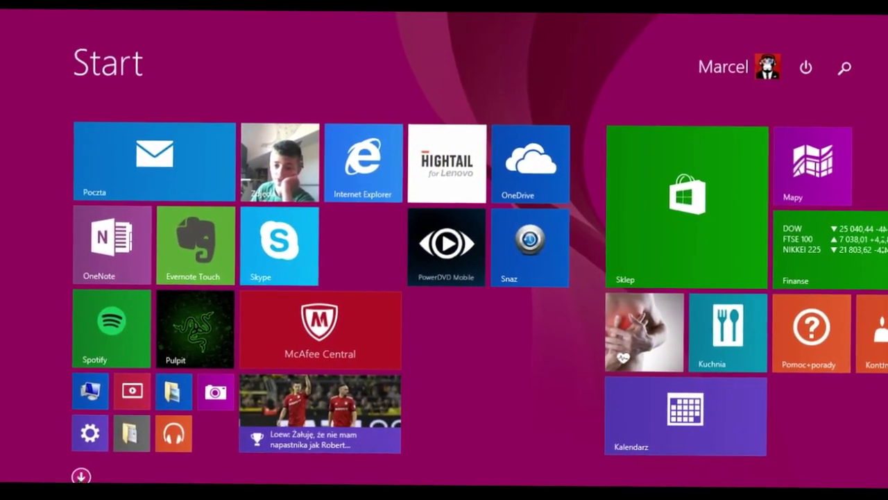
left_click(99, 477)
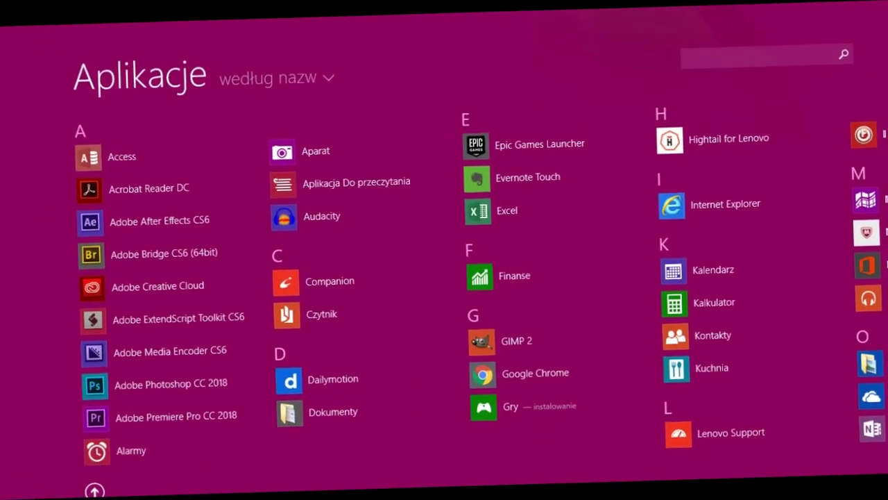
scroll(444, 277, "down", 10)
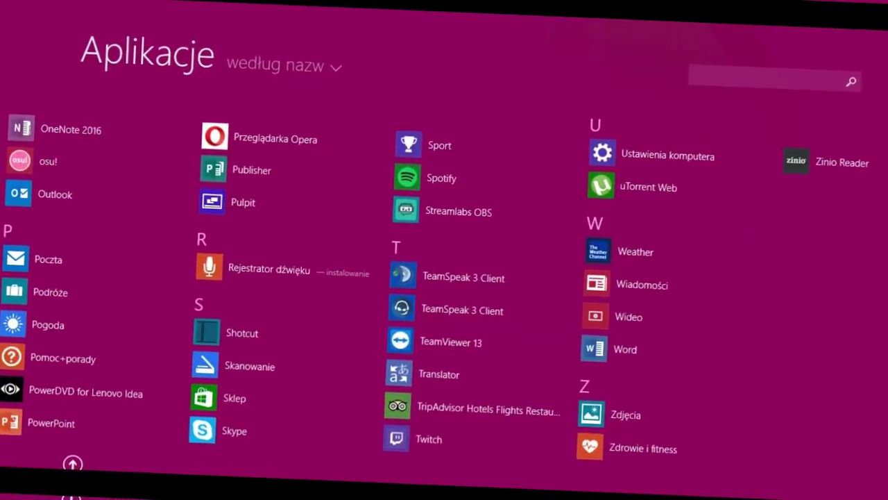
left_click(580, 213)
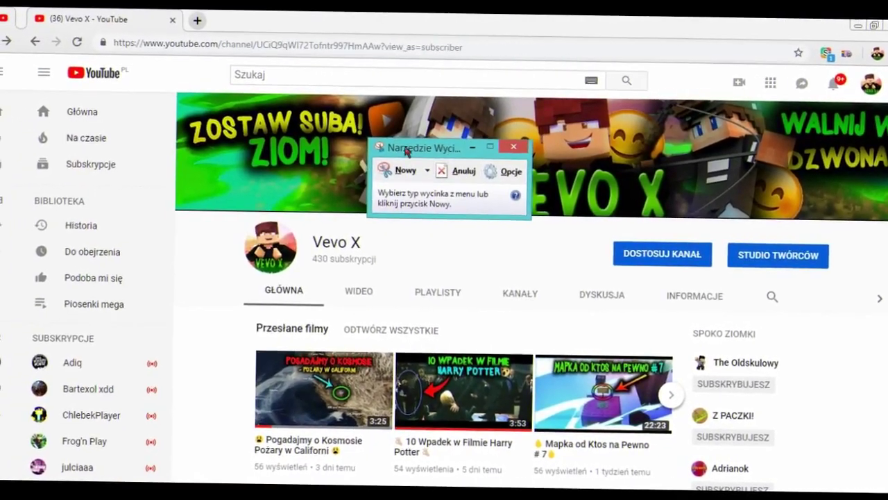
Try a first snip of the channel's round profile picture, then minimize and restore the Snipping Tool window.
left_click(401, 170)
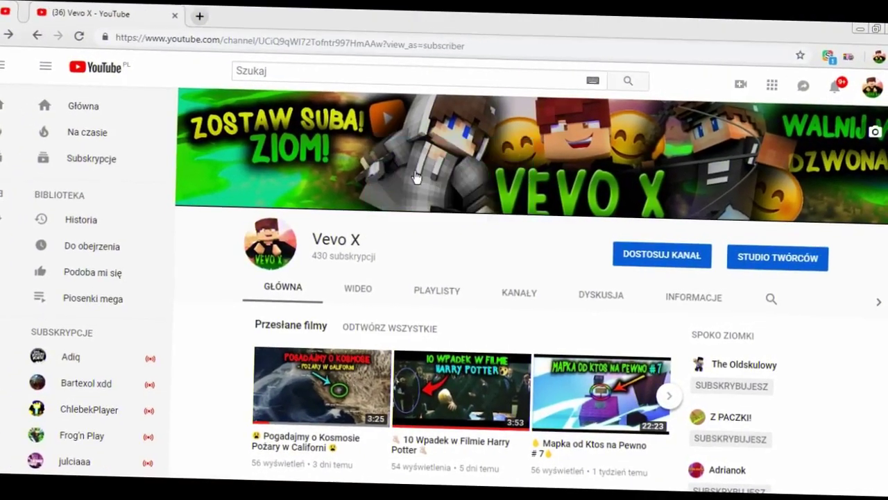
left_click_drag(231, 222, 266, 258)
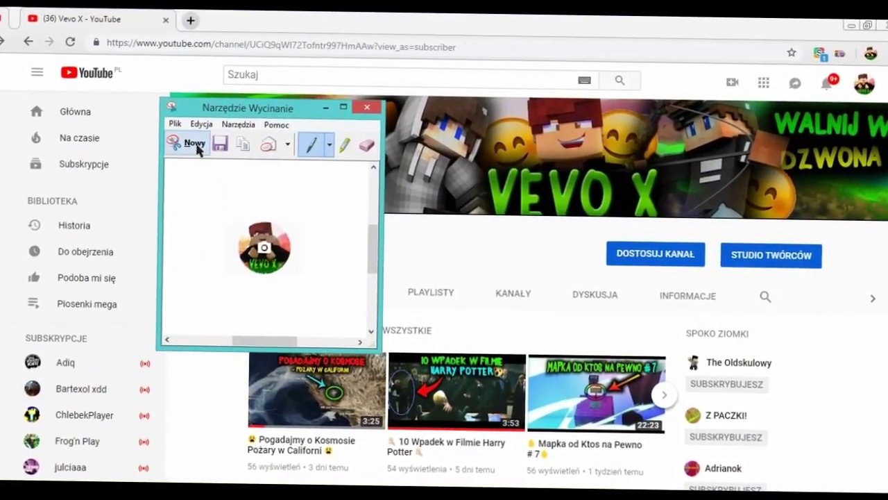
left_click(324, 111)
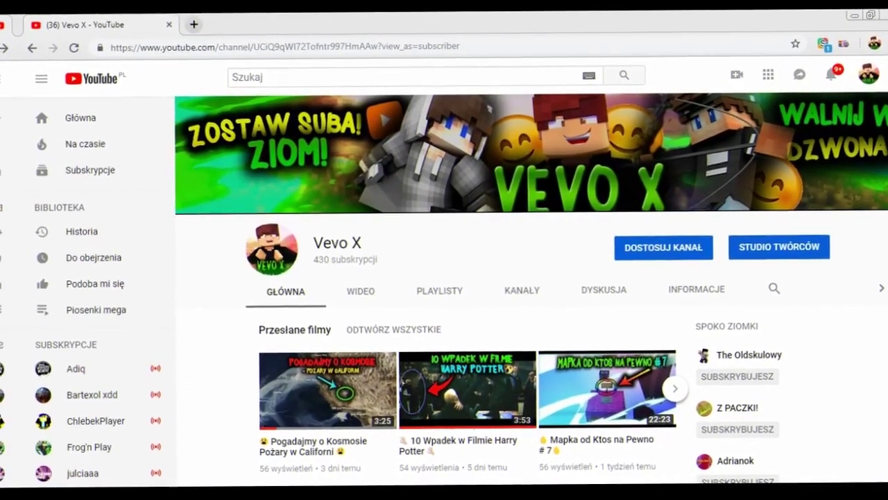
left_click(167, 494)
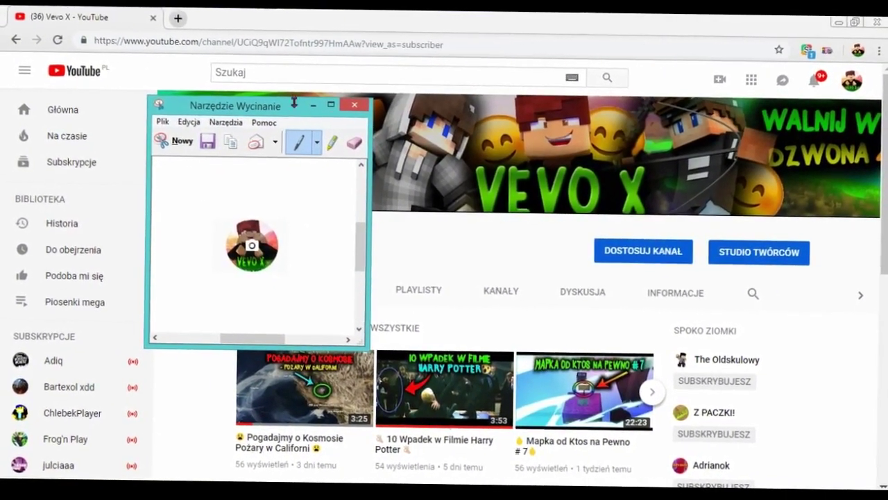
Snip the channel's round profile picture, save it as the PNG "Przechwytywanie" in the Obrazy folder, and minimize the Snipping Tool.
left_click(179, 139)
left_click_drag(222, 226, 295, 278)
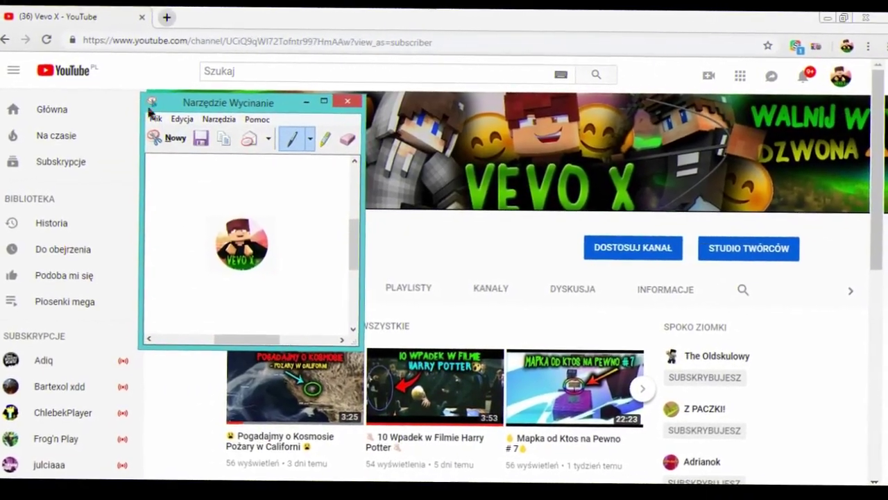
left_click(173, 122)
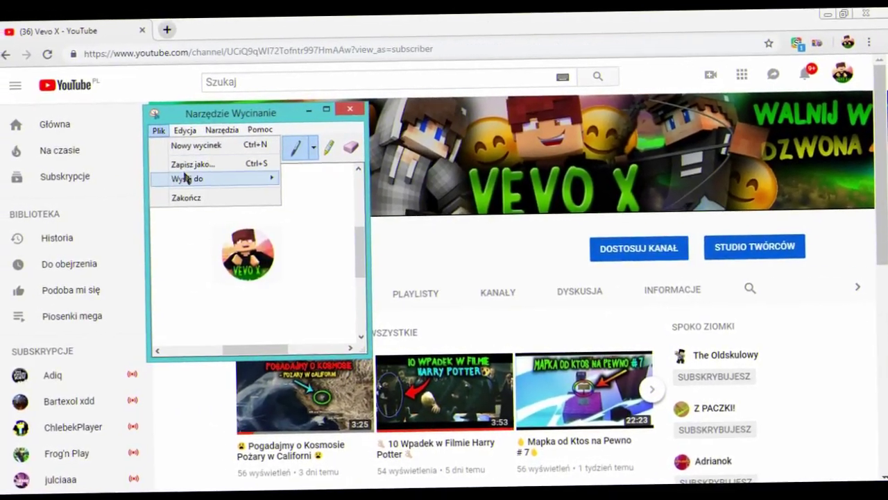
left_click(181, 160)
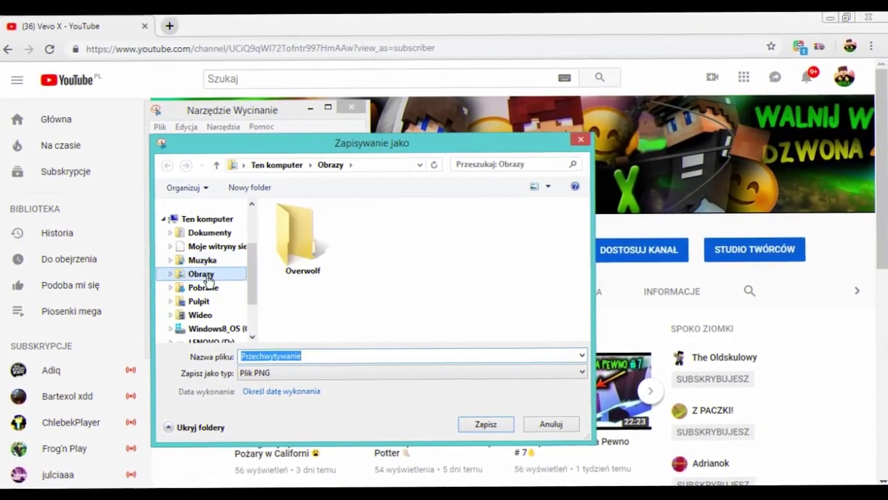
left_click(495, 424)
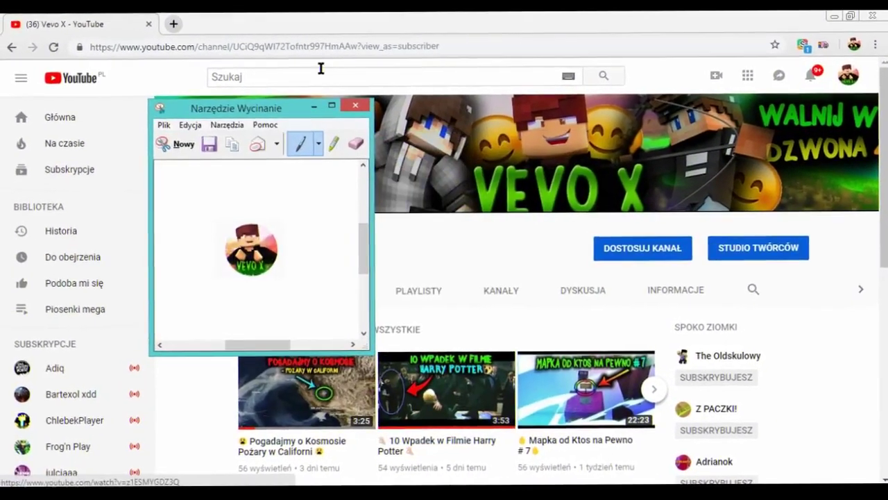
left_click(307, 105)
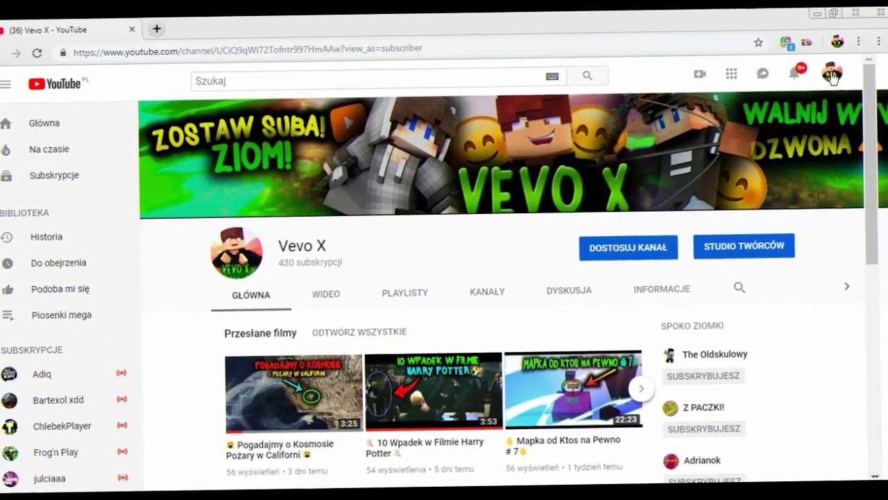
Open the channel's Creator Studio and show its list of subscribers in the community section.
left_click(867, 79)
left_click(783, 221)
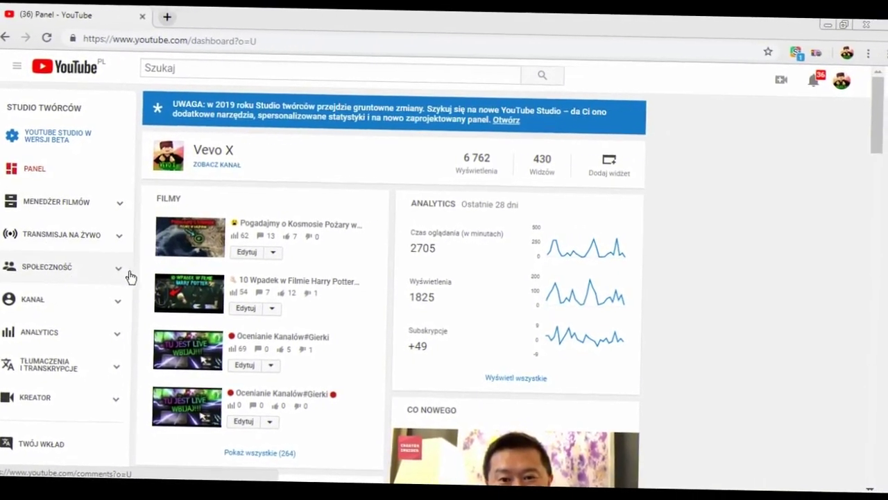
left_click(126, 268)
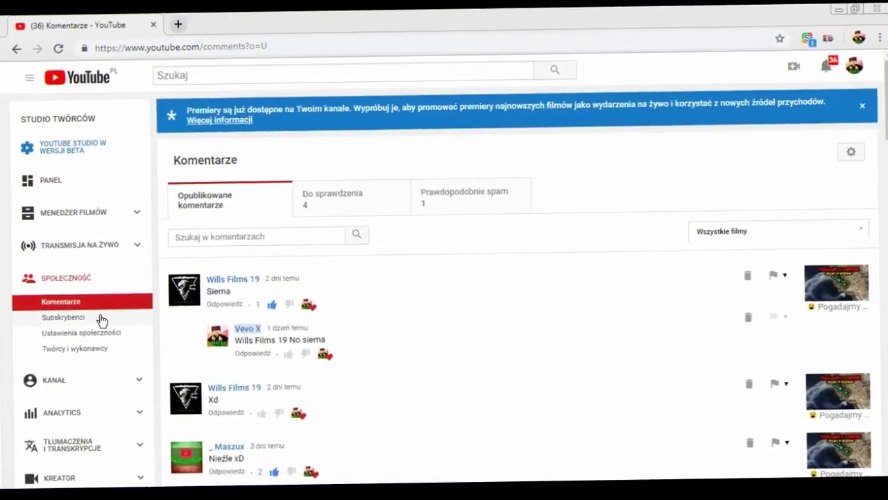
left_click(102, 303)
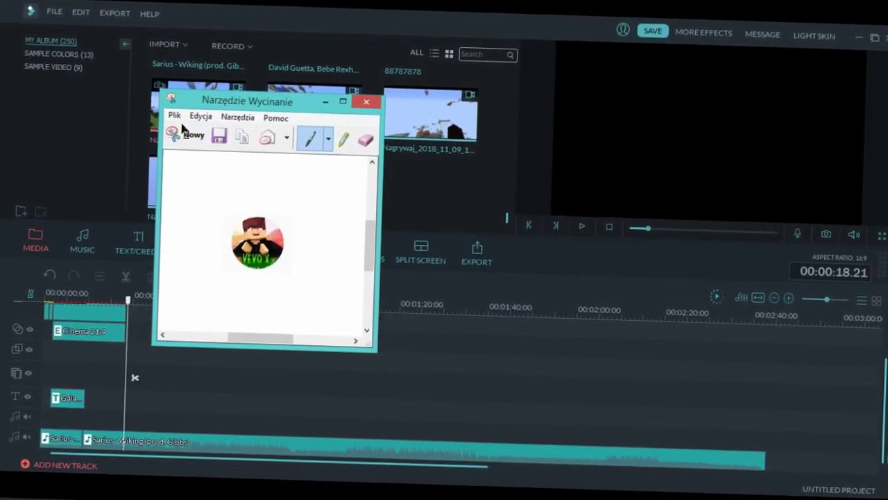
Cancel the snip started over the video editor and capture the avatar and name of the first subscriber in the list.
left_click(184, 132)
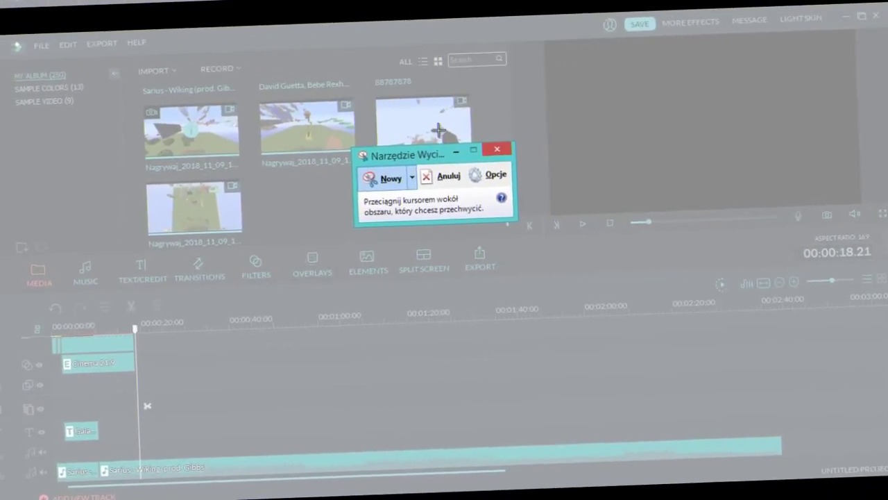
key("Escape")
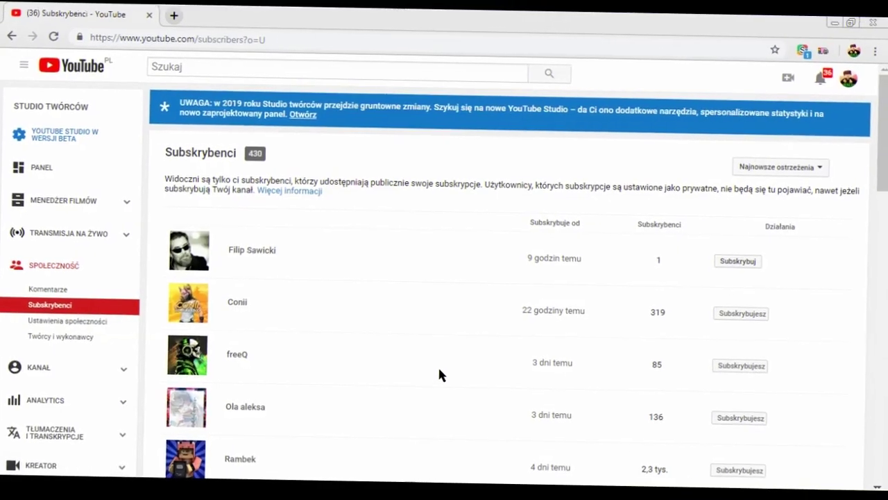
left_click(365, 172)
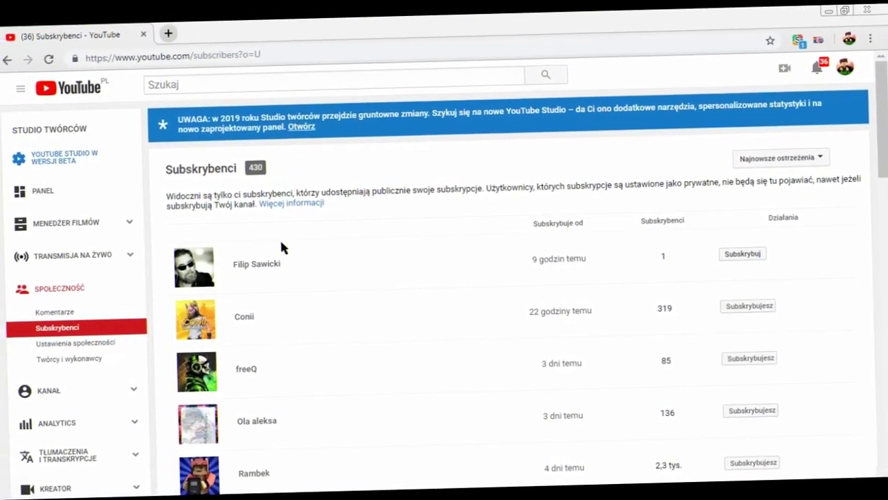
left_click_drag(185, 237, 292, 284)
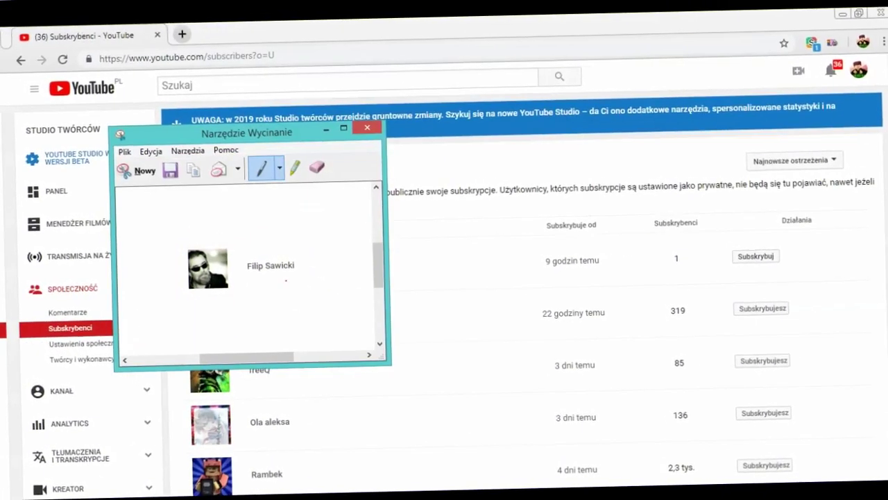
Save the first subscriber's snip as the PNG file "5554" in the Obrazy folder.
left_click(122, 146)
left_click(149, 177)
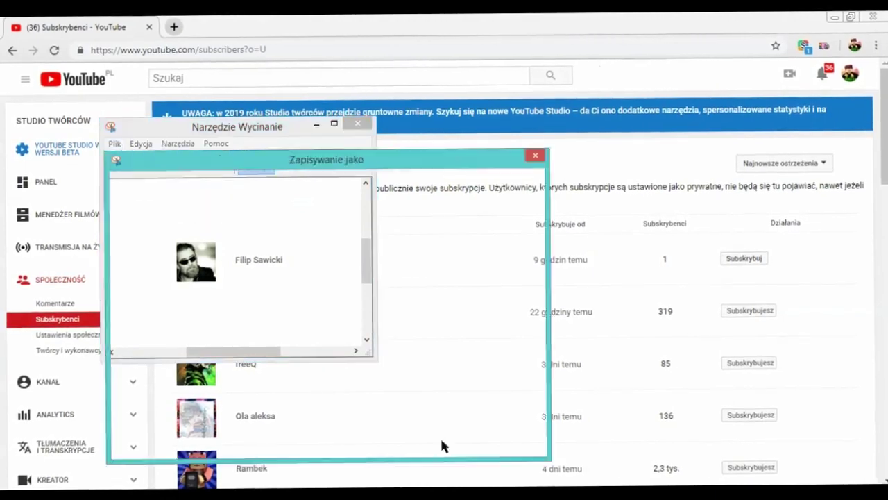
key("BackSpace")
type("film")
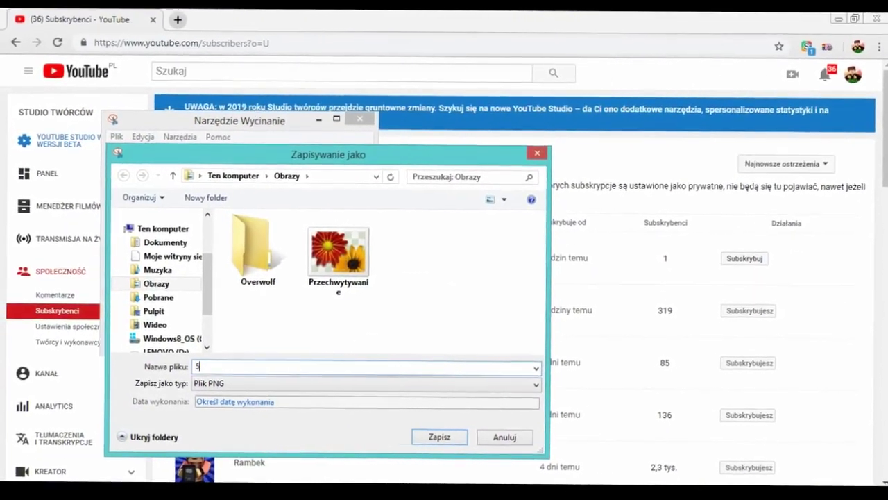
left_click(434, 438)
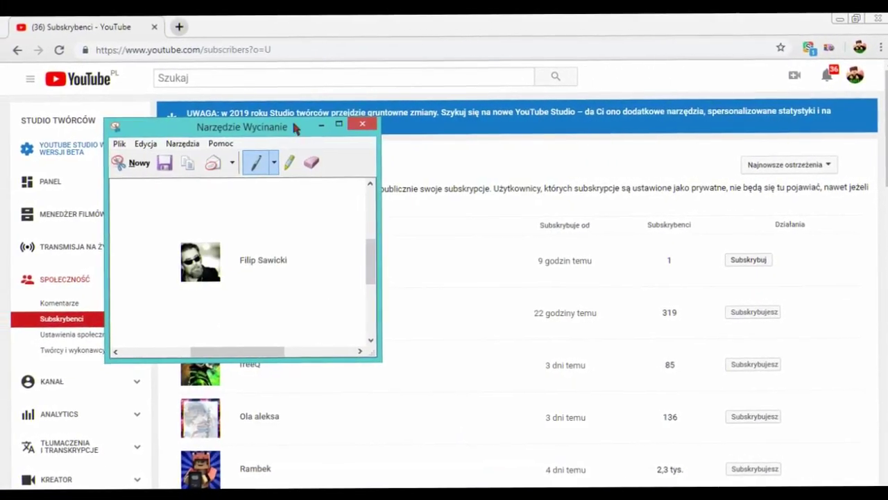
left_click(311, 127)
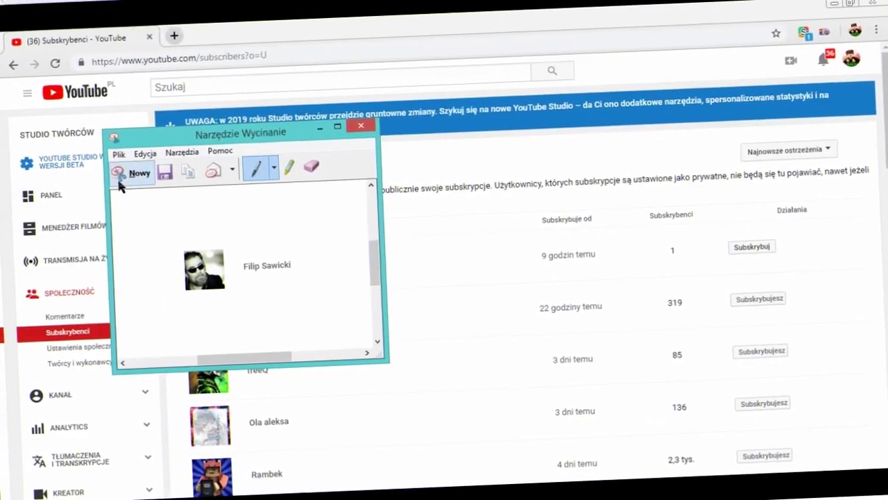
Snip the second subscriber's avatar and name and save the capture as the PNG file "64464" in the Obrazy folder.
left_click(118, 172)
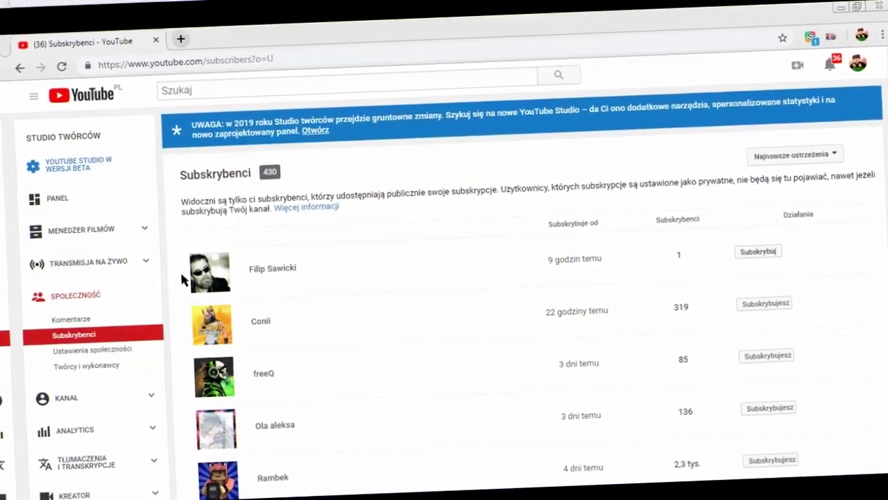
left_click_drag(182, 297, 296, 346)
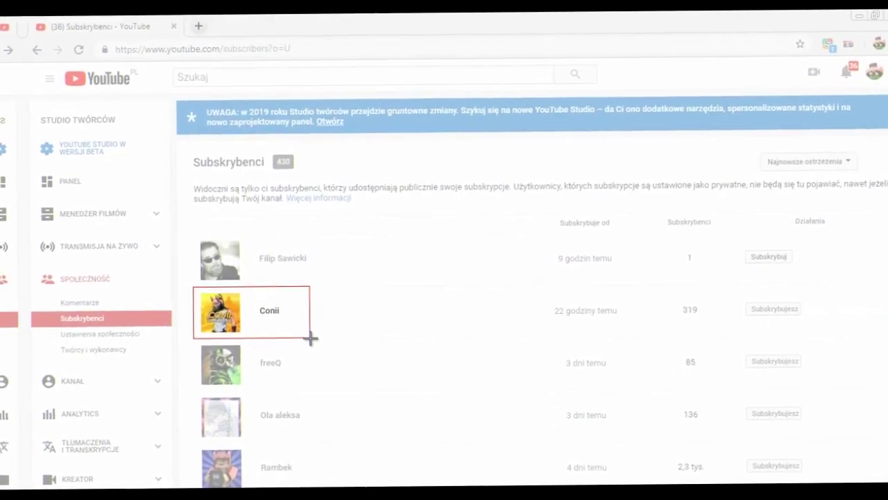
left_click(108, 193)
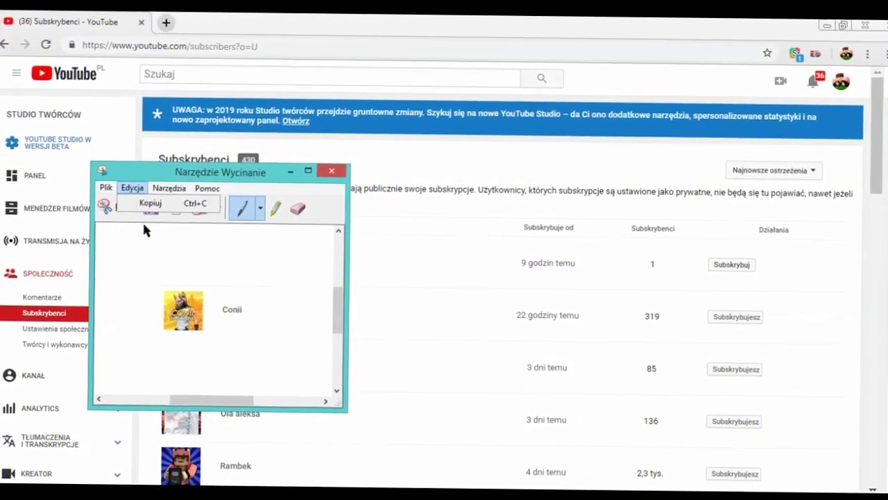
left_click(139, 220)
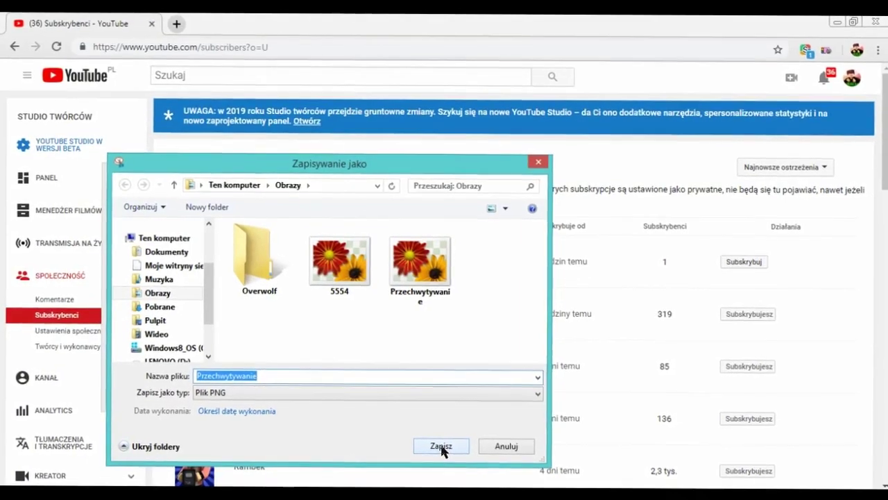
left_click(416, 391)
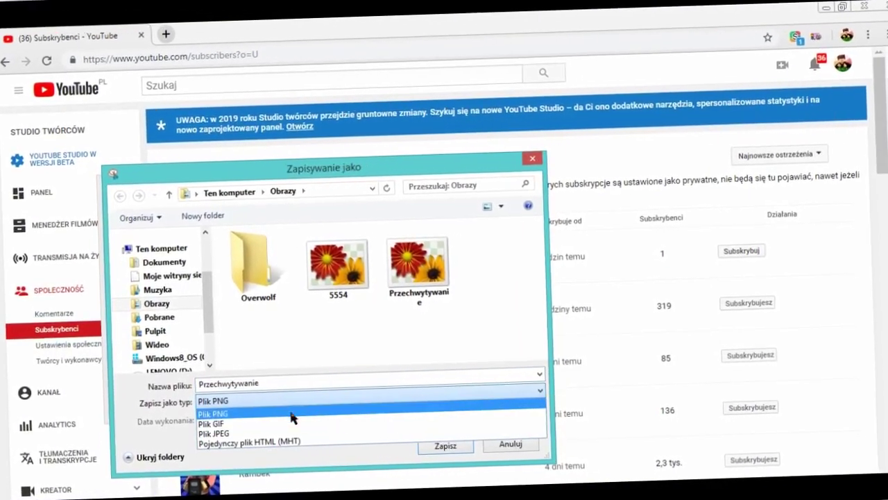
double_click(285, 380)
type("64464")
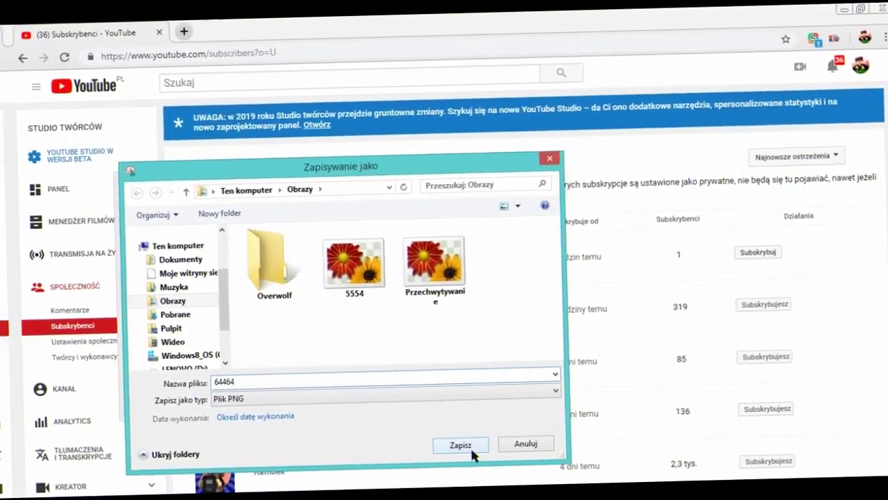
left_click(430, 440)
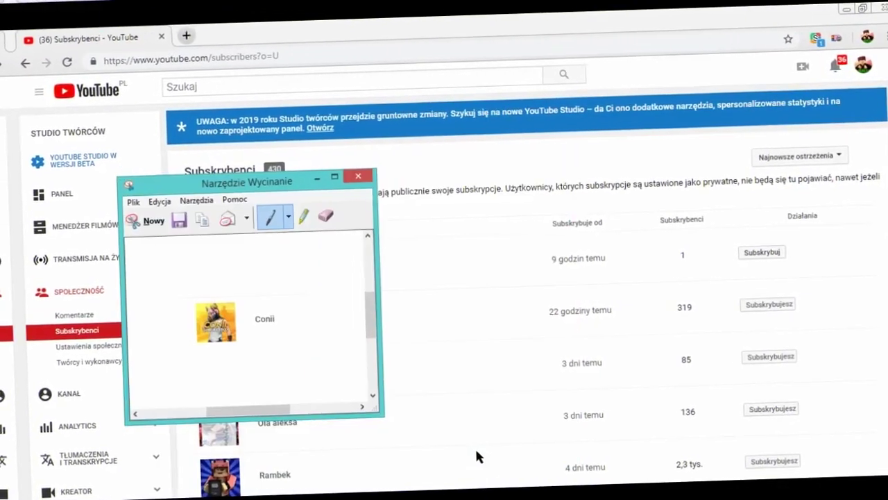
Snip the third subscriber's avatar and name and save the capture as the PNG file "566556" in the Obrazy folder.
left_click(138, 222)
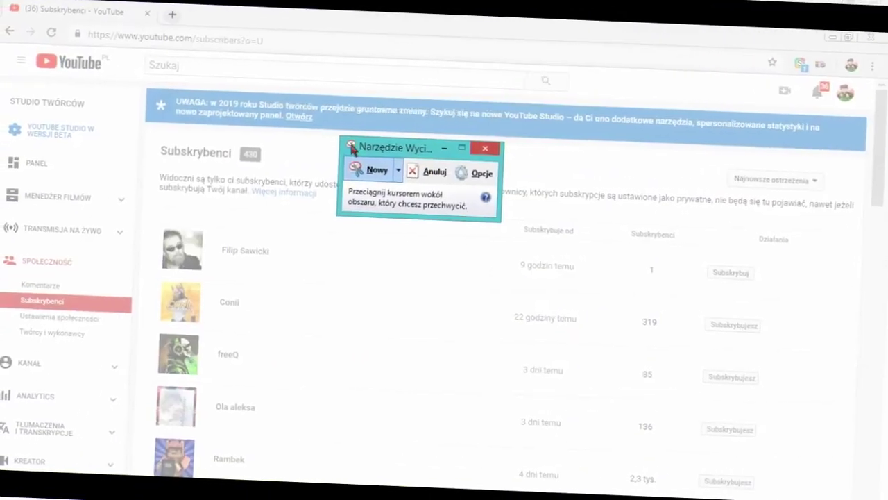
left_click(451, 148)
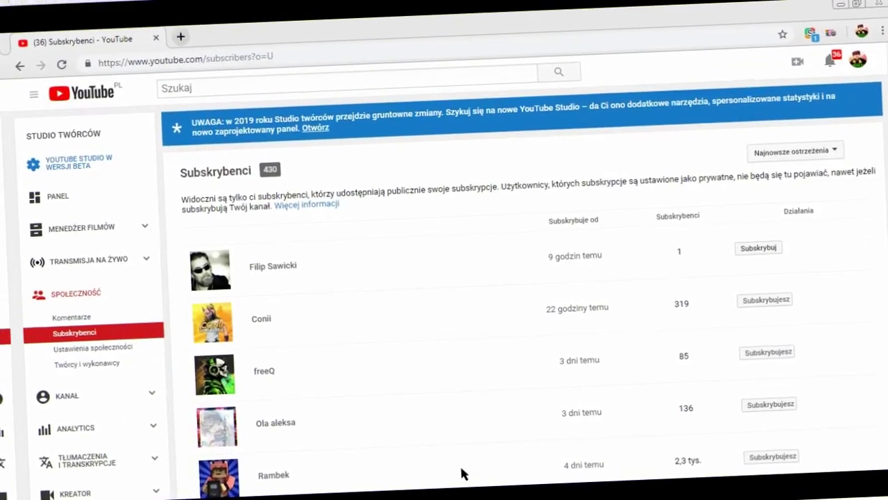
left_click(451, 496)
left_click(390, 175)
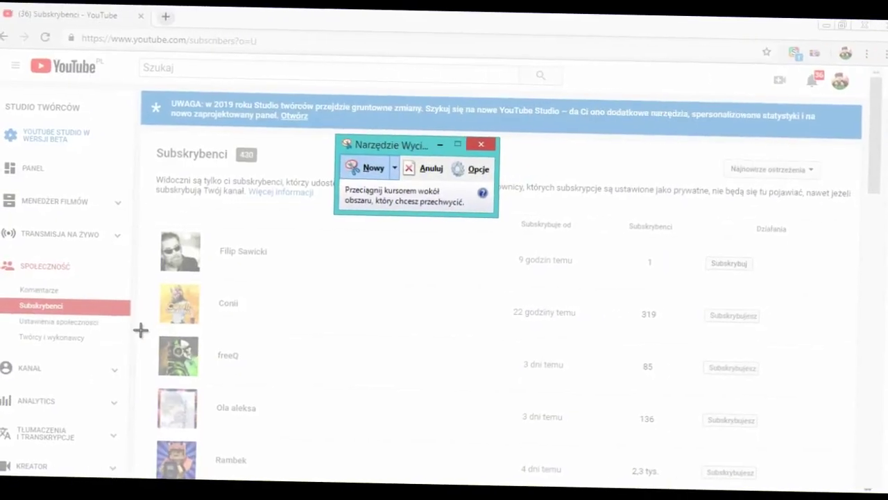
left_click_drag(172, 339, 312, 389)
left_click(112, 246)
left_click(142, 278)
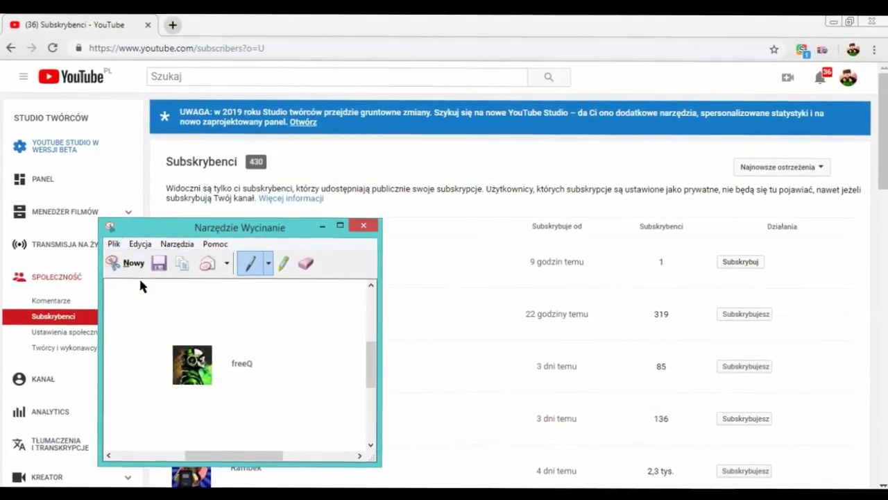
key("BackSpace")
type("566556")
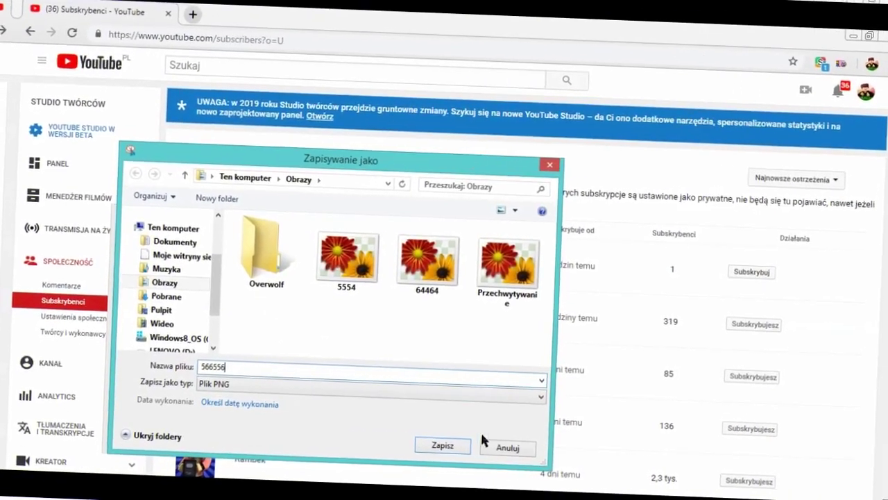
left_click(442, 445)
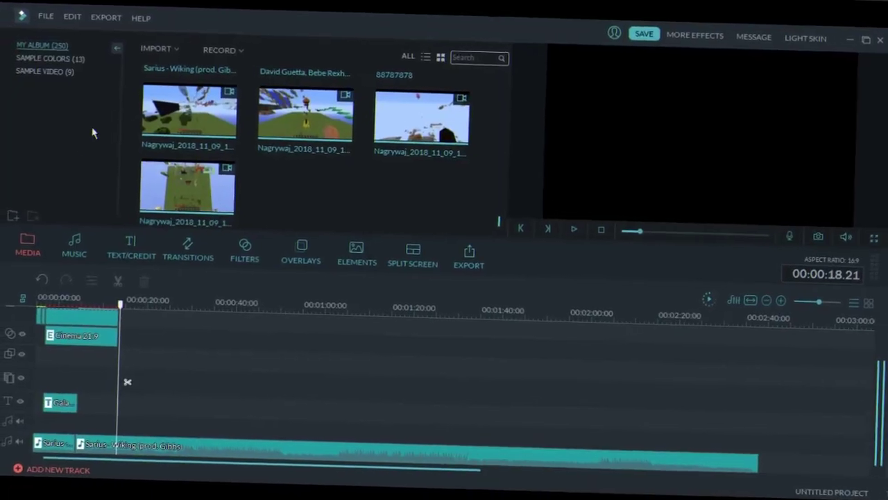
left_click(170, 43)
left_click(174, 62)
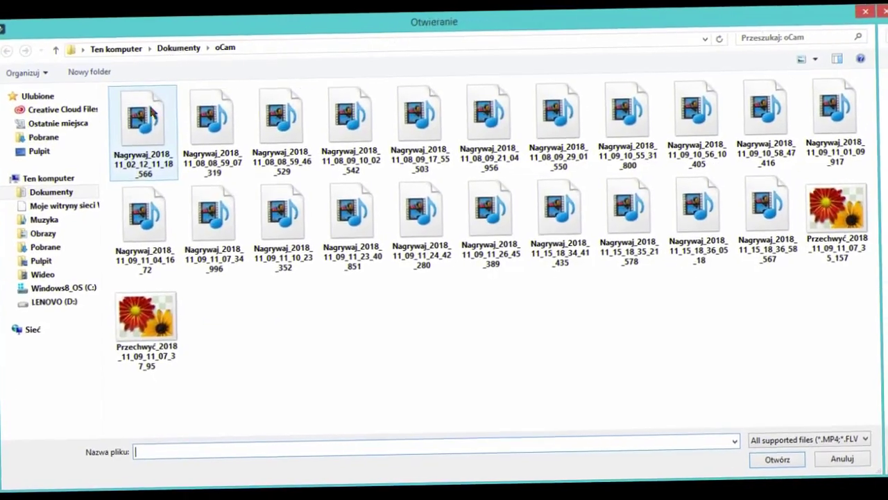
left_click(67, 271)
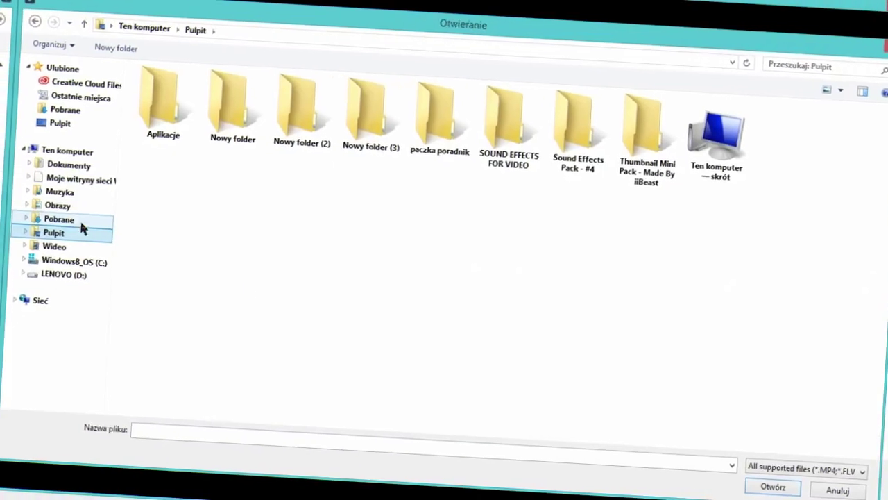
left_click(837, 490)
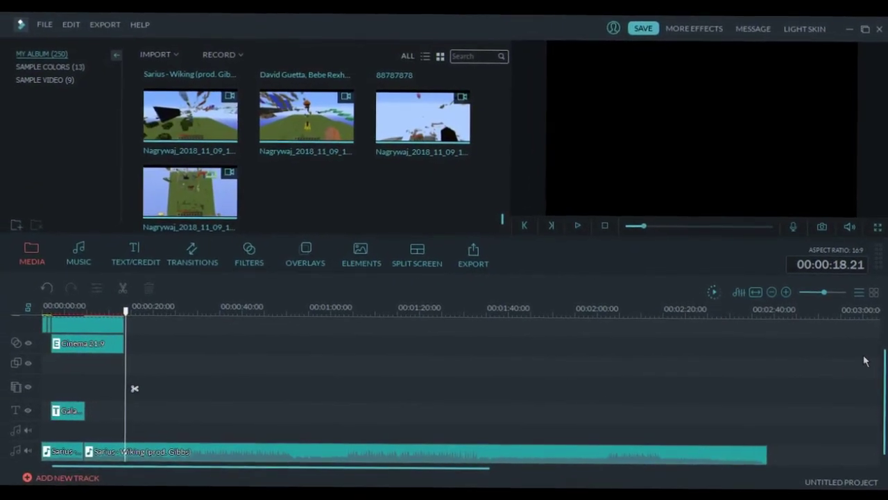
Extend the White clip and the Cinema 21:9 overlay on the timeline so both end at about 00:00:22.18.
left_click_drag(884, 369, 886, 366)
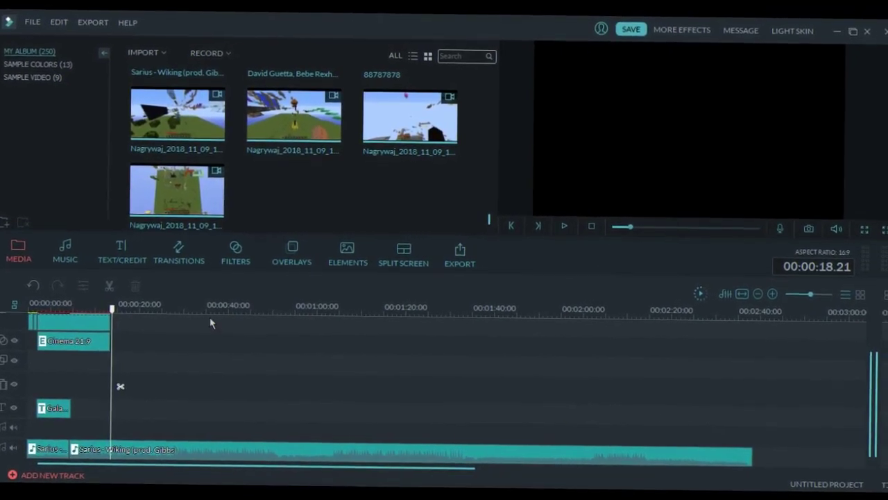
scroll(232, 347, "up", 1)
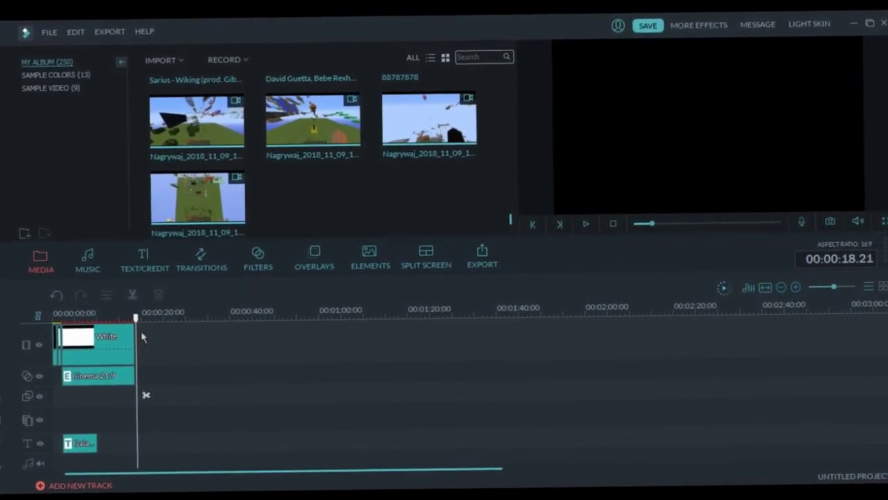
left_click(132, 335)
scroll(132, 338, "down", 1)
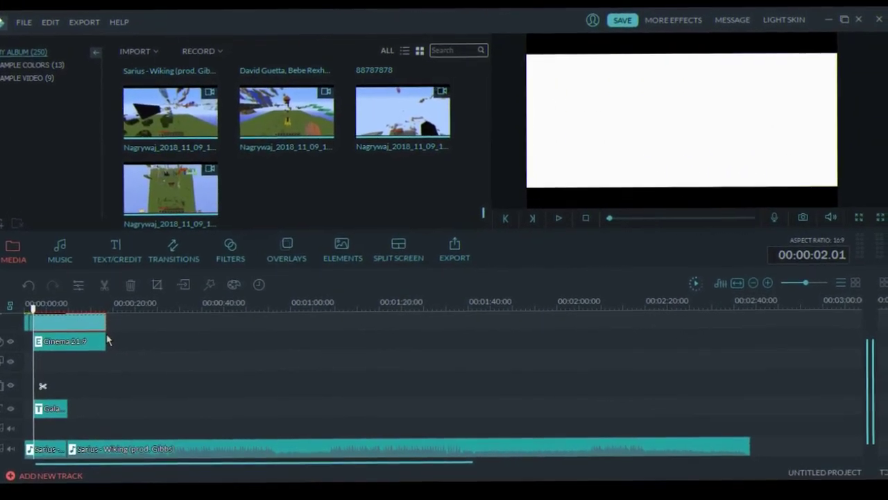
left_click_drag(105, 321, 130, 333)
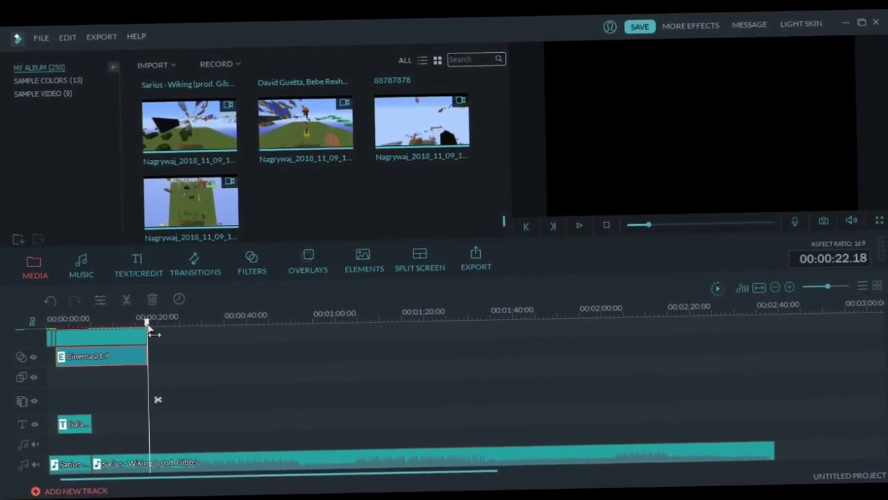
left_click(95, 353)
left_click(86, 340)
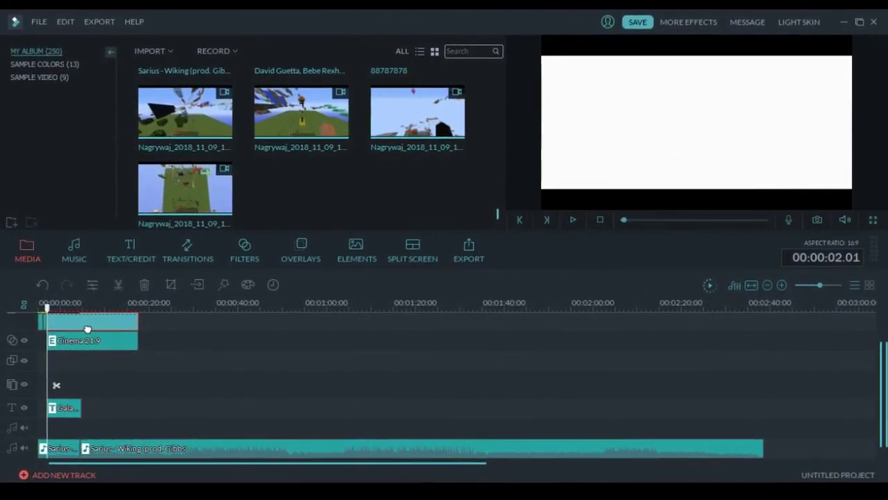
Add the 88787878 audio to the free audio track, starting where the title ends at about 00:00:09.21.
left_click_drag(55, 321, 65, 354)
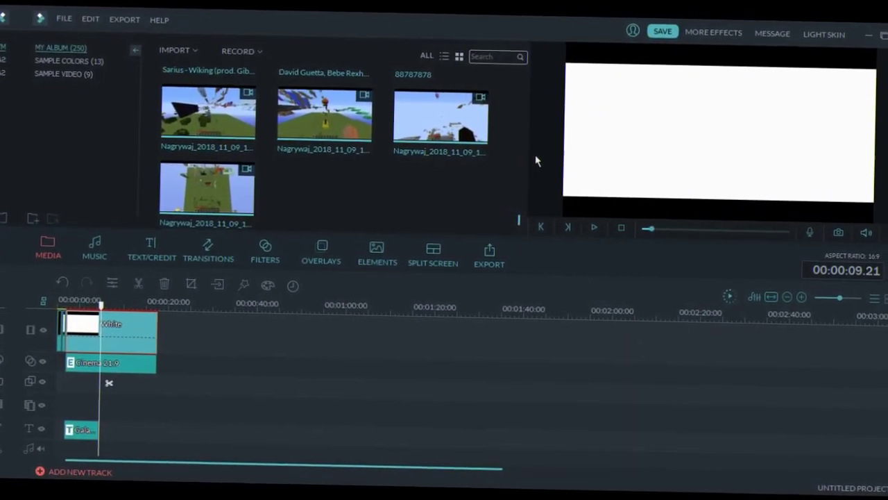
scroll(504, 166, "down", 5)
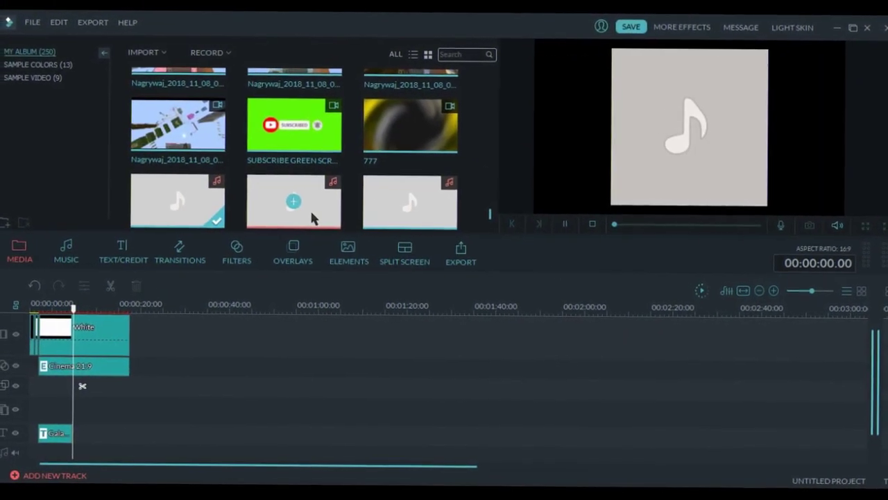
scroll(318, 220, "down", 2)
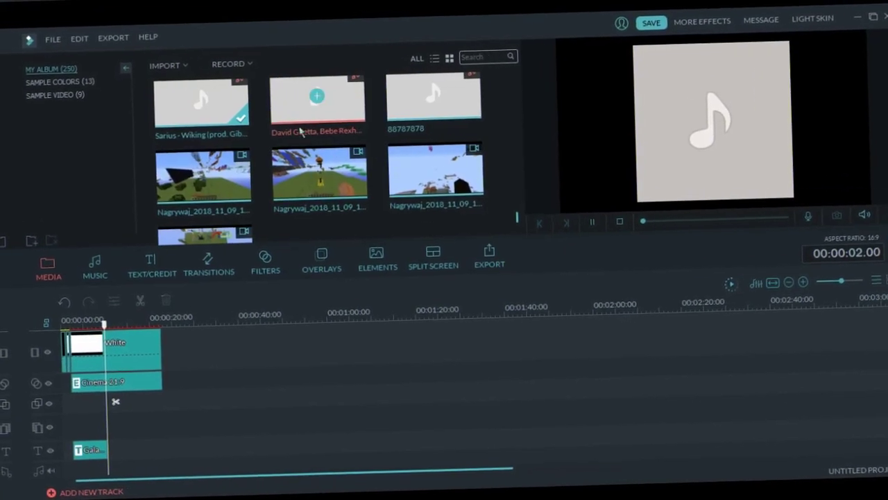
left_click(449, 108)
left_click_drag(451, 108, 108, 467)
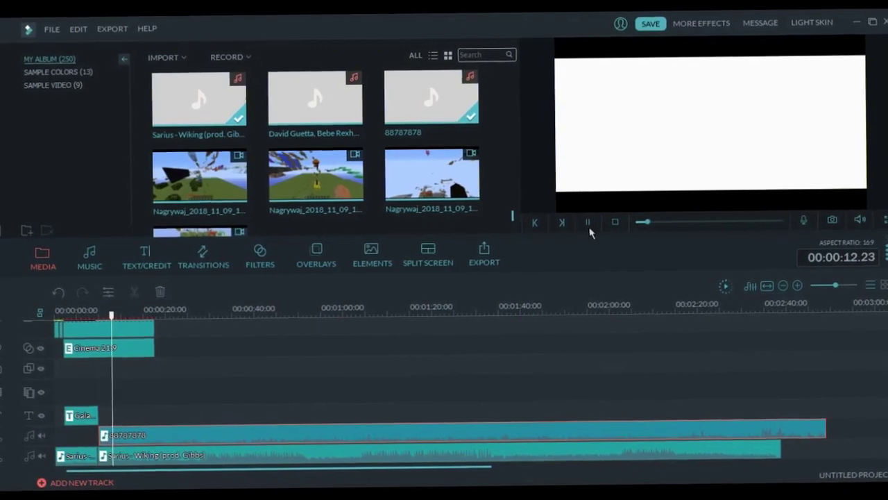
Stop playback and set the volume of the long Sarius - Wiking audio clip to 10.
left_click(588, 226)
double_click(529, 455)
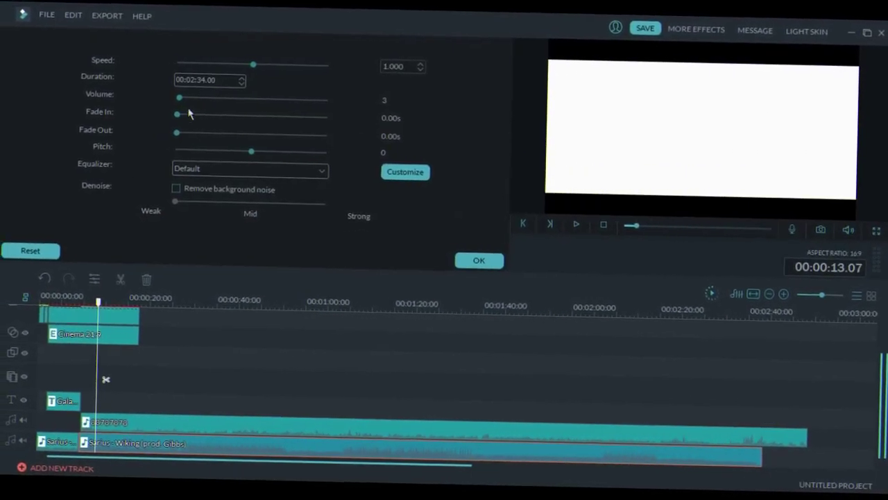
left_click_drag(179, 97, 182, 98)
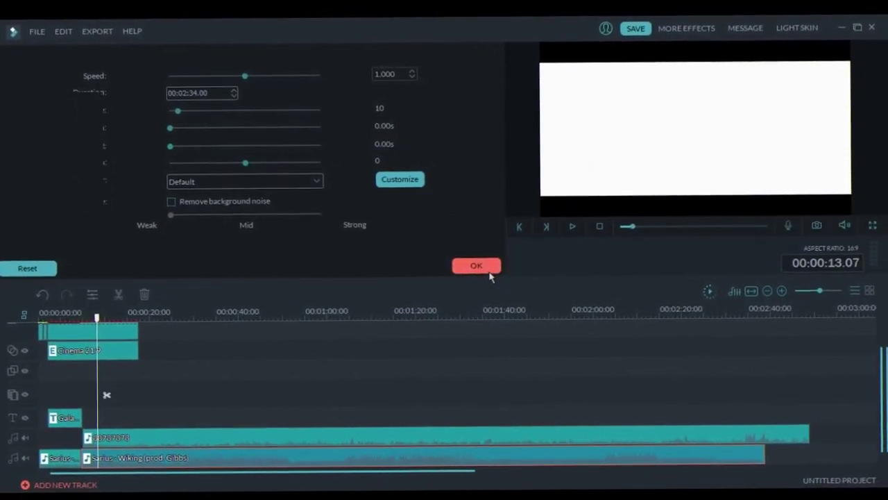
left_click(488, 270)
Play back the audio mix and raise the volume of the 88787878 audio clip.
left_click(572, 226)
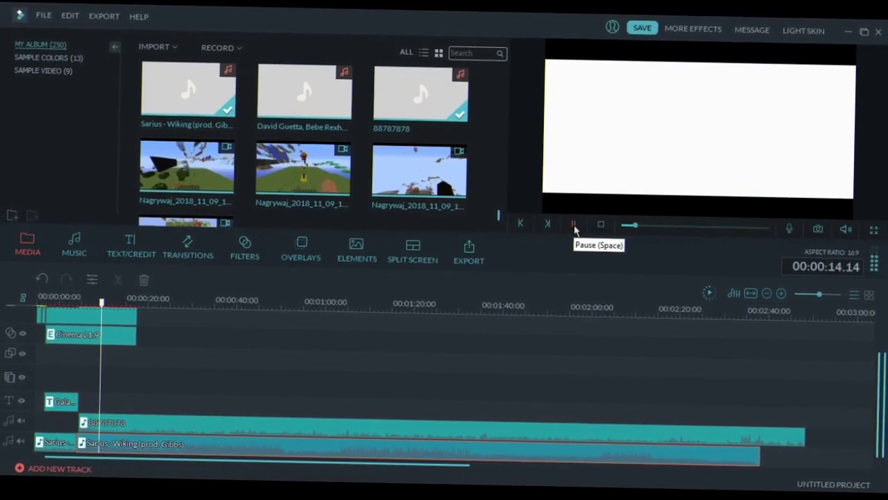
double_click(502, 427)
left_click_drag(261, 114, 348, 118)
left_click(497, 260)
left_click(576, 234)
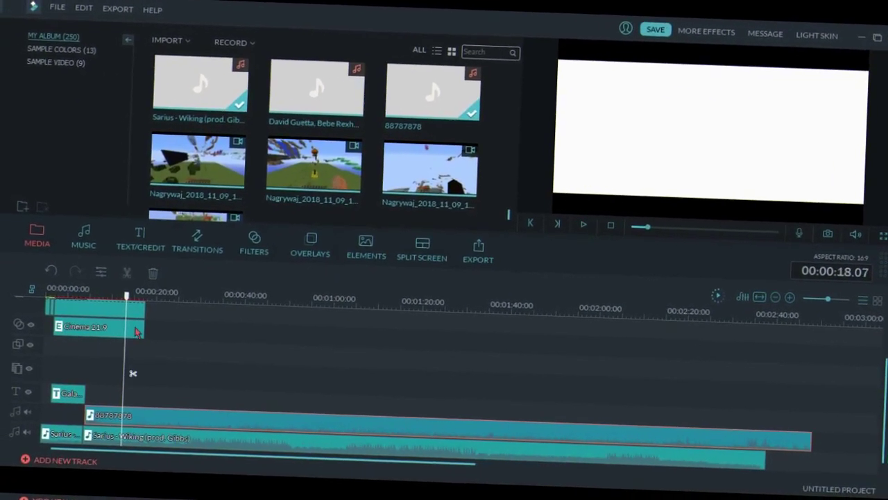
Move the playhead to 00:00:10.00 and import the Przechwytywanie picture from the Obrazy folder.
left_click_drag(118, 299, 81, 298)
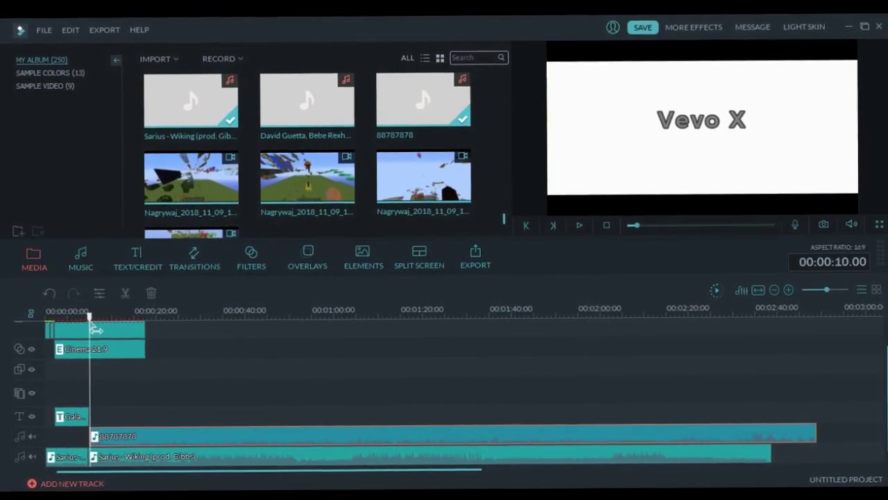
left_click(154, 60)
left_click(157, 69)
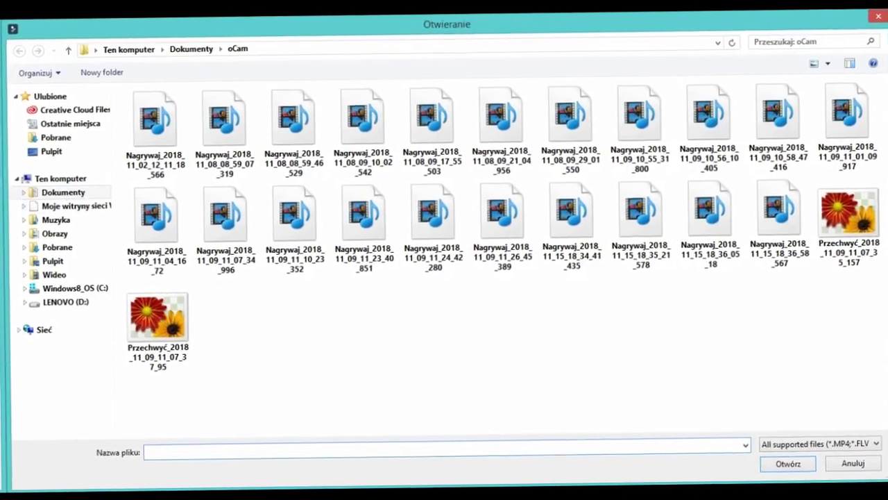
left_click(55, 233)
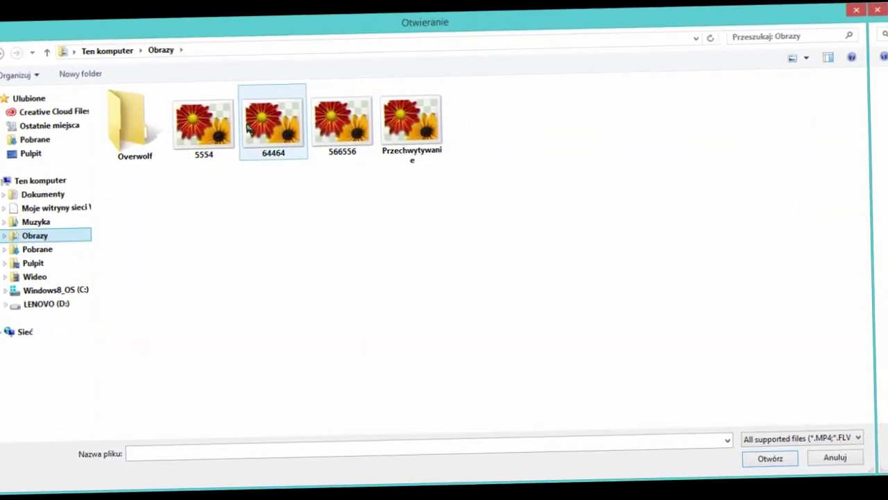
left_click(412, 125)
left_click(771, 458)
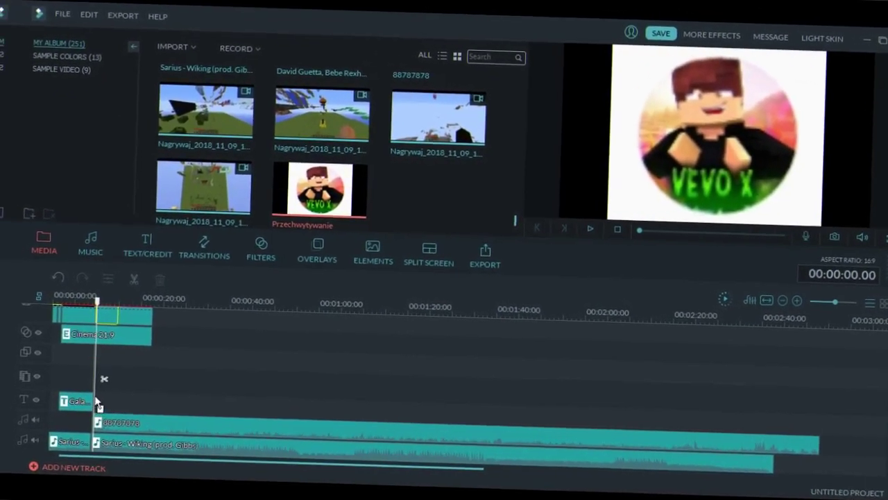
Place the Przechwytywanie picture on the upper picture-in-picture track right after the title and preview it.
left_click_drag(96, 403, 103, 374)
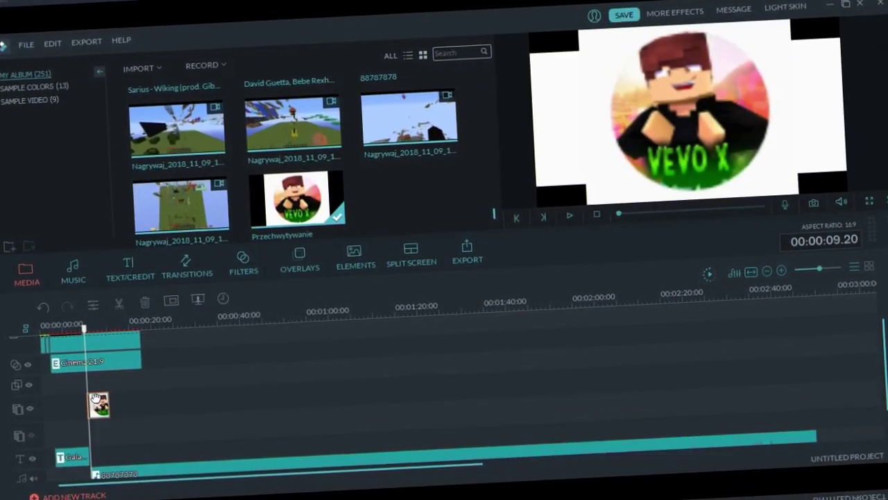
left_click(569, 216)
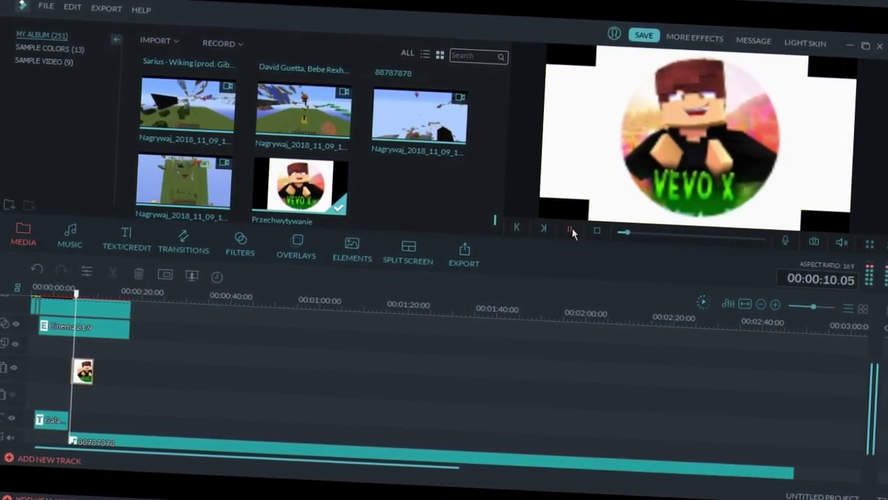
left_click(572, 228)
Apply the Chroma Key effect to the VEVO X picture, making its white background transparent.
left_click(83, 373)
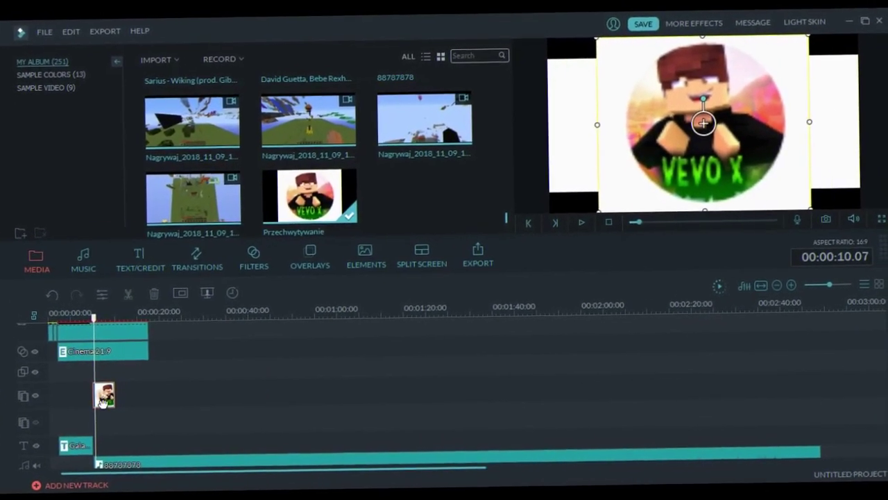
right_click(102, 399)
left_click(148, 342)
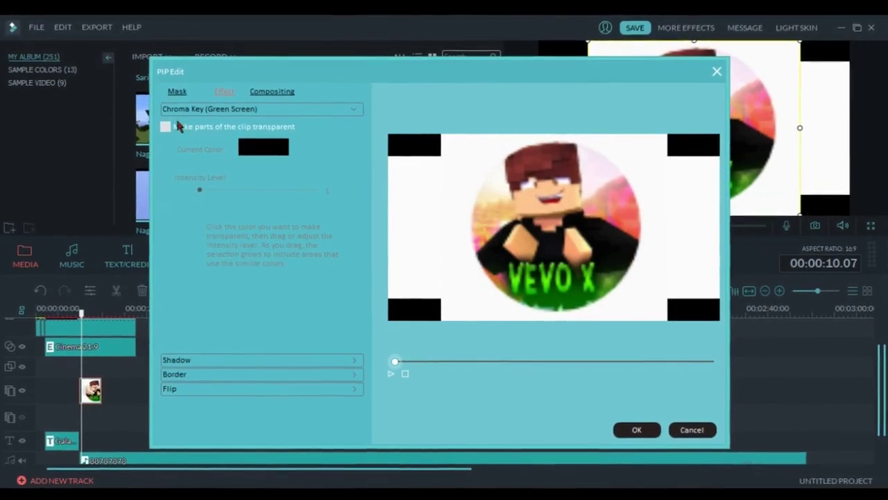
left_click(177, 126)
left_click(469, 154)
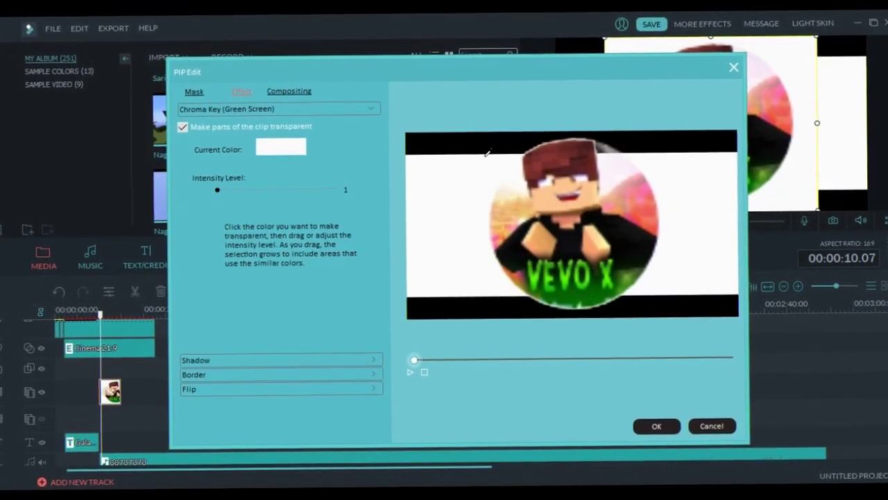
left_click(656, 426)
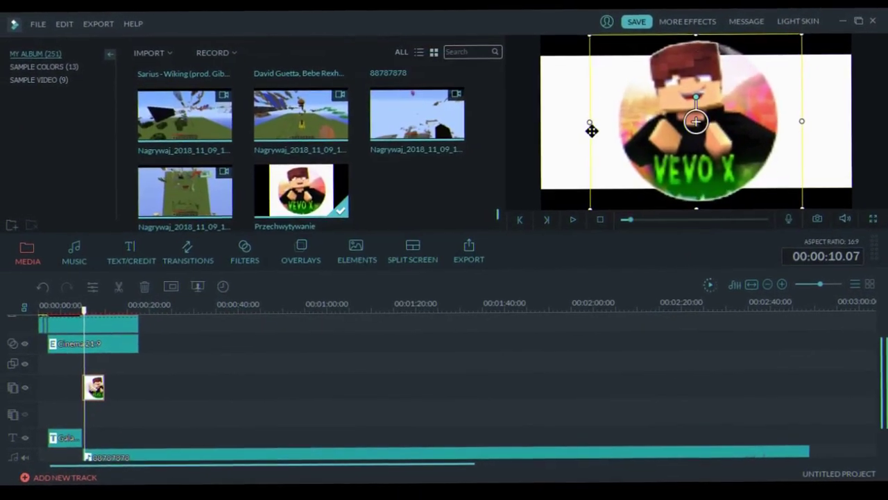
Scale the VEVO X picture down in the preview and centre it within the white area.
left_click_drag(604, 207, 644, 186)
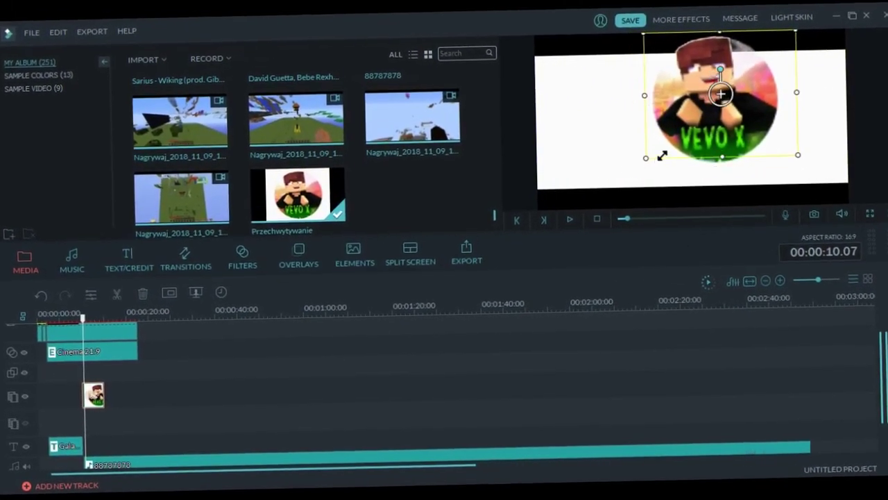
left_click_drag(682, 147, 696, 141)
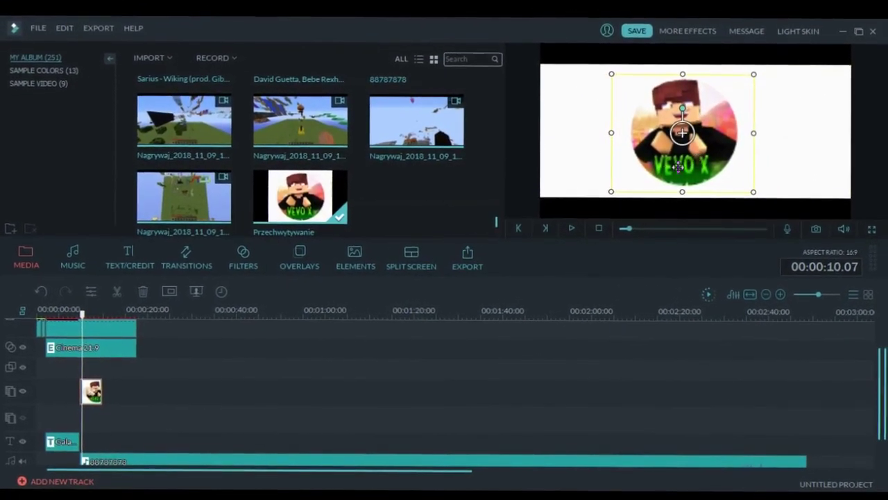
left_click_drag(613, 198, 658, 177)
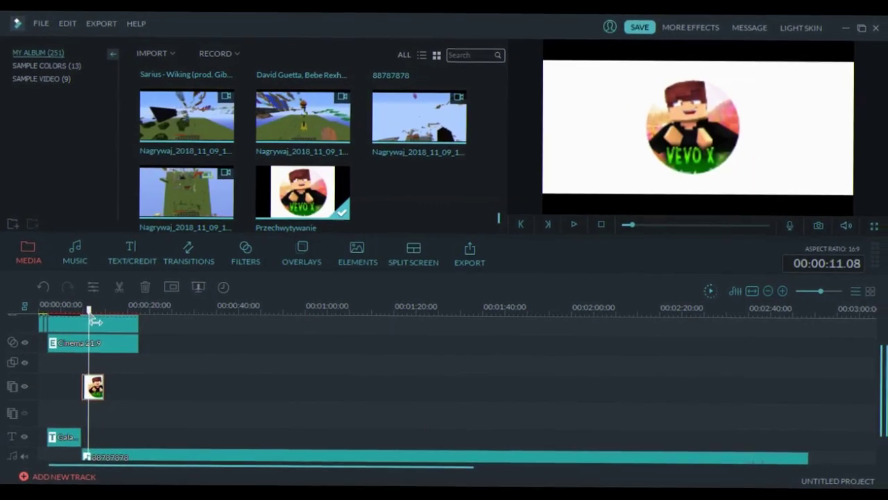
Split the VEVO X picture clip at 00:00:11.08 and delete the part after the cut.
left_click(100, 380)
left_click(117, 342)
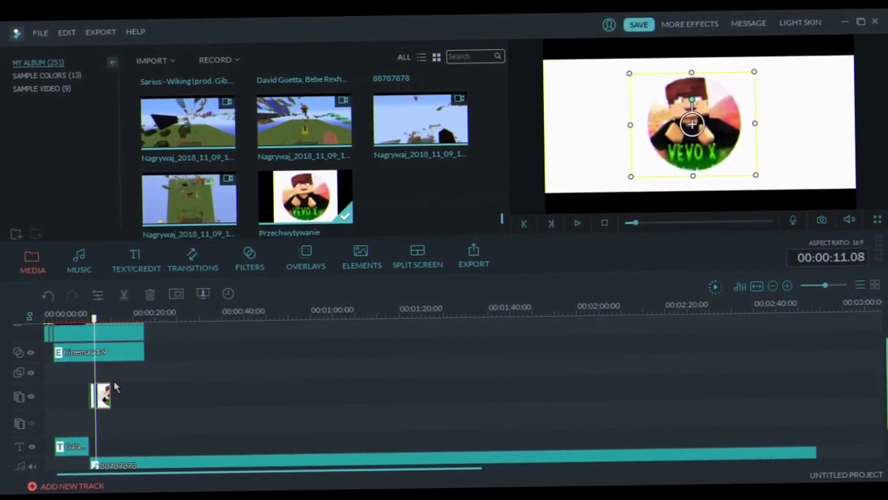
right_click(91, 387)
left_click(114, 377)
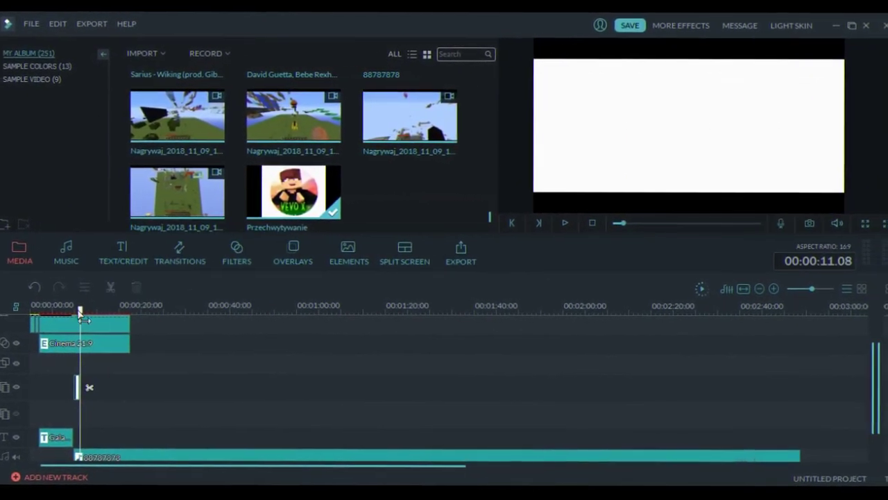
Apply the Boom! motion to the shortened VEVO X picture clip and play back the intro to check it.
left_click_drag(99, 310, 95, 310)
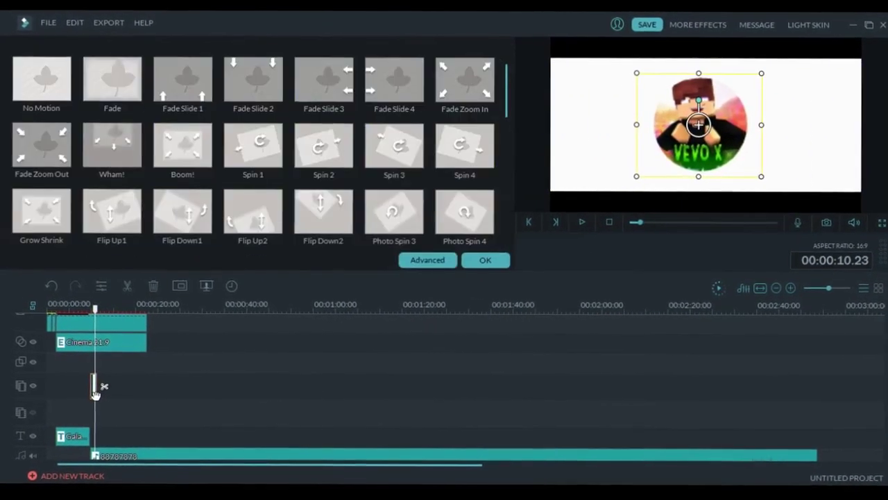
left_click(173, 174)
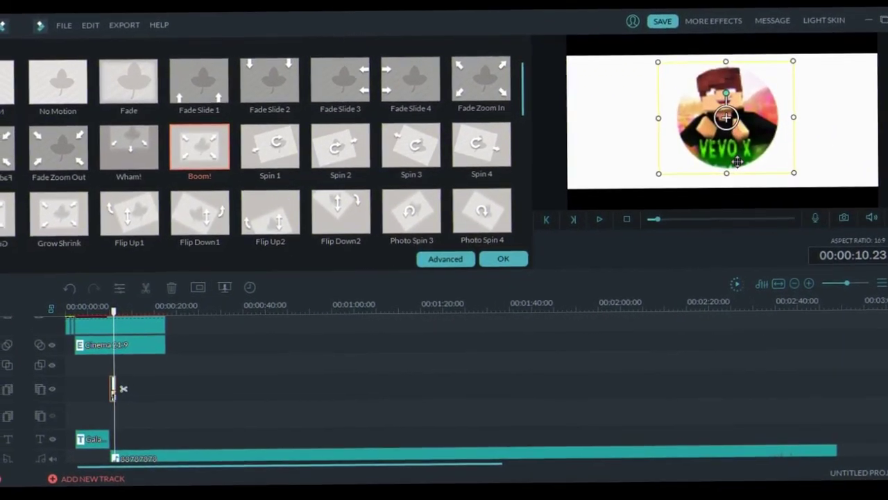
left_click(522, 265)
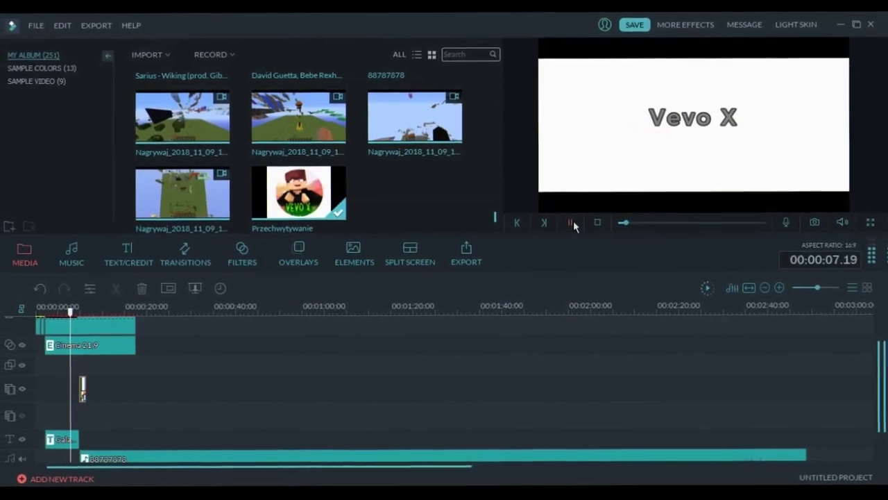
left_click(573, 222)
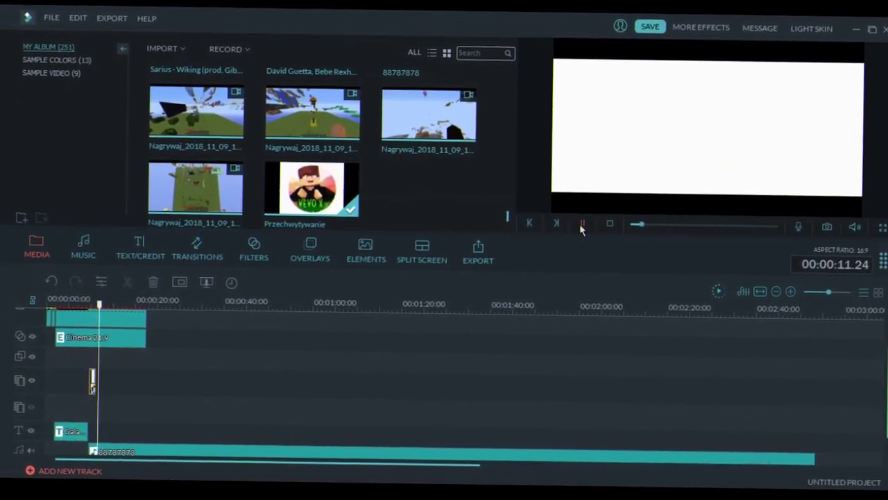
left_click(587, 224)
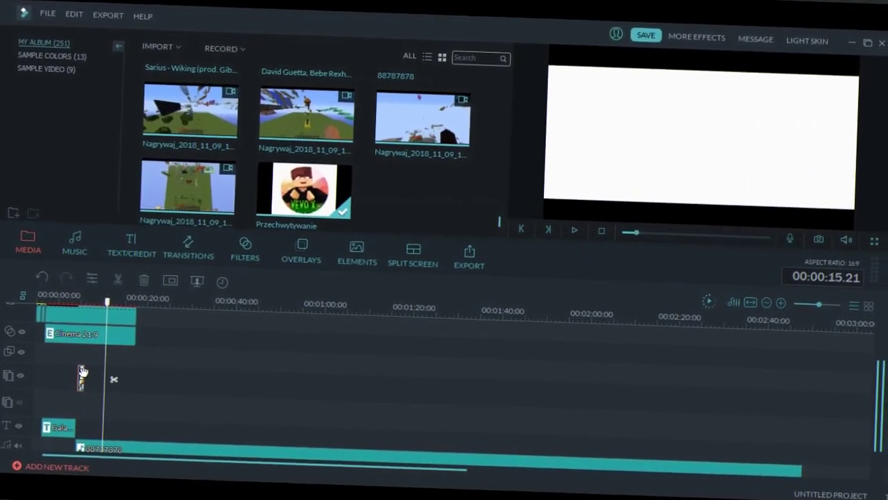
Lengthen the VEVO X picture clip's duration so it ends at about 00:00:16, and play back the result.
double_click(76, 368)
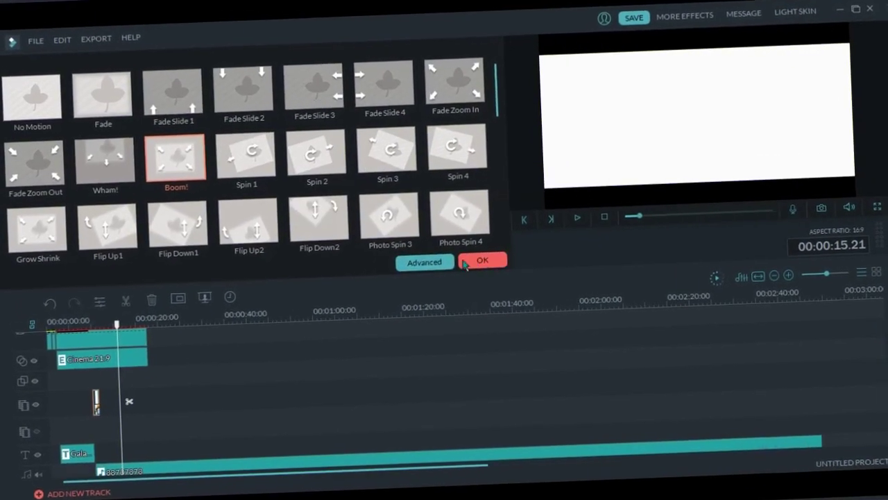
left_click(192, 304)
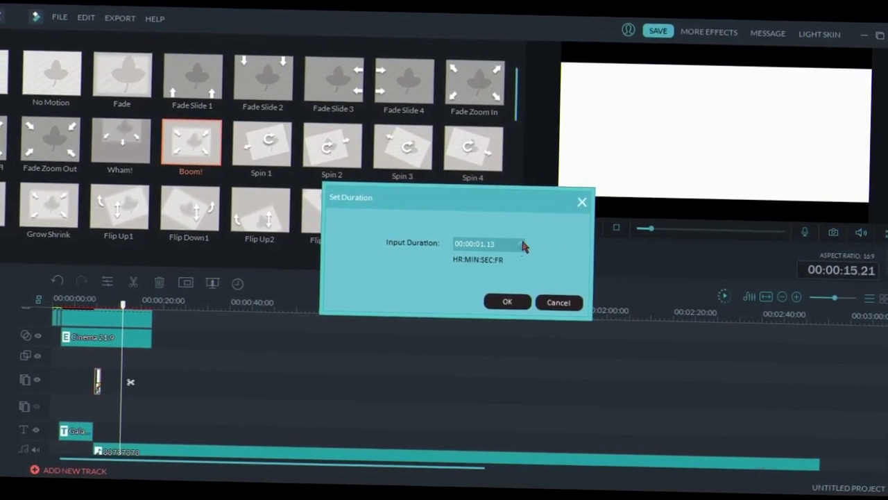
left_click(510, 299)
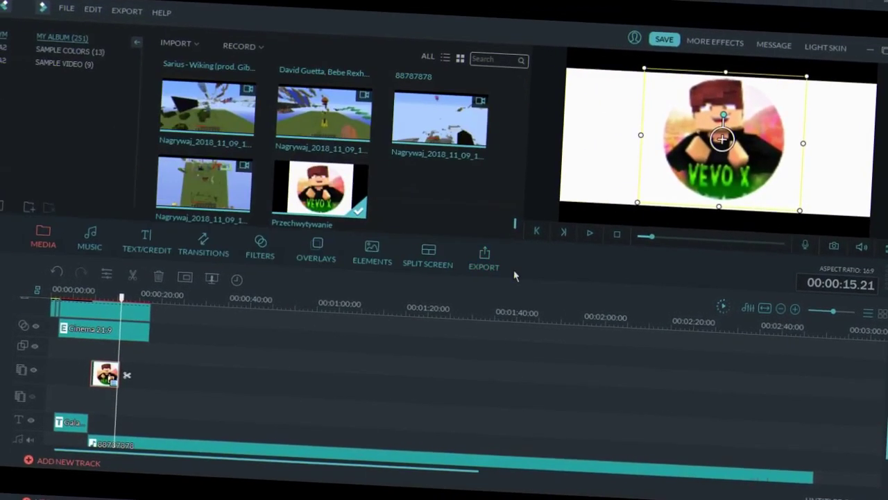
left_click(582, 221)
left_click(582, 221)
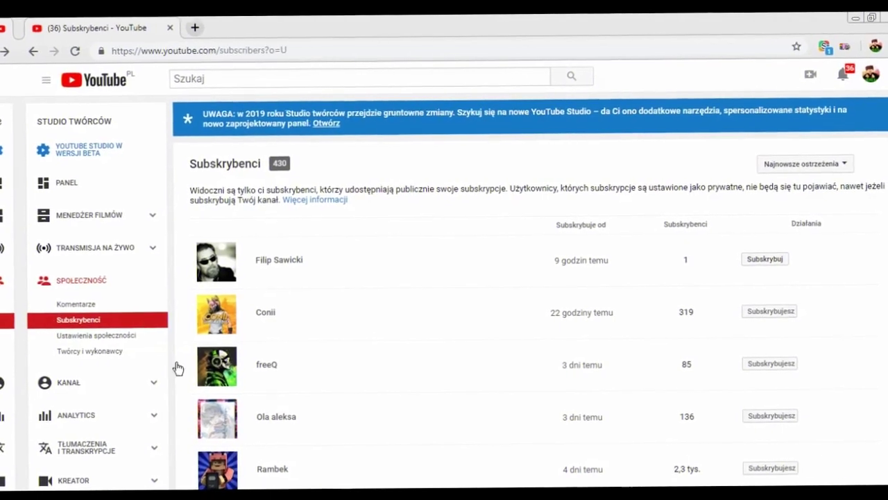
Go to the Vevo X channel page on YouTube and open its uploaded video "Pogadajmy o Kosmosie Pożary w Californi".
left_click(33, 51)
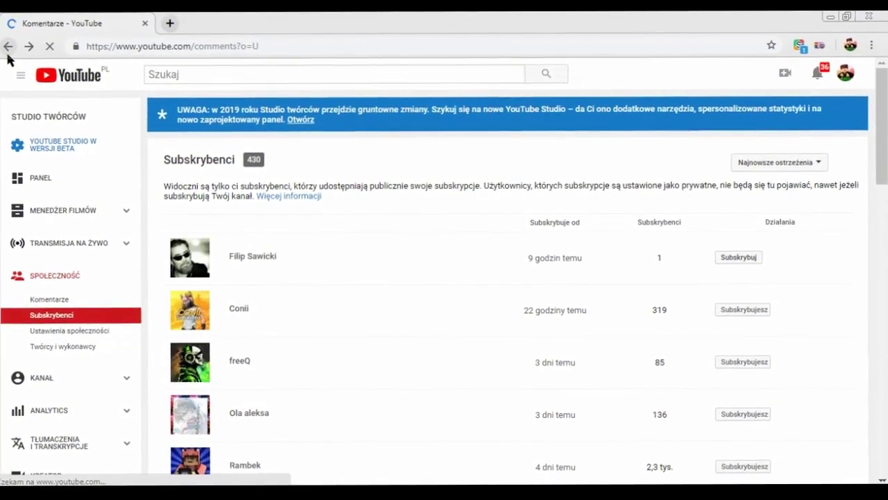
left_click(66, 78)
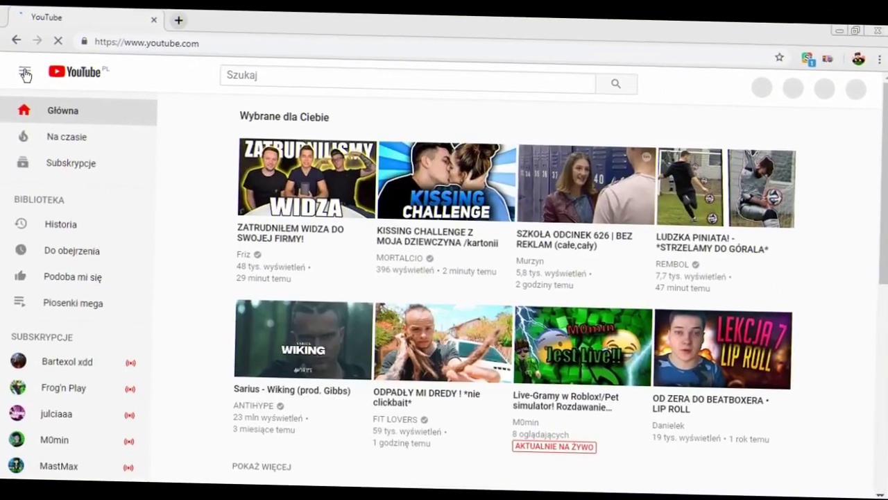
left_click(13, 83)
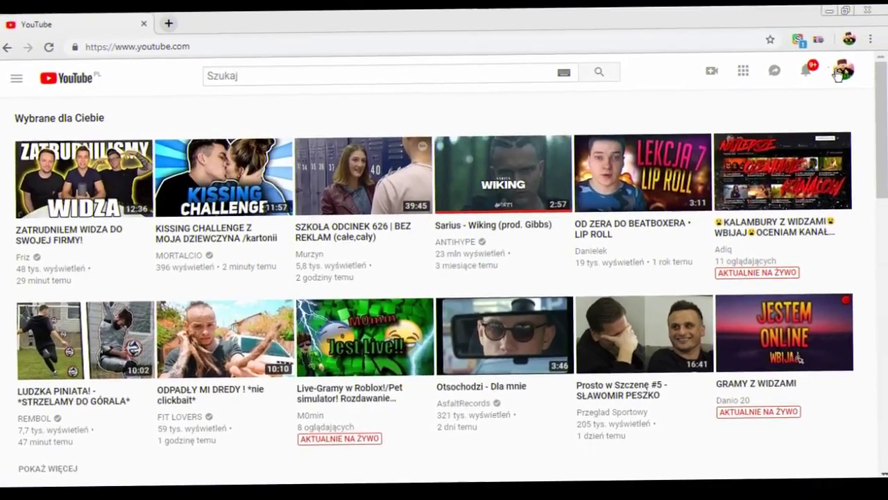
left_click(839, 75)
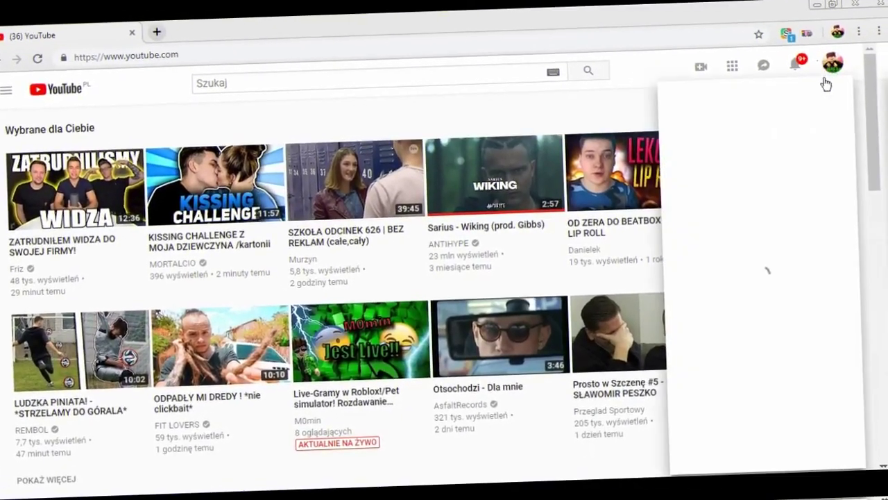
left_click(691, 143)
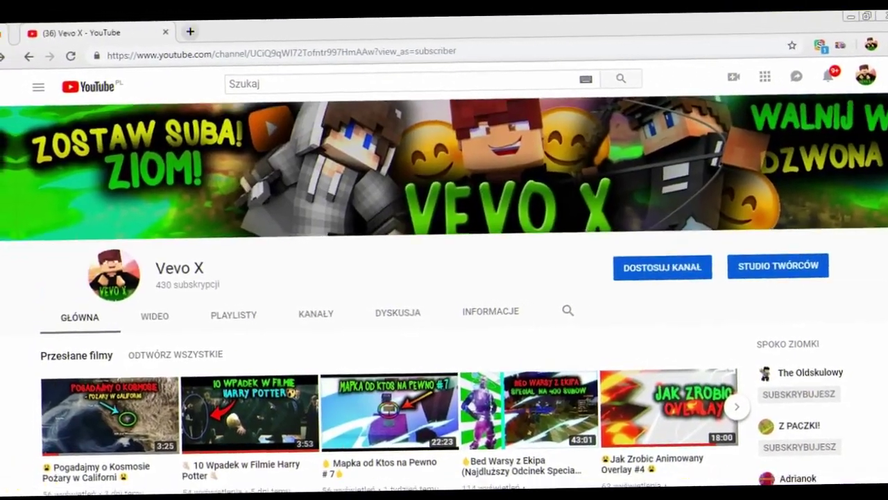
scroll(389, 313, "down", 3)
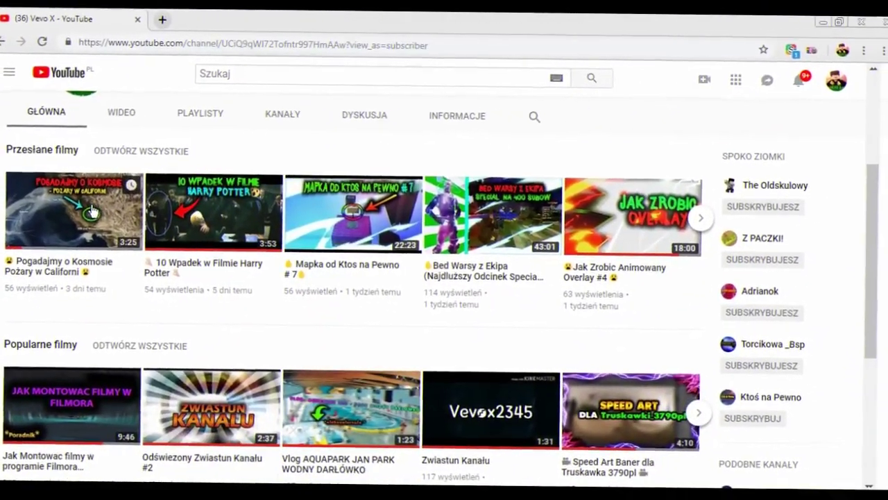
left_click(89, 215)
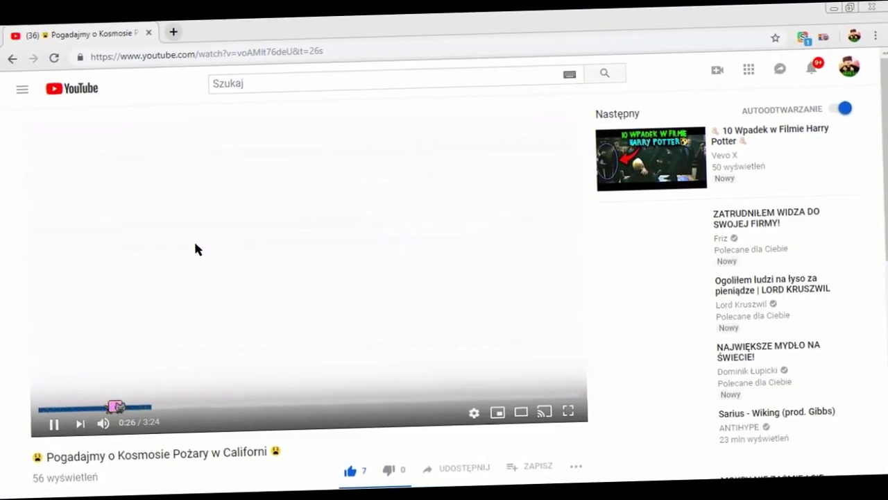
Rewind the video to its start, pause it, and look through its expanded description and comments.
left_click(139, 362)
left_click_drag(103, 395, 21, 394)
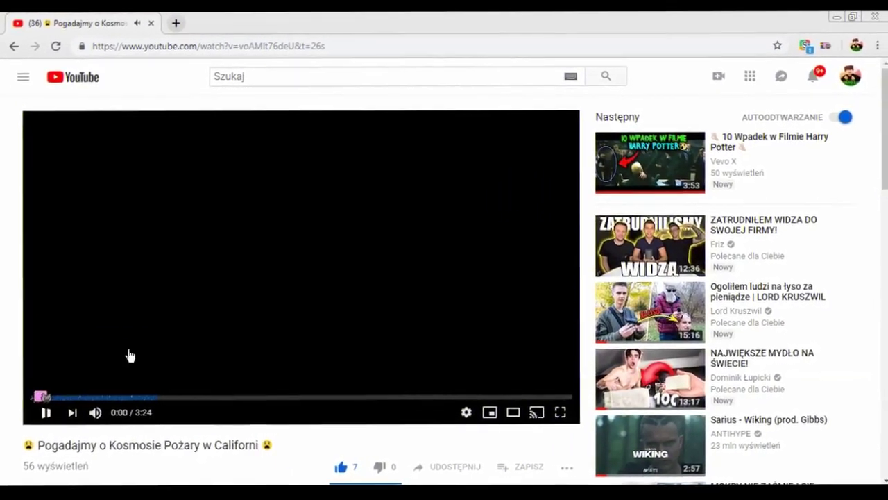
scroll(347, 255, "down", 5)
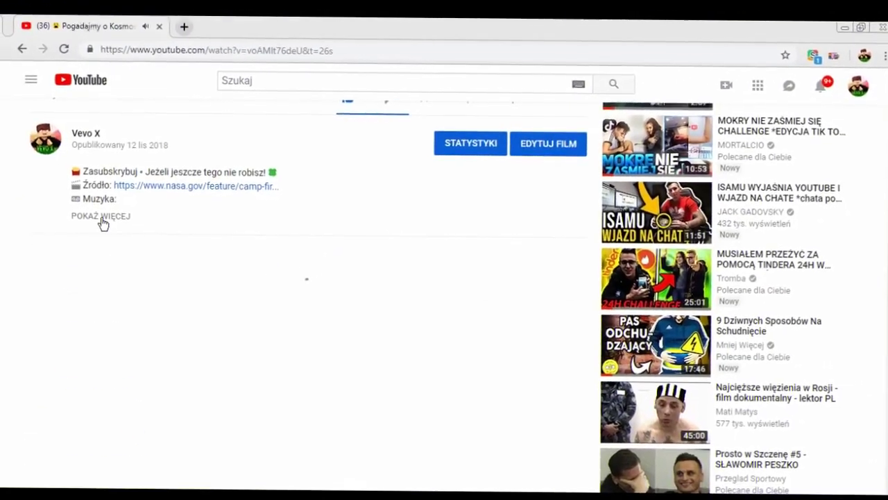
left_click(103, 221)
scroll(247, 277, "down", 8)
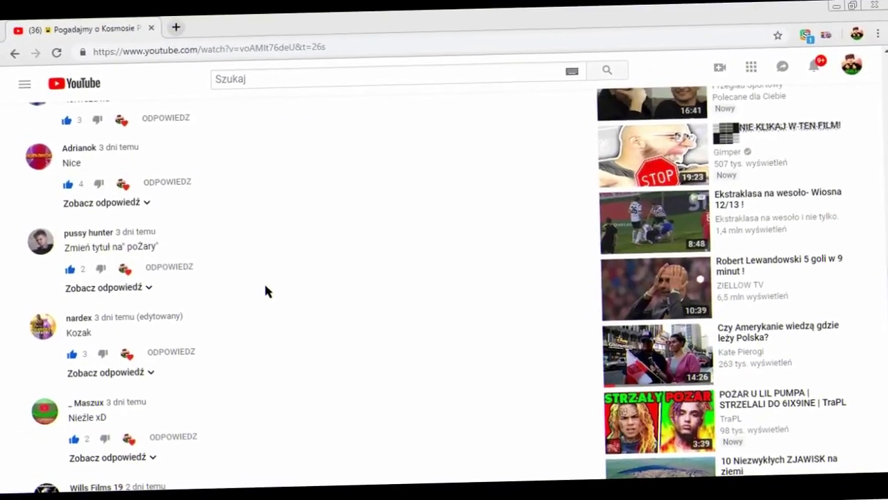
scroll(268, 287, "up", 8)
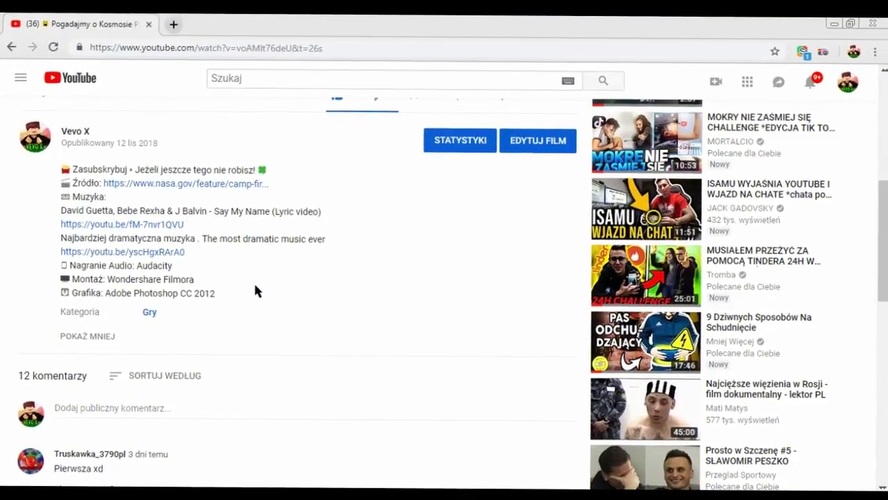
scroll(254, 290, "down", 10)
scroll(251, 286, "up", 10)
scroll(248, 284, "down", 10)
scroll(254, 282, "up", 10)
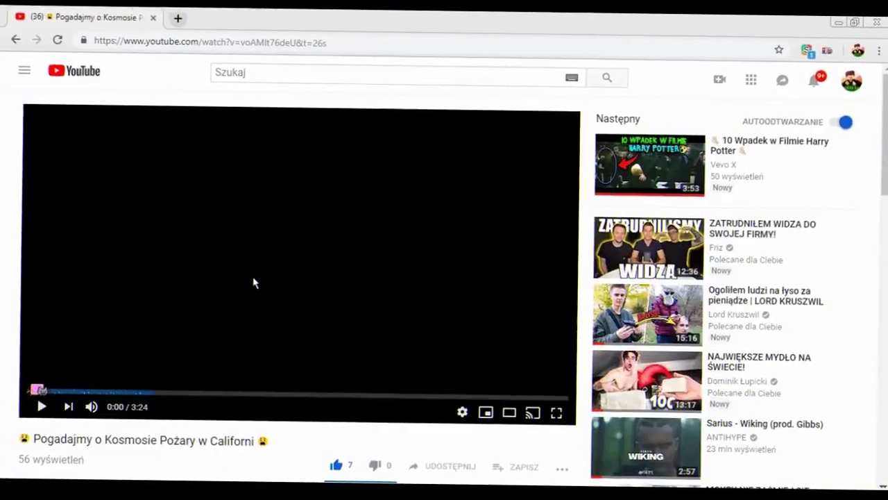
Capture the like and dislike counters below the video with the Snipping Tool.
left_click(472, 494)
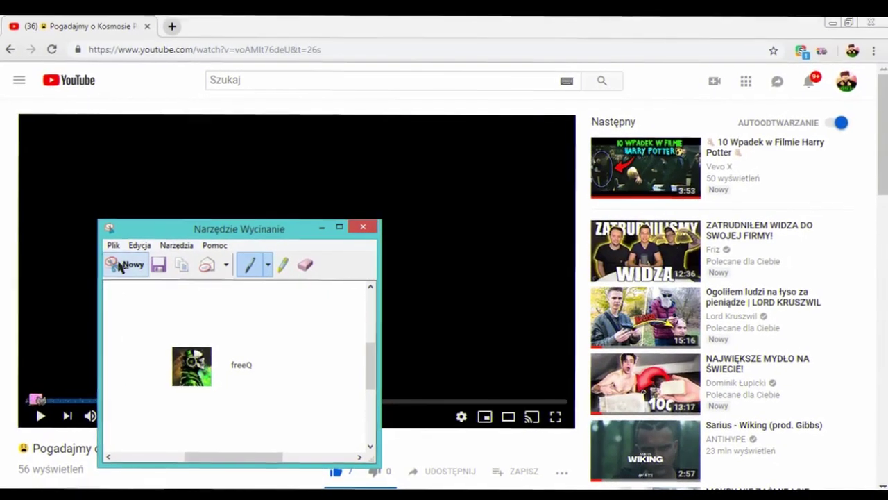
left_click(120, 265)
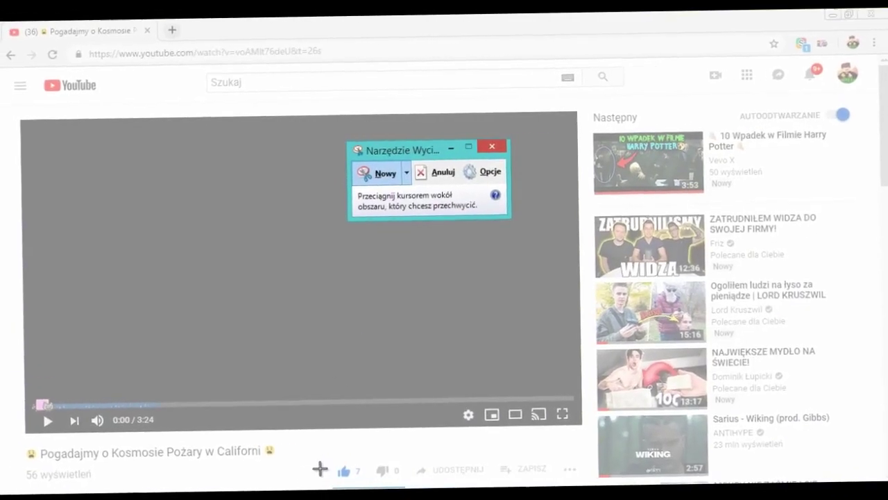
left_click_drag(327, 451, 327, 451)
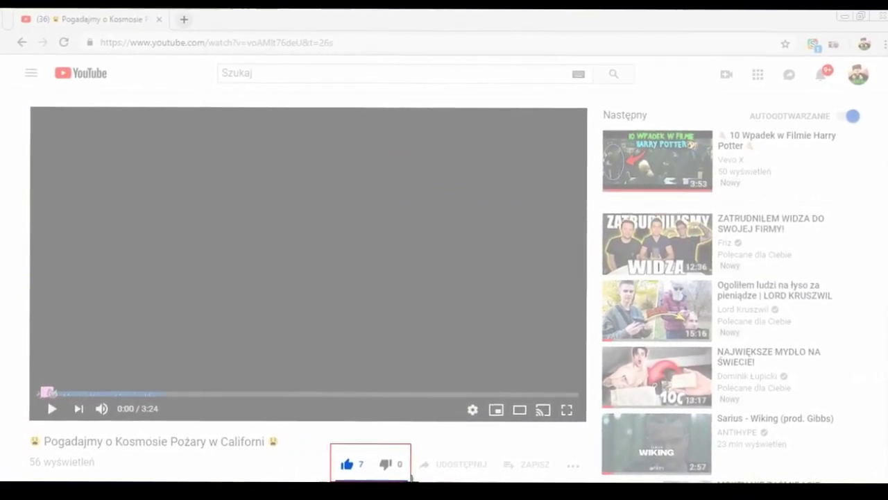
left_click_drag(410, 479, 409, 480)
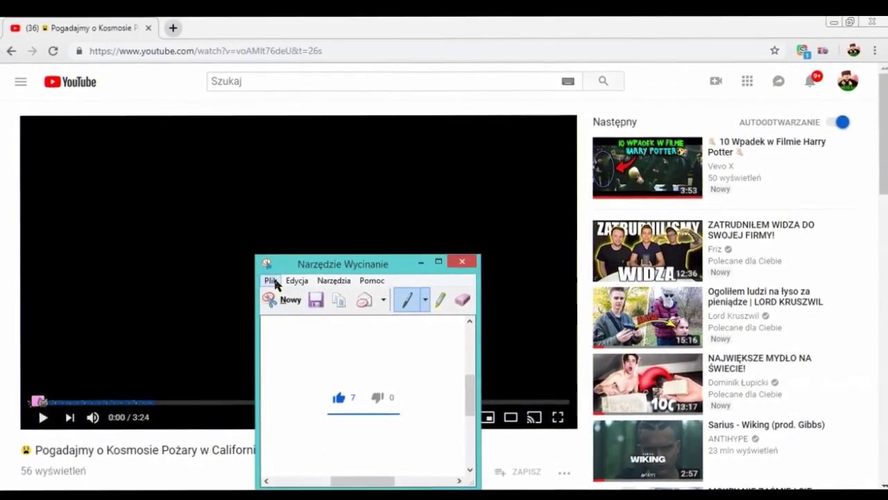
Save the captured like and dislike counters as PNG file 456454 in the Obrazy folder.
left_click(268, 281)
left_click(292, 310)
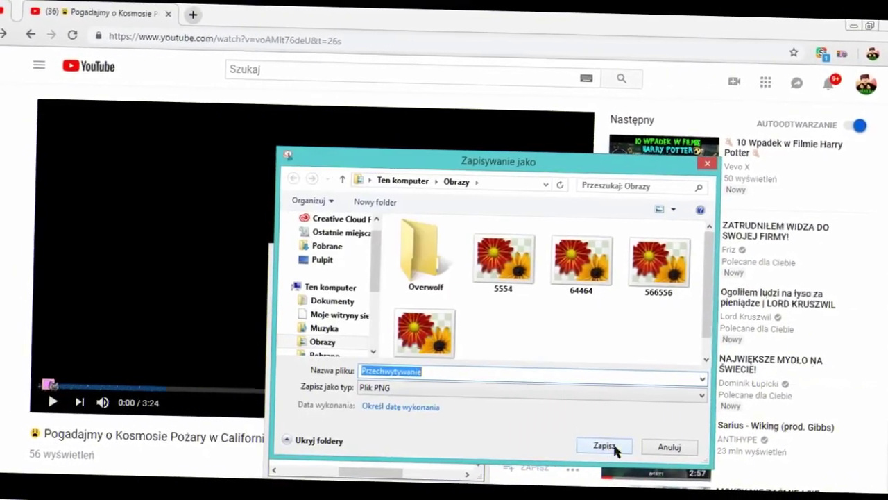
type("456454")
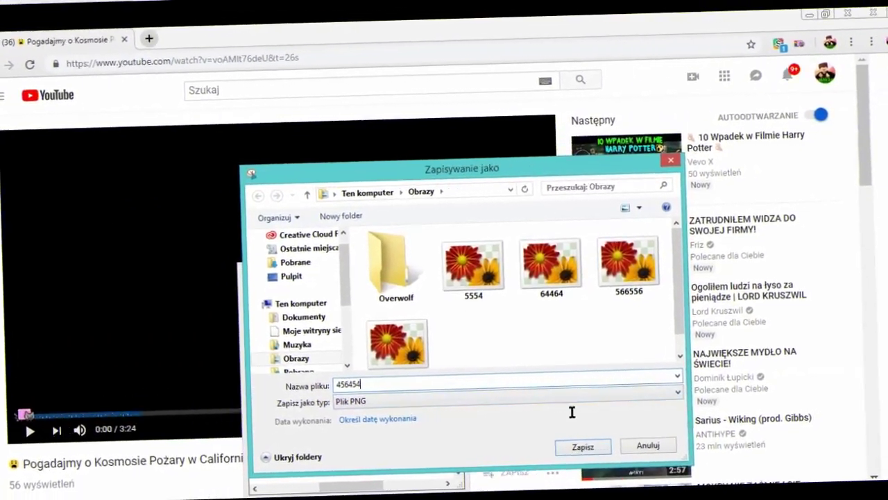
left_click(606, 455)
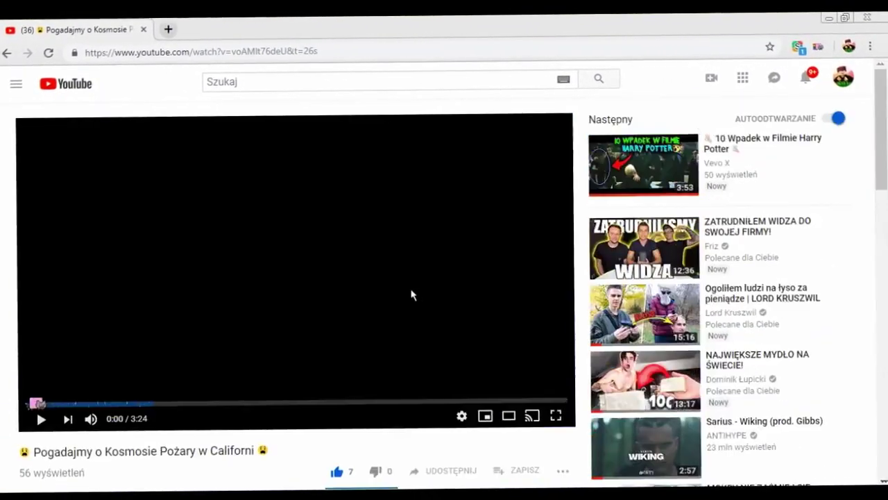
Capture the view count under the video title with a new Snipping Tool snip.
scroll(132, 386, "down", 2)
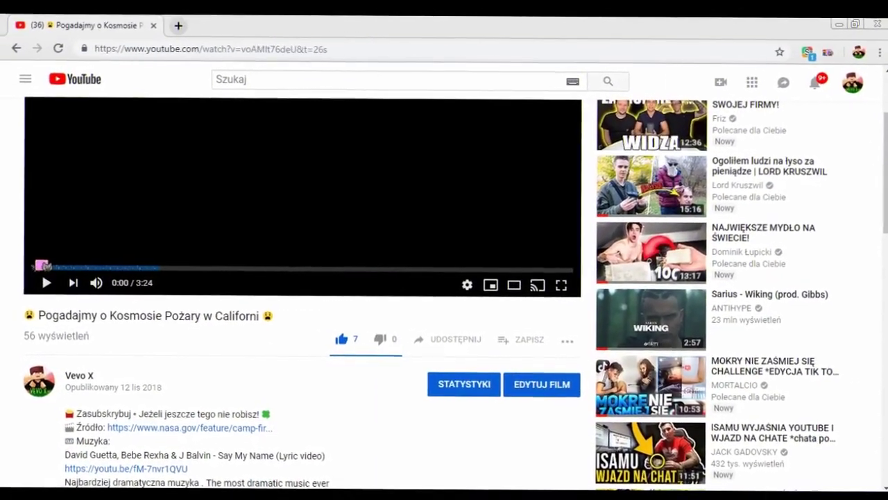
left_click(459, 496)
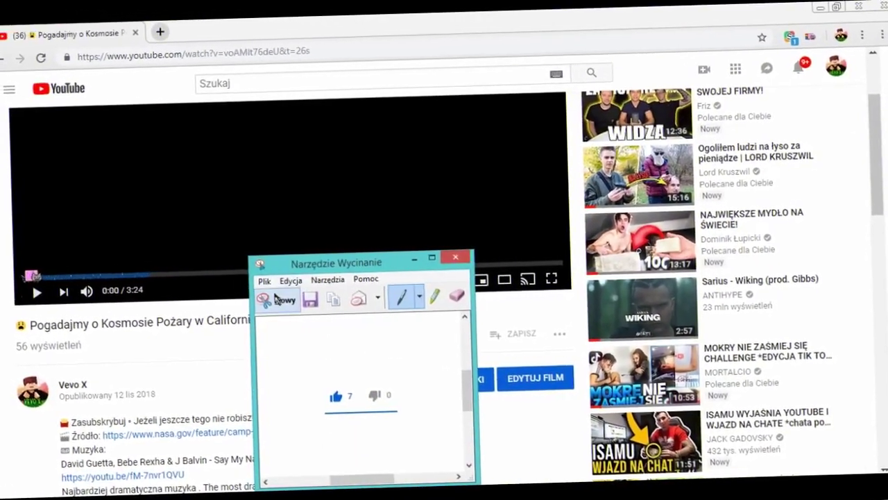
left_click(278, 298)
mouse_move(31, 336)
left_mouse_down()
mouse_move(67, 361)
mouse_move(35, 348)
left_mouse_up()
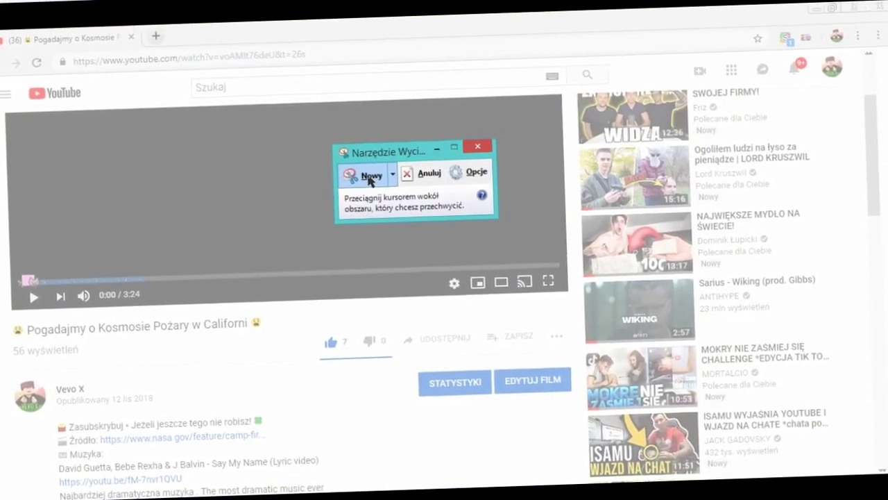
key("Escape")
left_click(380, 176)
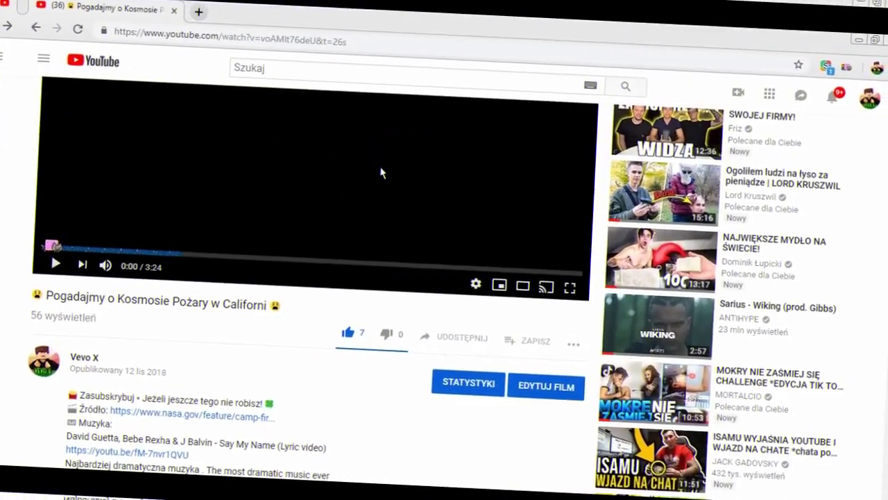
left_click_drag(13, 311, 78, 326)
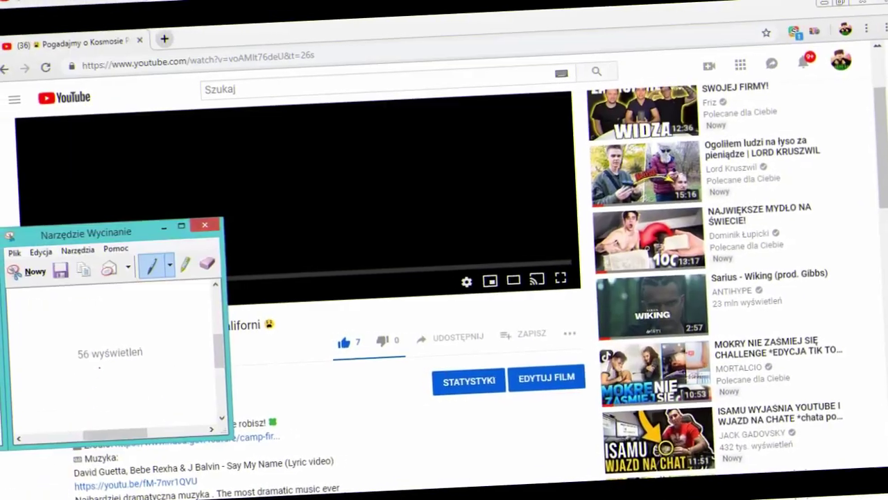
Save the view count capture as PNG file 66757 in the Obrazy folder and switch back to Wondershare Filmora.
left_click(27, 243)
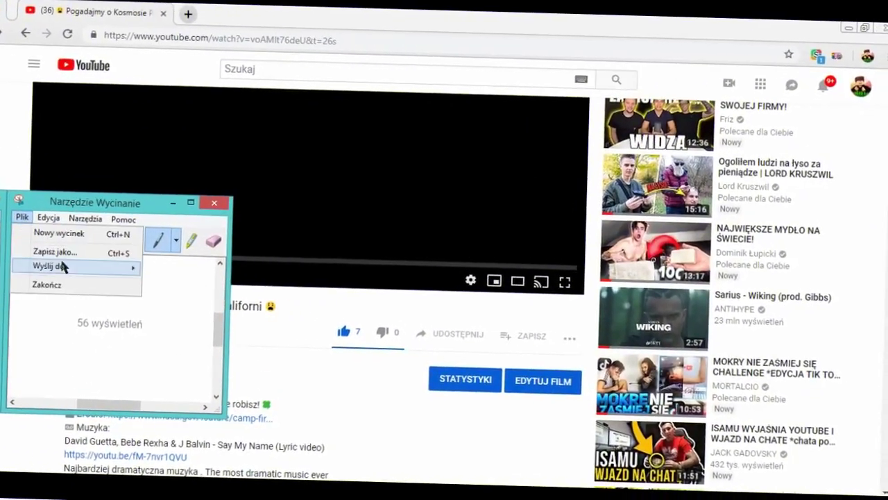
left_click(49, 257)
type("66757")
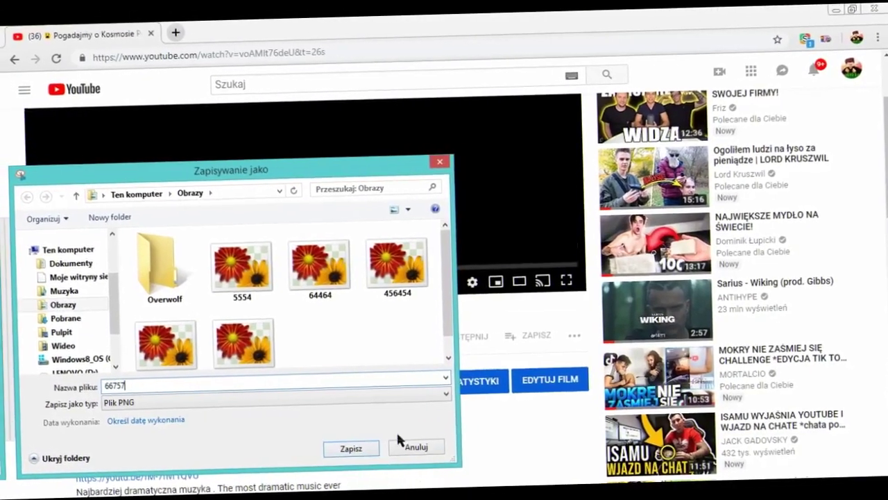
left_click(365, 445)
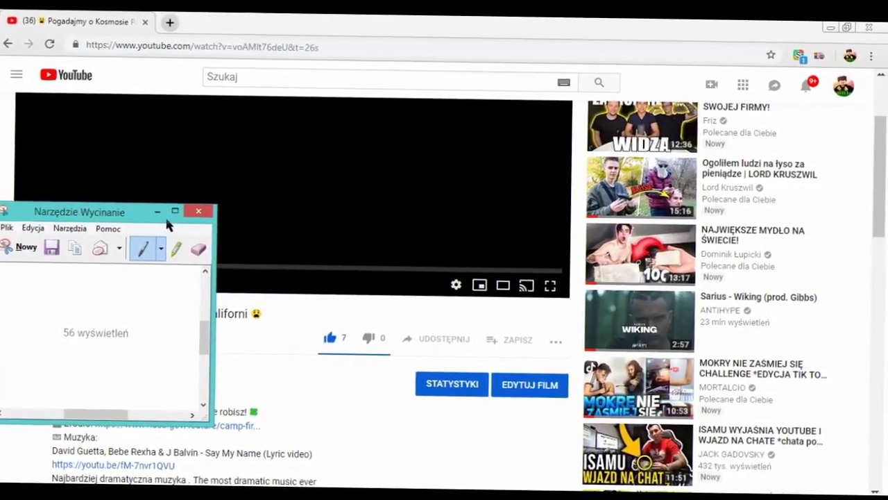
left_click(199, 213)
mouse_move(407, 493)
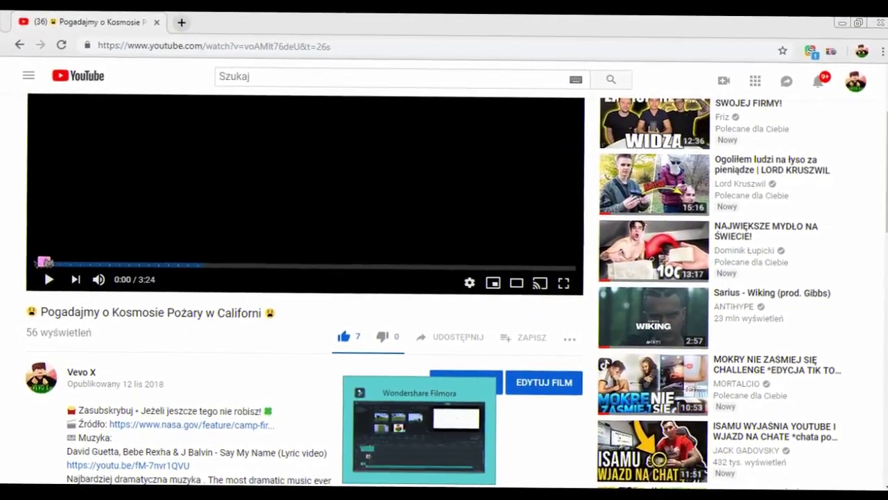
left_click(393, 437)
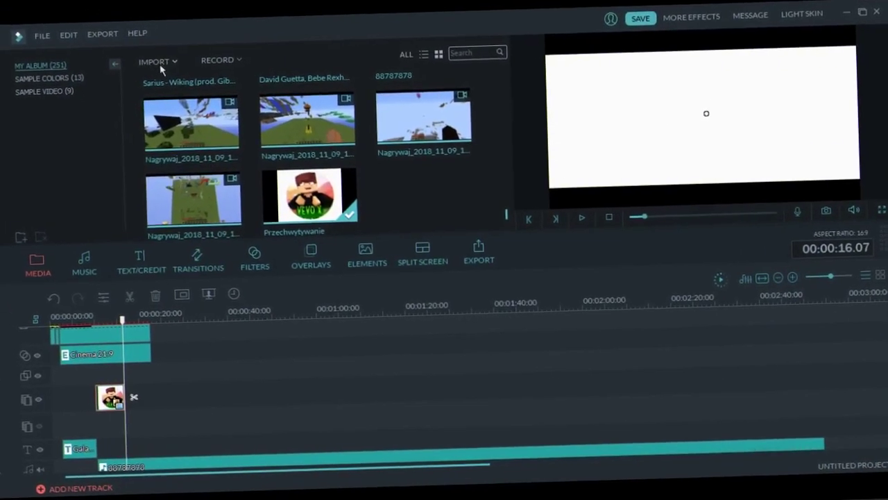
left_click(161, 63)
left_click(166, 79)
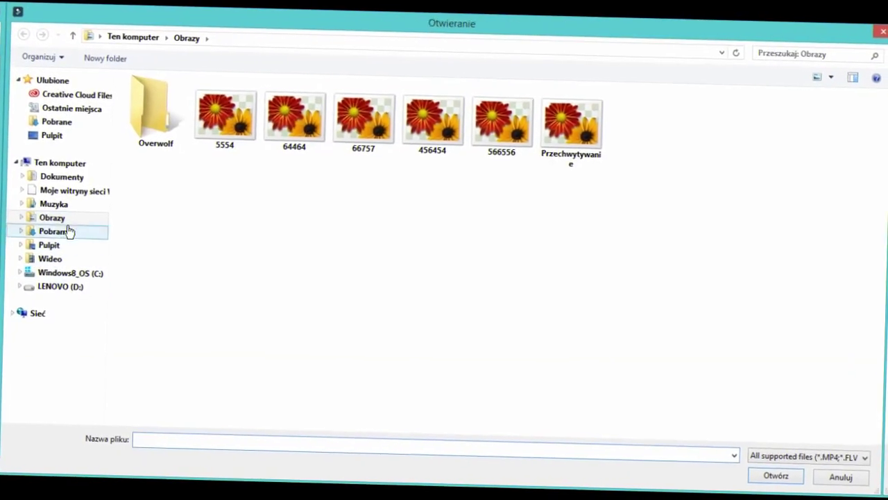
left_click(837, 469)
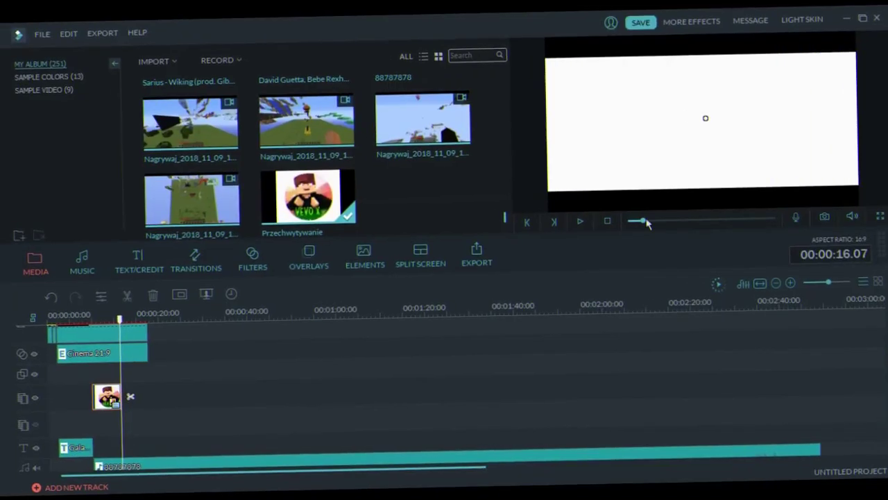
Play the project on to about 19 seconds and import picture 66757 from the Obrazy folder.
left_click(598, 221)
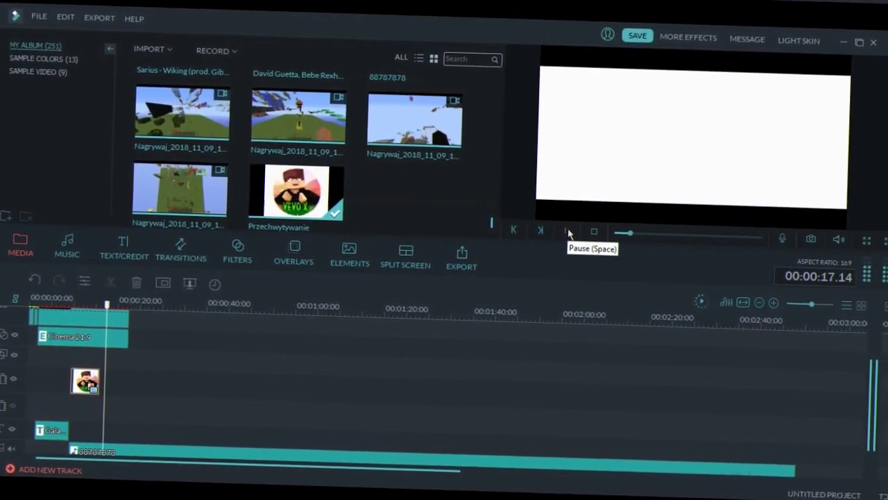
left_click(567, 231)
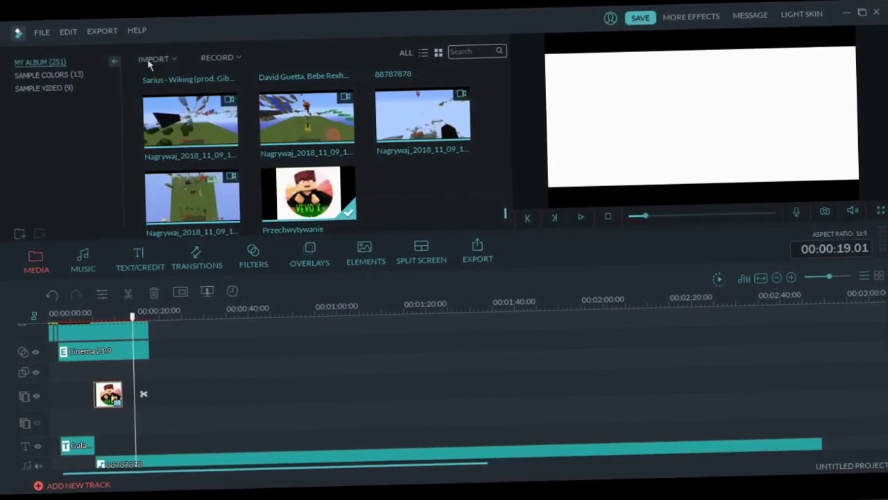
left_click(154, 42)
left_click(159, 78)
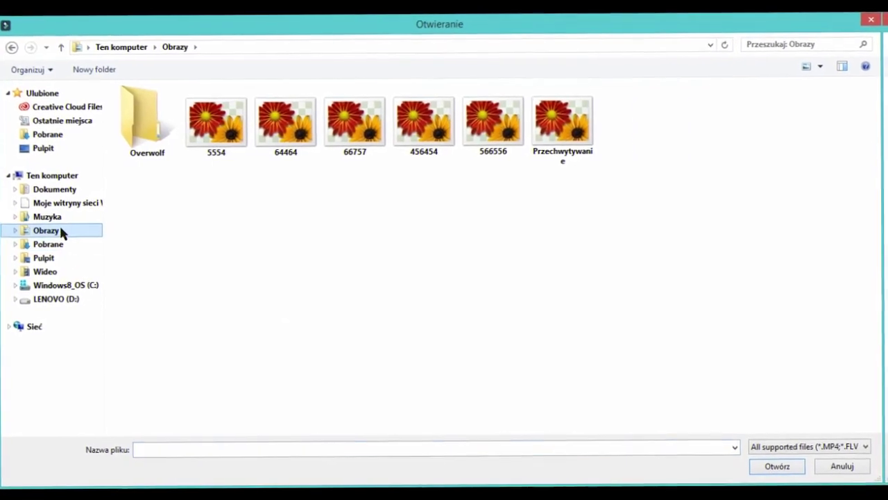
left_click(209, 125)
left_click(281, 138)
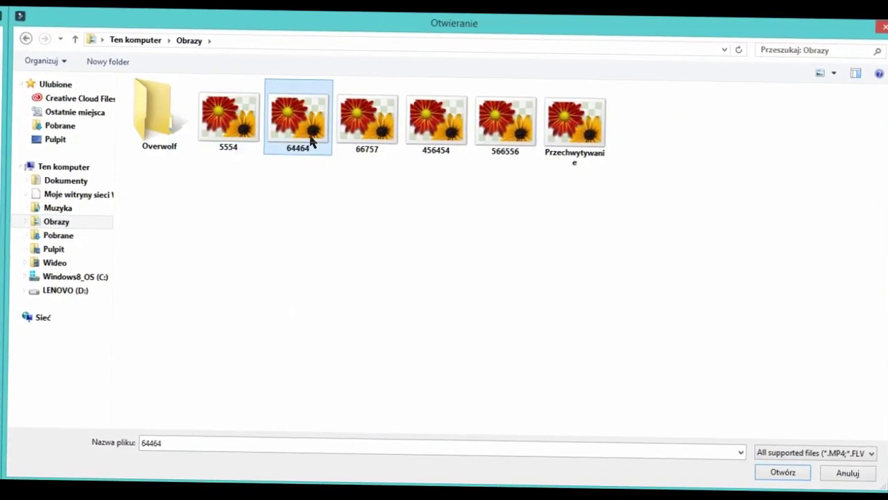
left_click(364, 132)
left_click(776, 466)
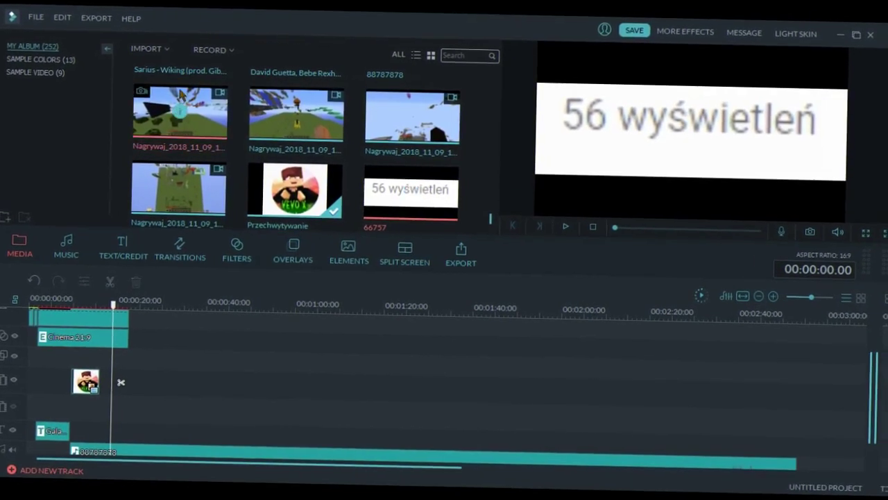
Import picture 64464 from the Obrazy folder into the media album.
left_click(166, 49)
left_click(176, 65)
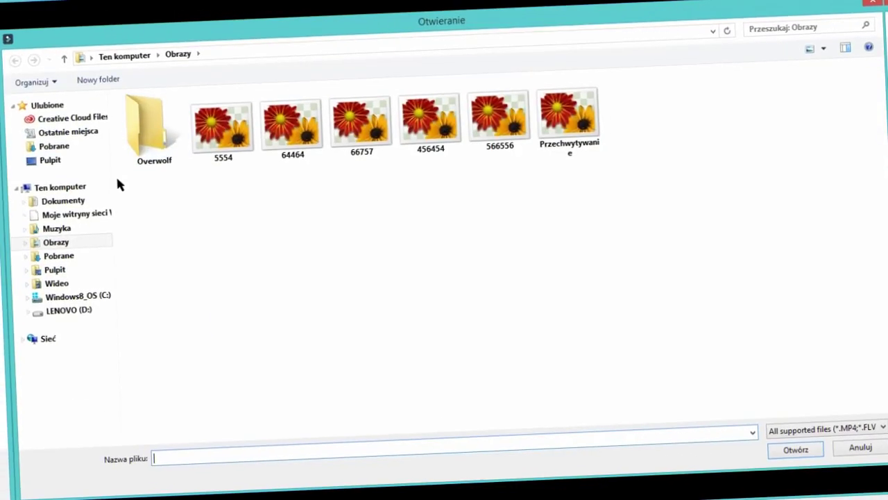
left_click(293, 139)
left_click(799, 452)
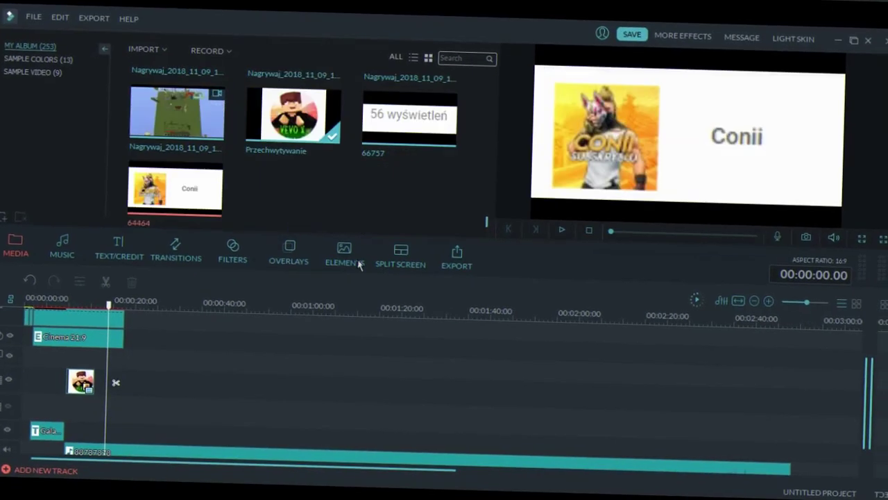
left_click(146, 48)
left_click(184, 65)
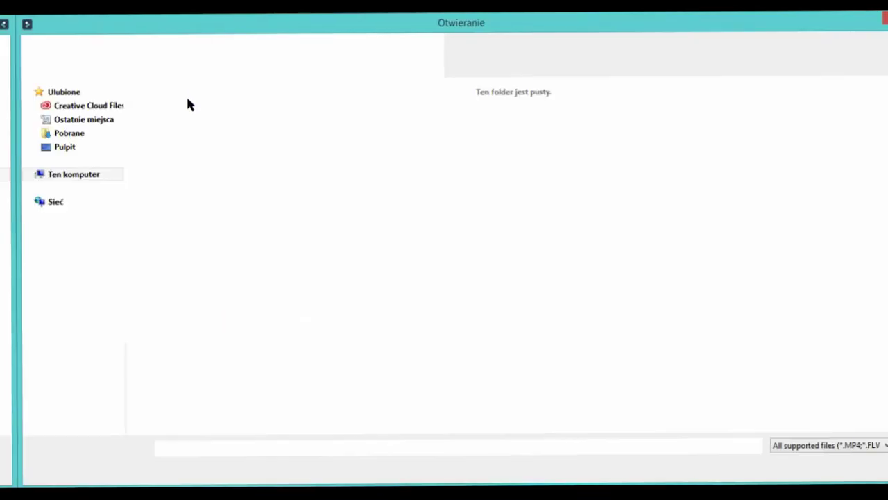
left_click(295, 128)
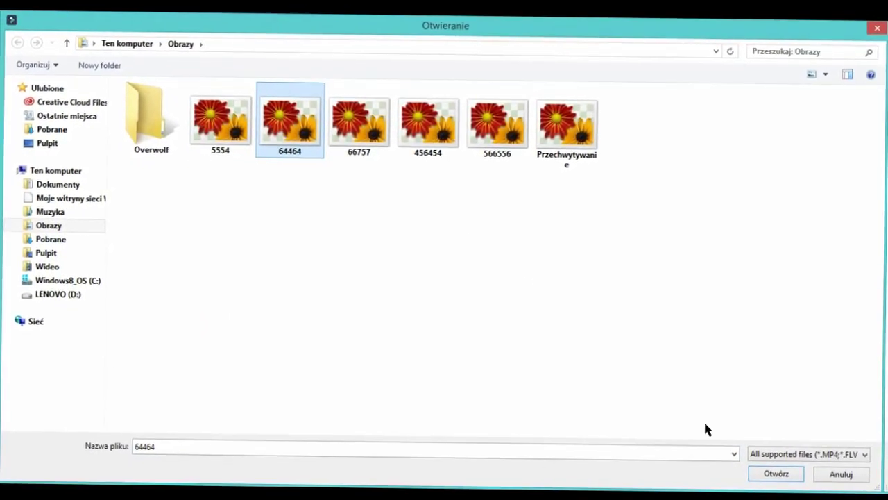
left_click(792, 463)
Import picture 566556 from the Obrazy folder into the media album.
left_click(168, 50)
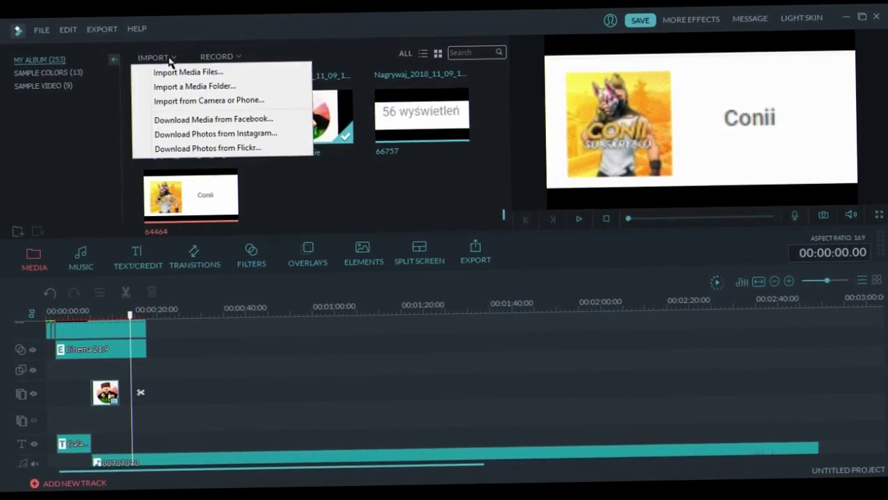
left_click(187, 64)
left_click(494, 143)
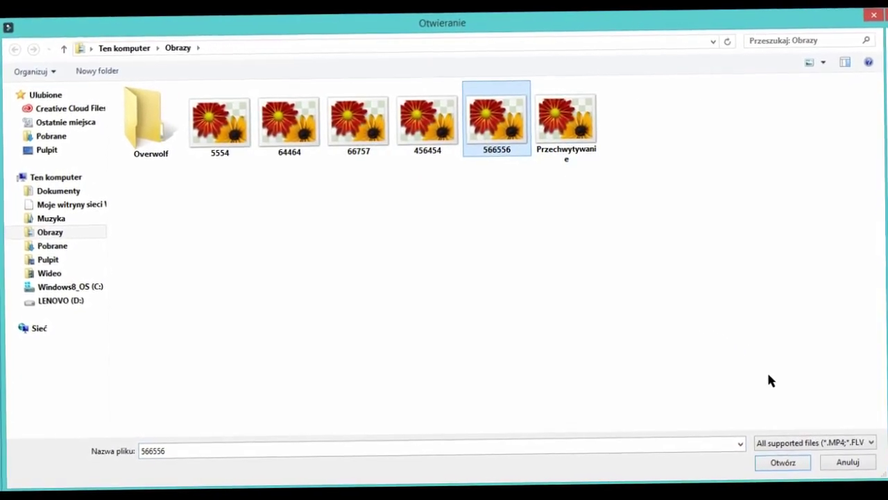
left_click(793, 463)
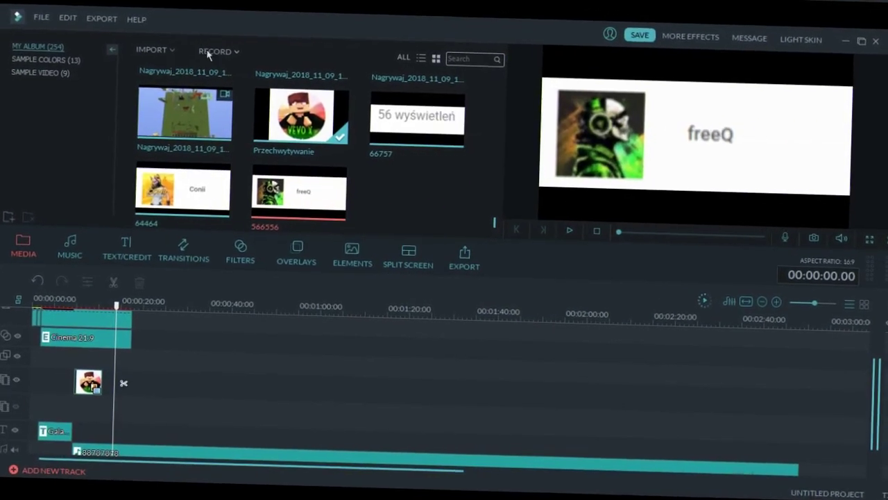
Import like and dislike picture 456454 from the Obrazy folder and place it after the channel logo clip, starting at about 19 seconds.
left_click(167, 49)
left_click(191, 61)
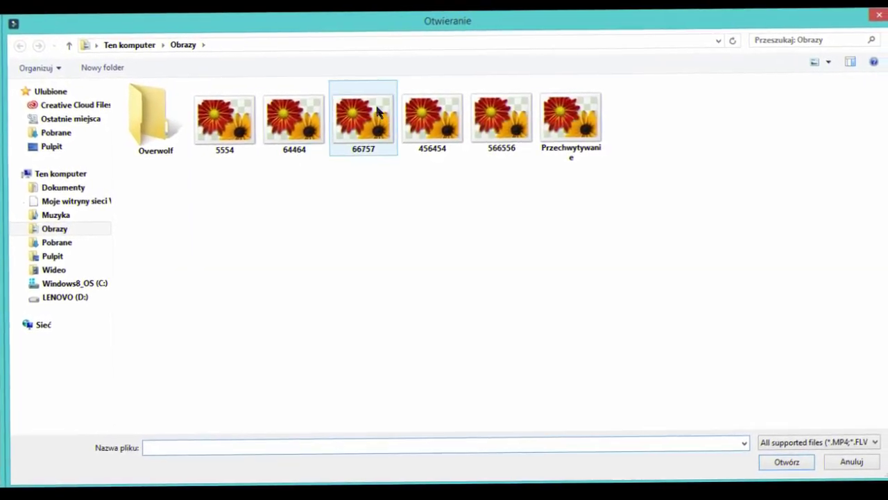
left_click(438, 121)
left_click(772, 461)
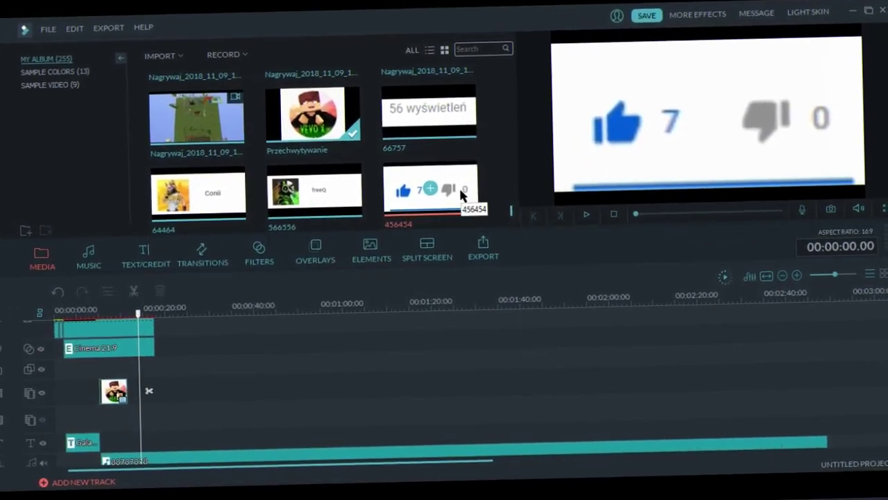
left_click_drag(425, 196, 132, 386)
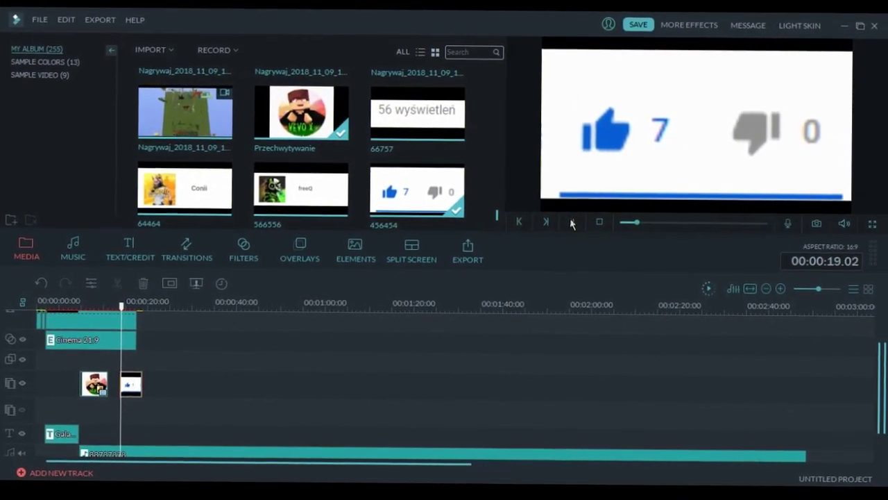
Split the like and dislike clip at 00:00:19.20, delete the remainder and apply the Wham! motion to the short piece.
left_click(572, 223)
right_click(136, 397)
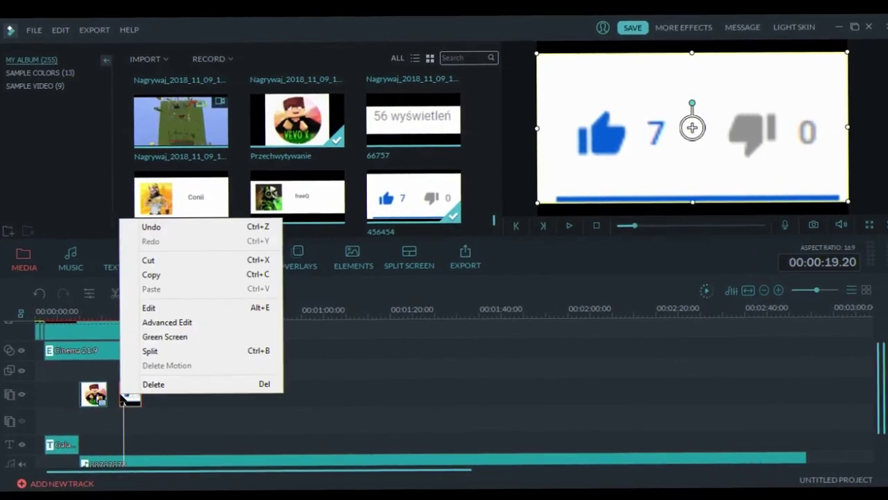
left_click(158, 356)
right_click(142, 397)
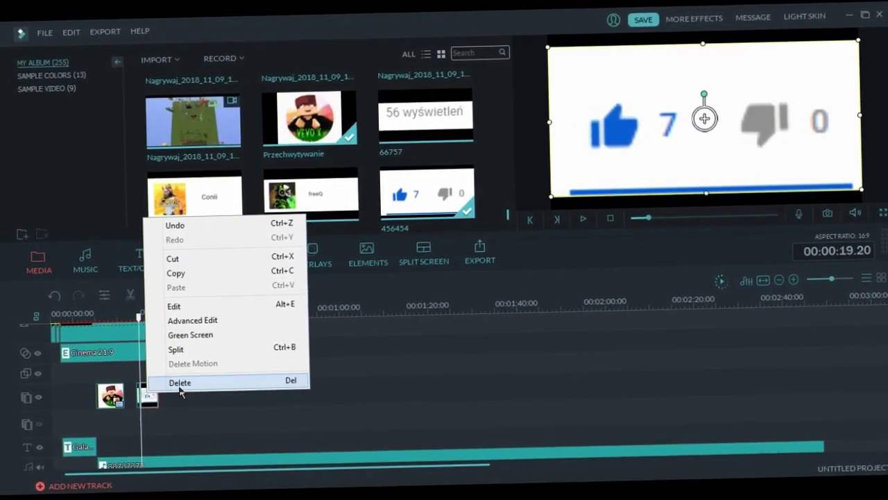
left_click(173, 377)
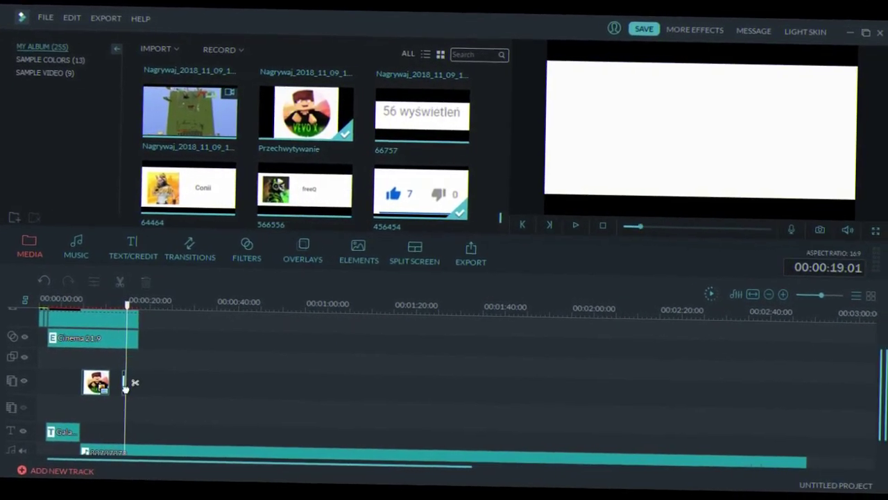
double_click(133, 387)
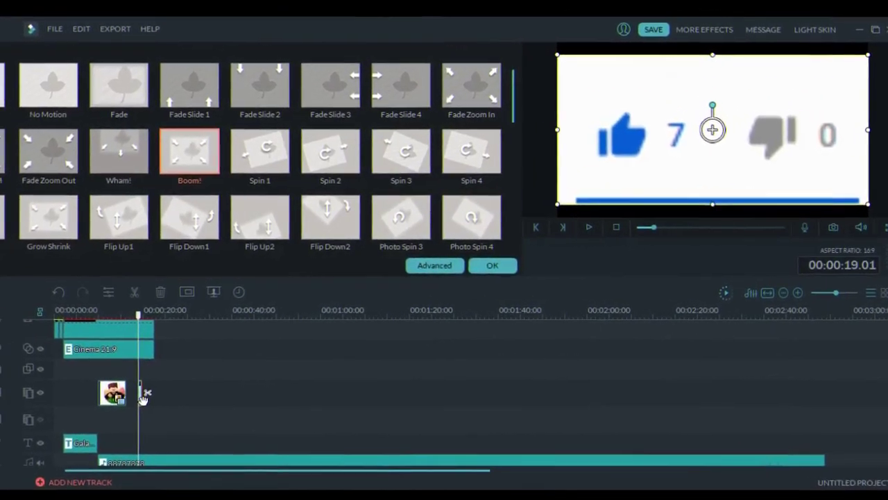
left_click(115, 156)
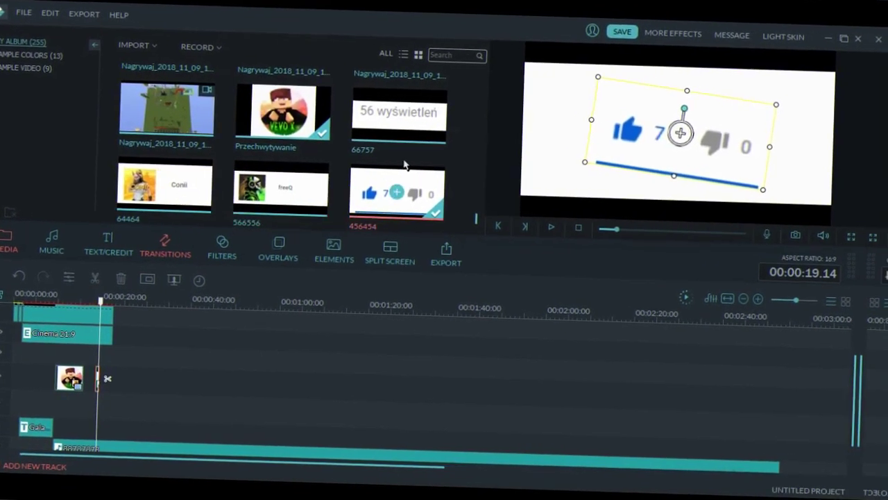
Place view count picture 66757 directly after the like and dislike clip, split it at 00:00:20.06 and delete the remainder.
left_click_drag(420, 125, 136, 399)
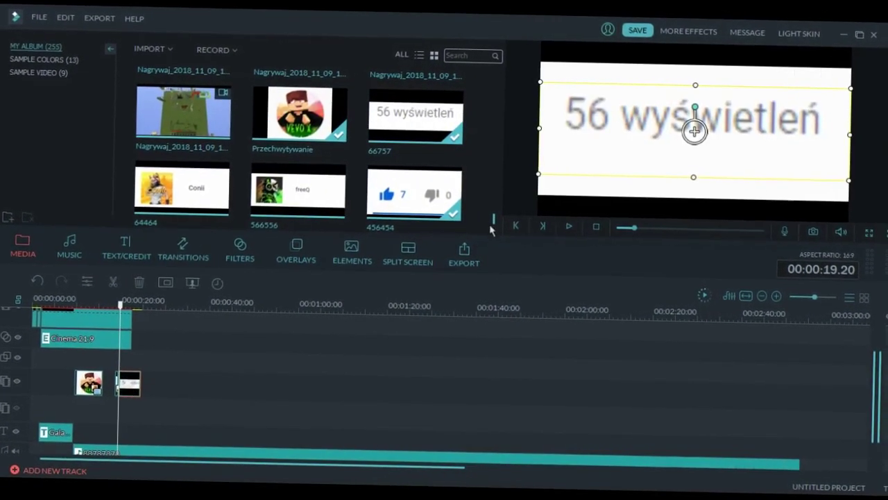
left_click(568, 224)
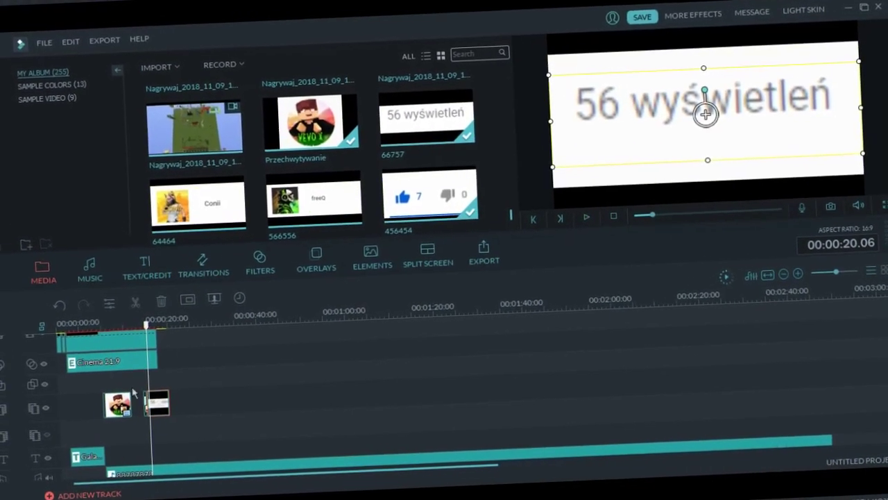
right_click(154, 399)
left_click(155, 340)
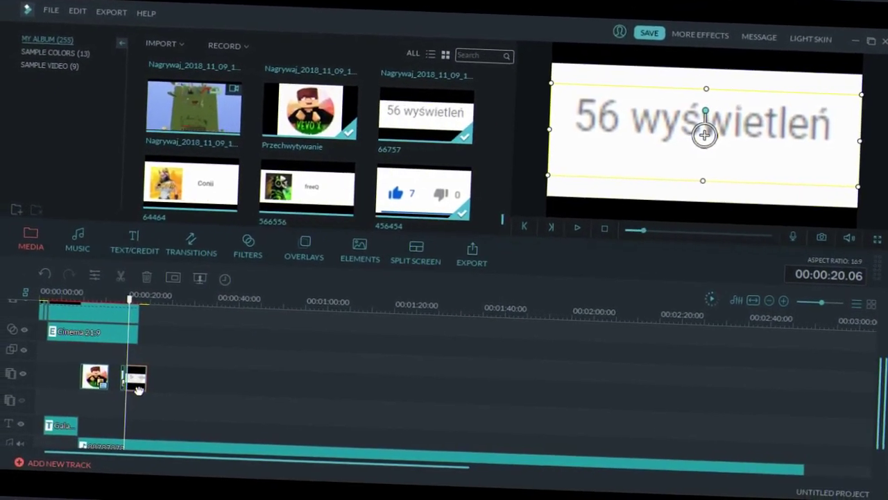
right_click(148, 392)
left_click(177, 373)
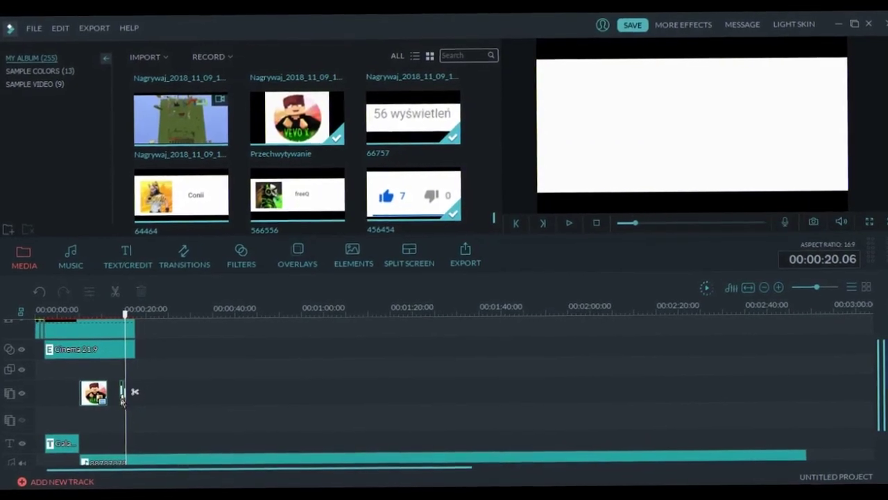
Give the short view count clip the Spin 2 motion and lengthen its duration by several seconds.
double_click(122, 394)
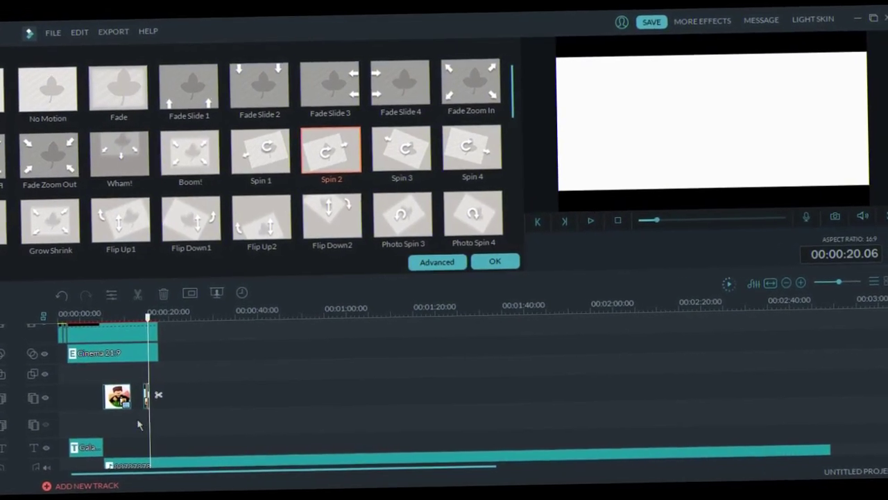
left_click(242, 292)
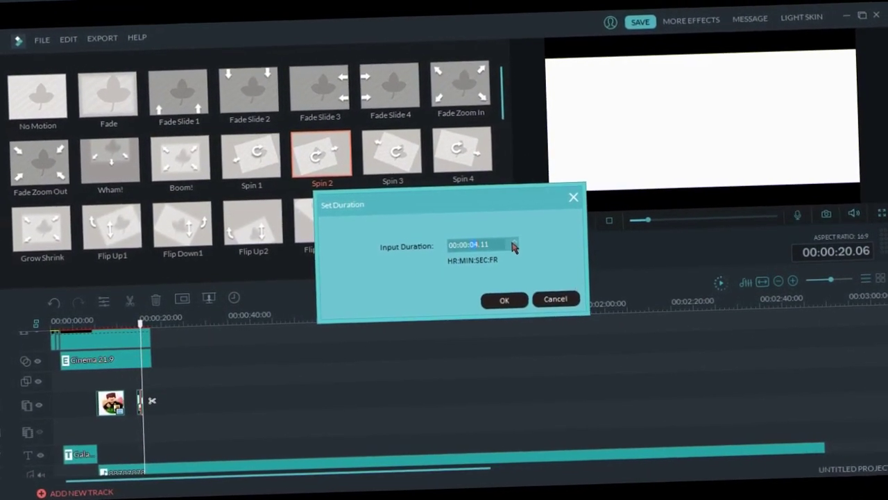
left_click(509, 304)
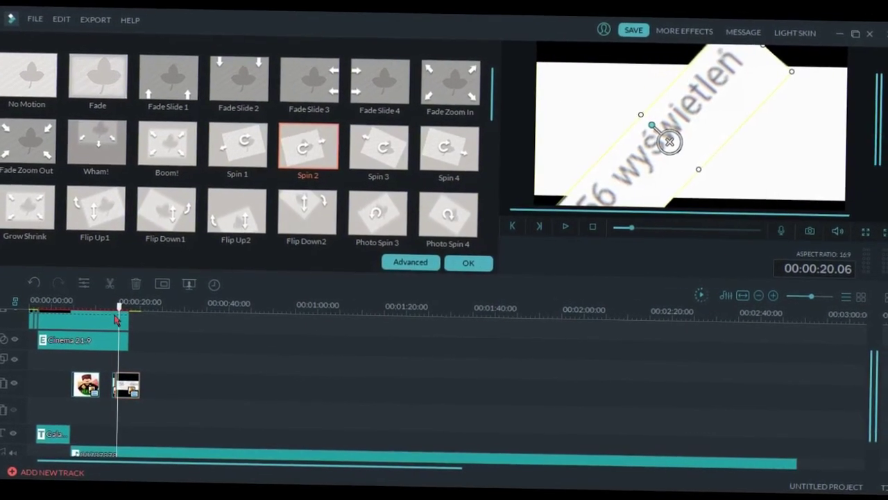
Split the view count clip at 00:00:20.18, delete the remainder and close the motion settings.
left_click_drag(118, 315, 133, 313)
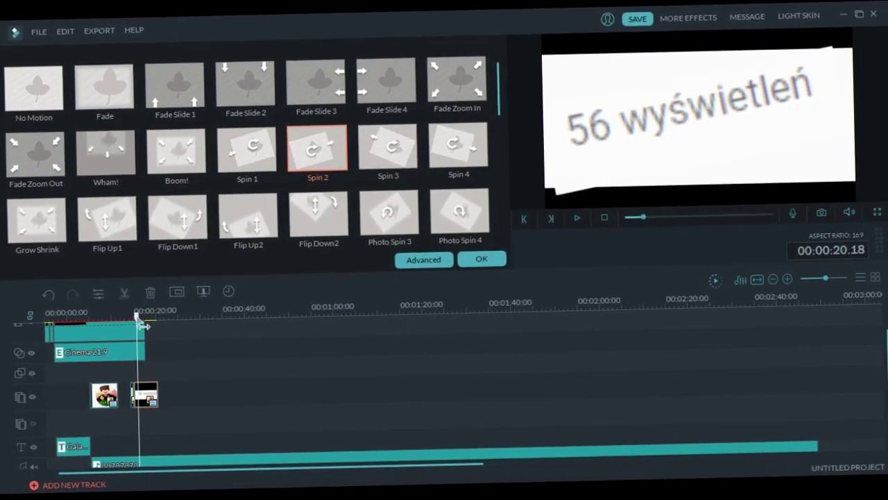
right_click(150, 402)
left_click(180, 352)
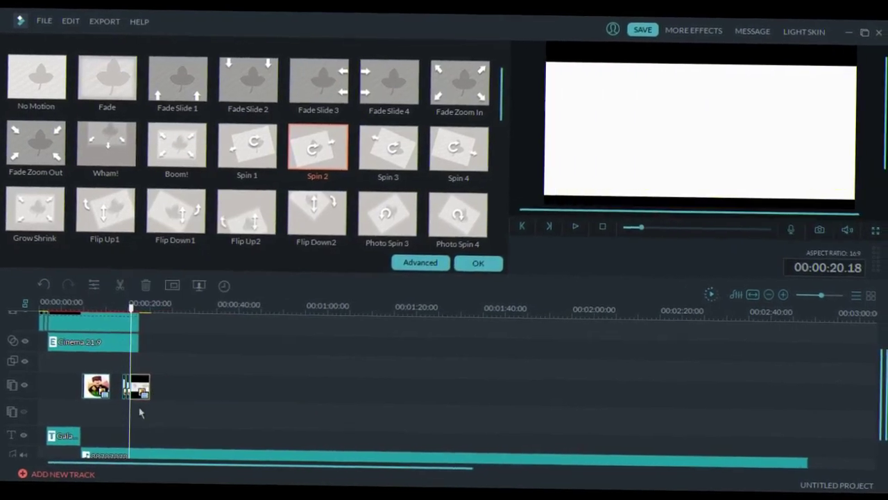
right_click(149, 393)
left_click(180, 384)
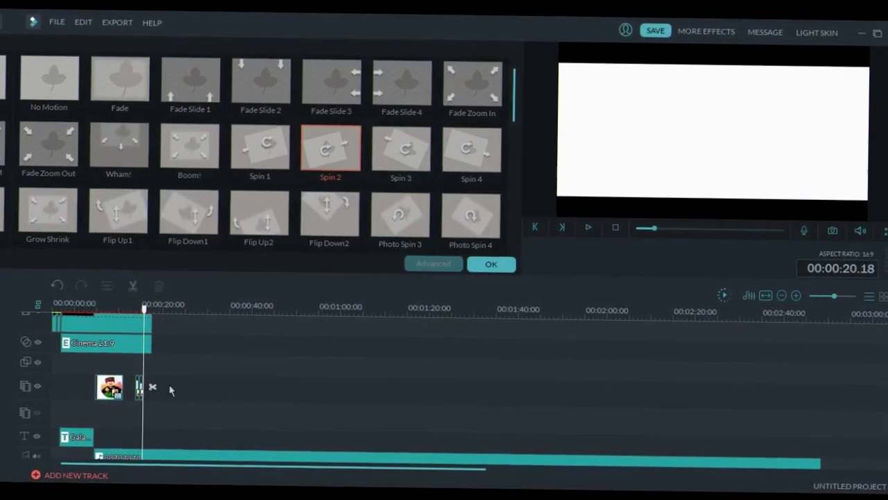
left_click(467, 264)
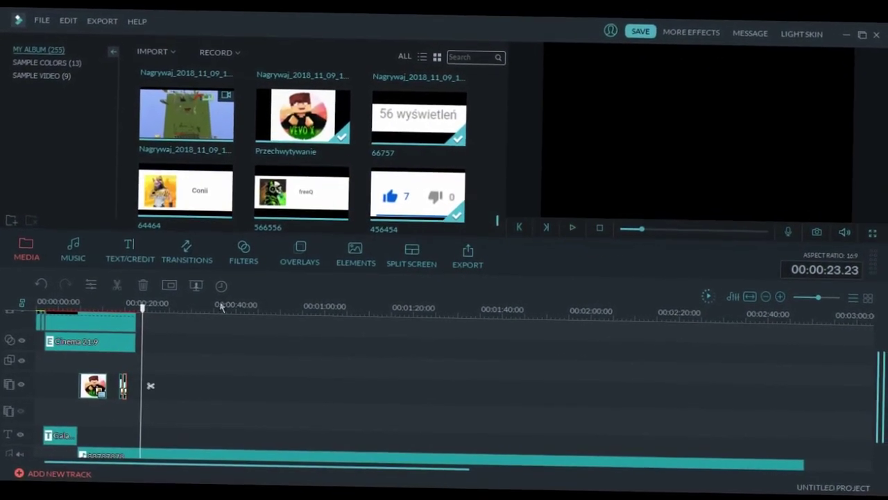
Extend the white background and the Cinema 21:9 overlay to about 34 seconds on the timeline.
left_click_drag(149, 319, 201, 318)
left_click_drag(122, 347, 208, 329)
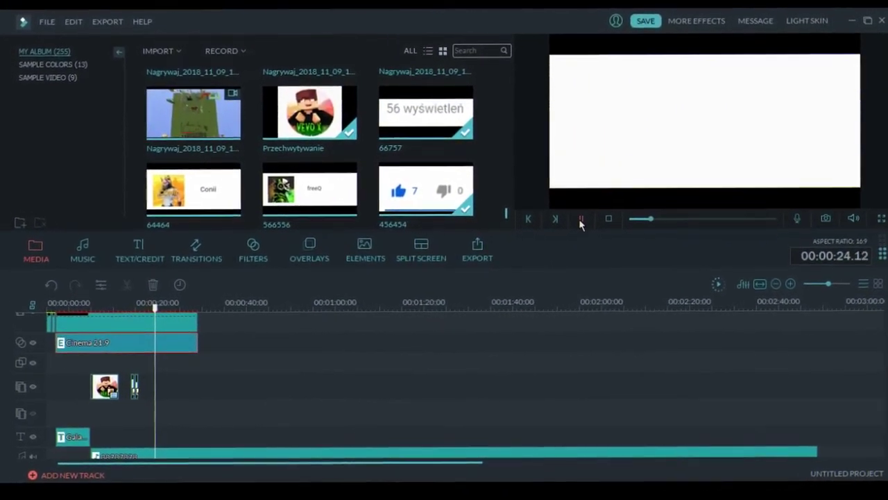
Place picture 64464 on the overlay track at 00:00:24.15, split it at 00:00:25.15 and delete the remainder.
mouse_move(215, 210)
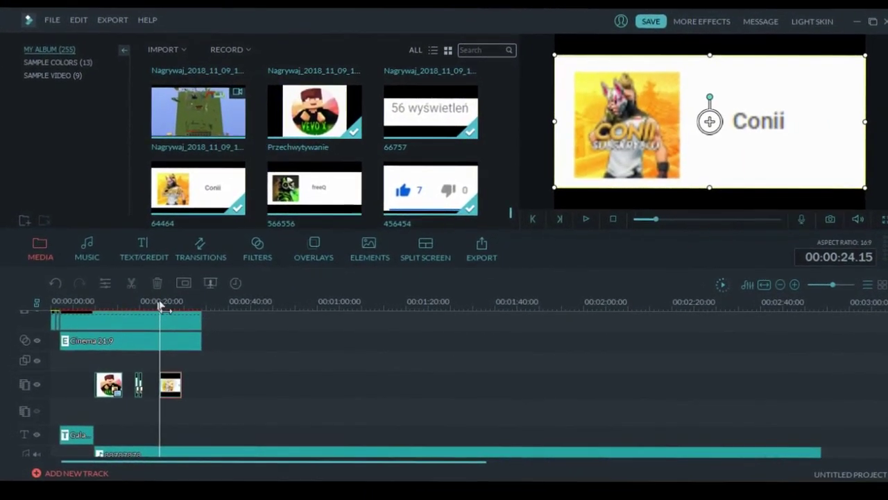
left_click_drag(157, 313, 157, 313)
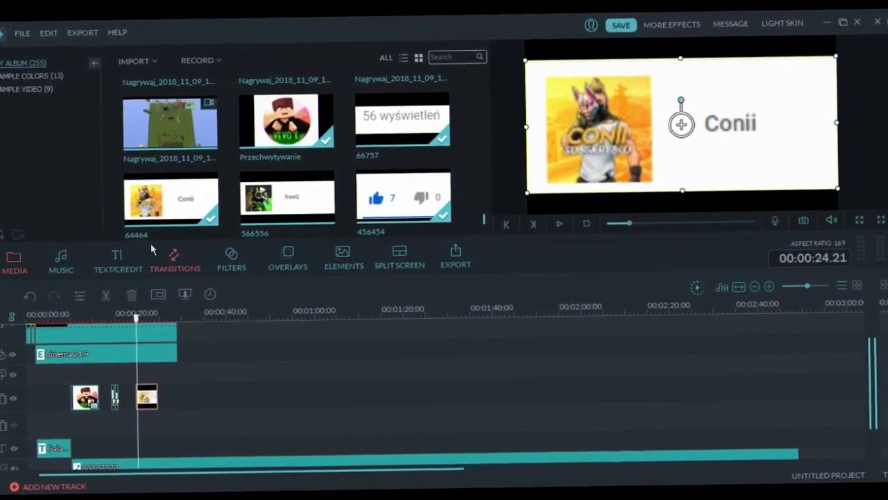
right_click(141, 362)
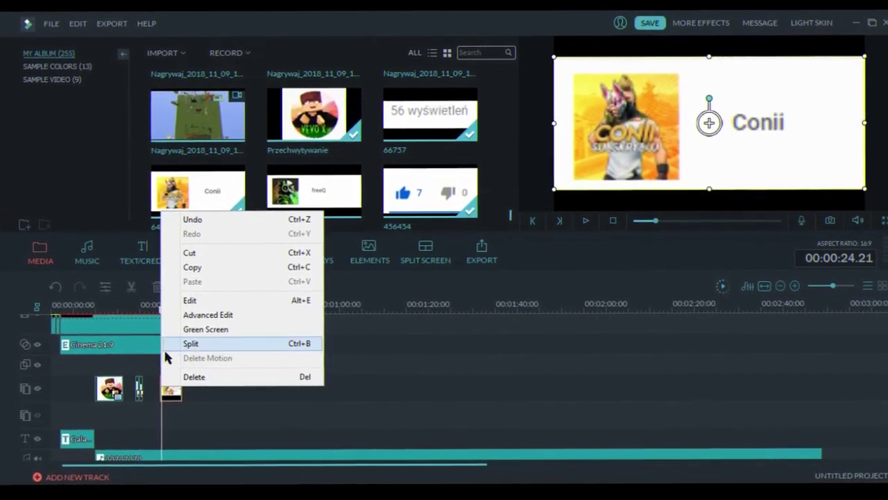
left_click(233, 434)
left_click_drag(163, 312, 166, 314)
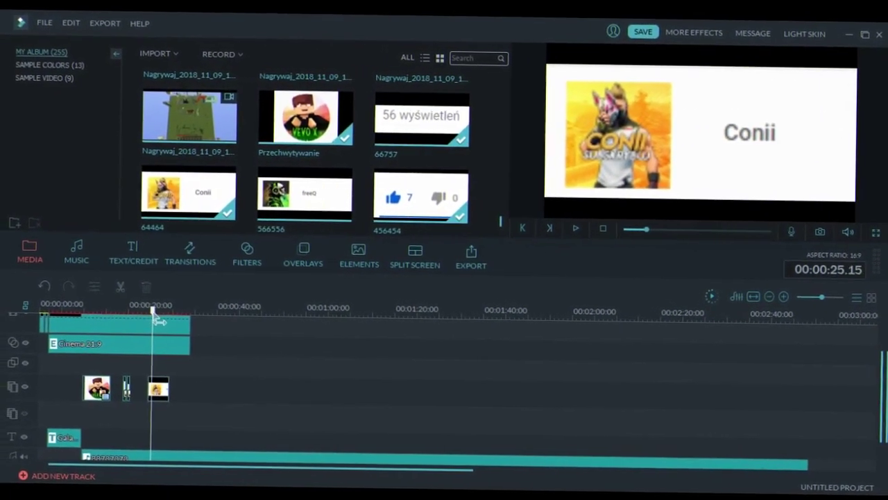
right_click(176, 399)
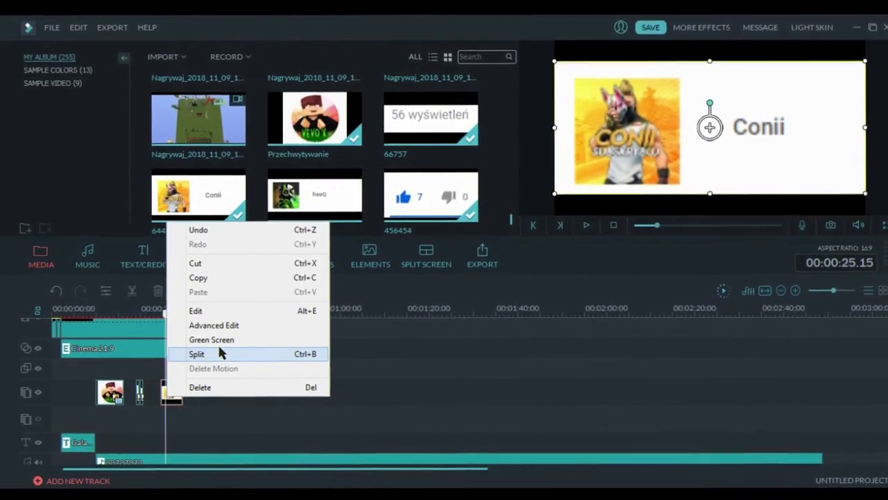
left_click(221, 354)
right_click(178, 399)
left_click(180, 382)
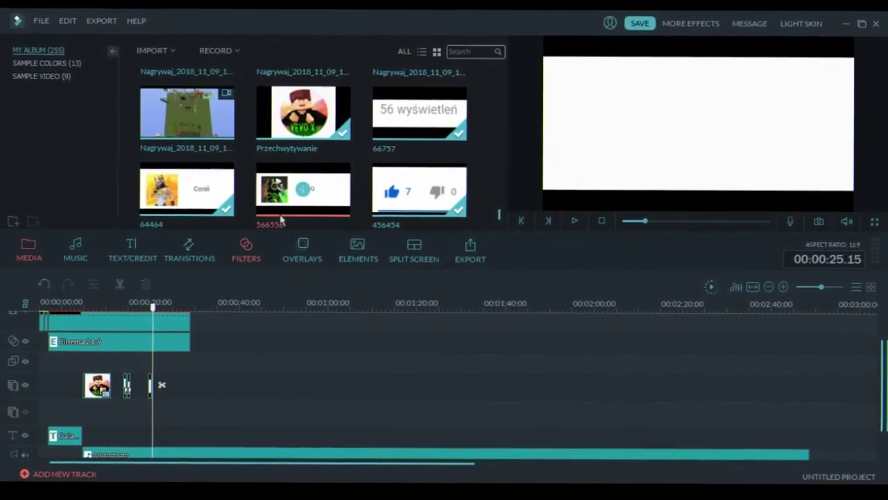
Place picture 566556 directly after the 64464 clip, split it at 00:00:26.15 and delete the remainder.
left_click_drag(163, 401, 164, 401)
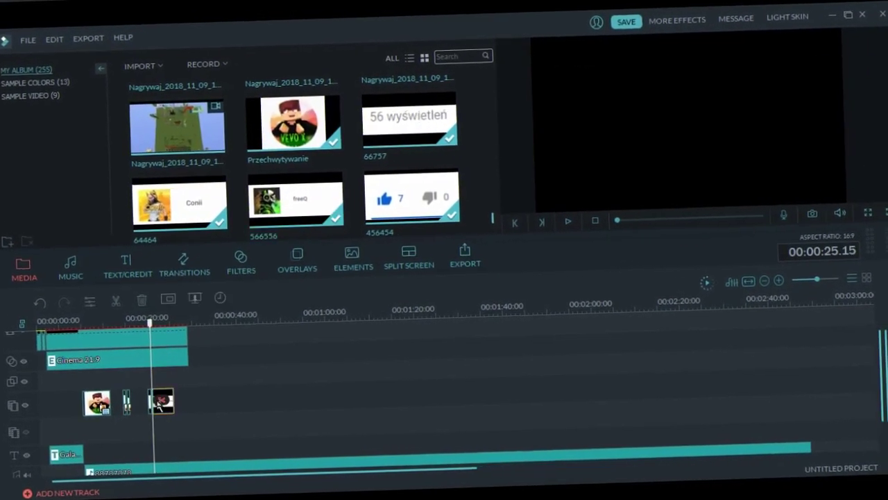
left_click_drag(155, 322, 161, 324)
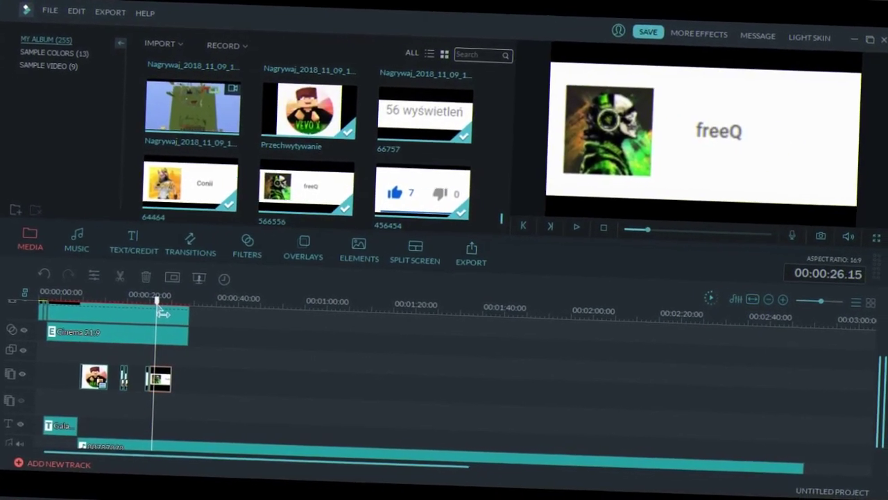
left_click(165, 380)
right_click(165, 381)
left_click(195, 363)
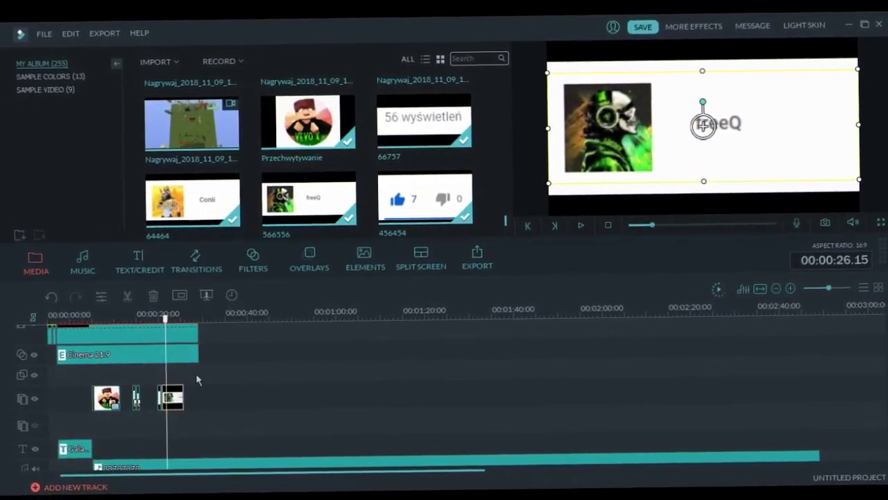
right_click(180, 396)
left_click(197, 389)
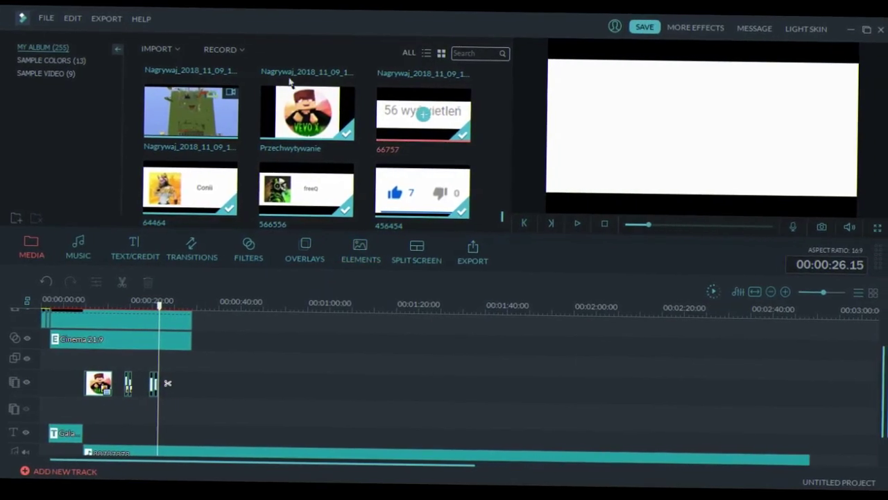
Try importing pictures 456454, 66757 and 566556 from the Obrazy folder one after another.
left_click(175, 51)
left_click(189, 66)
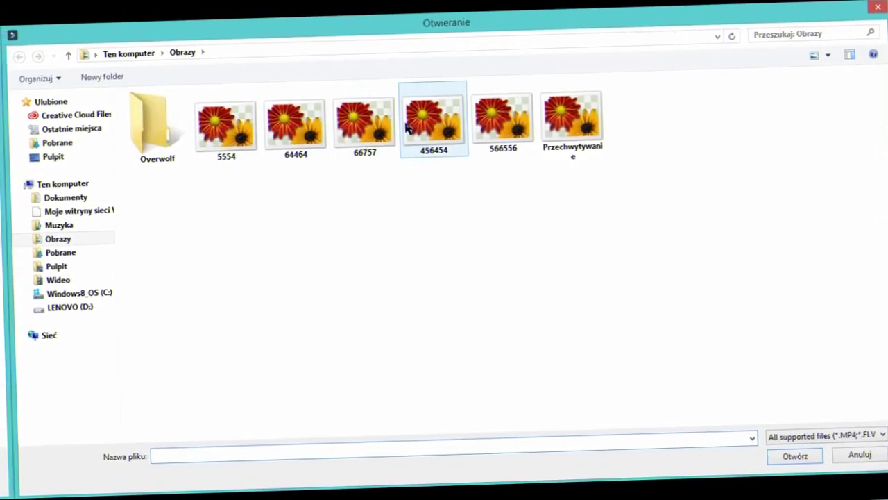
left_click(347, 119)
left_click(417, 119)
left_click(781, 474)
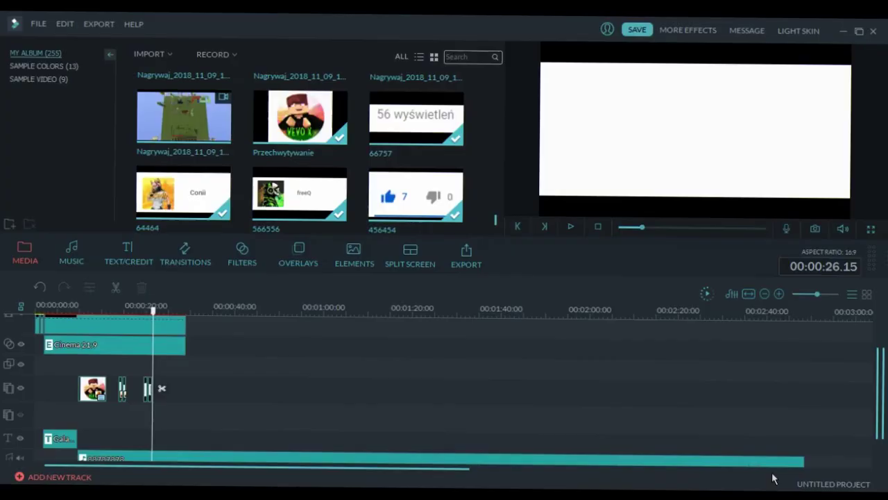
left_click(173, 52)
left_click(185, 66)
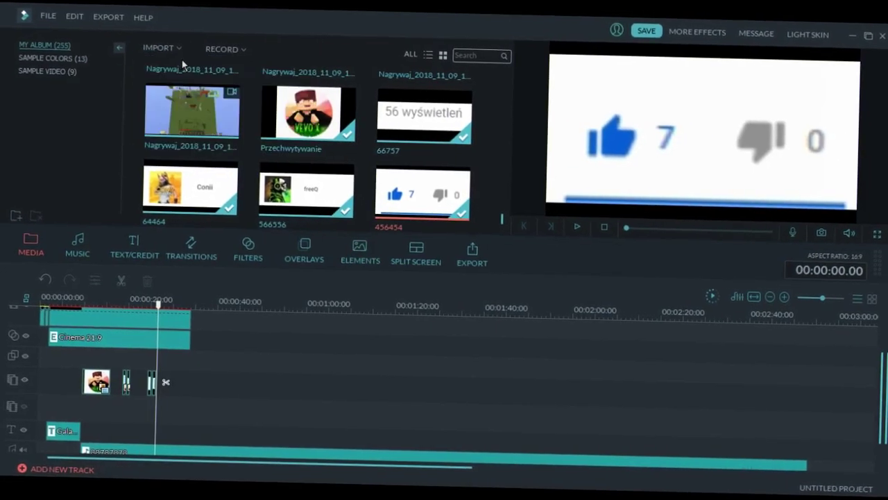
left_click(417, 133)
left_click(370, 129)
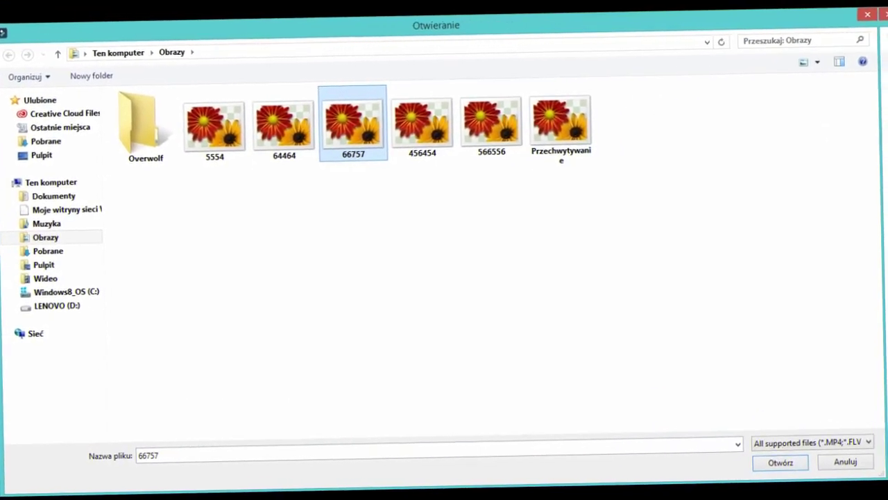
left_click(795, 453)
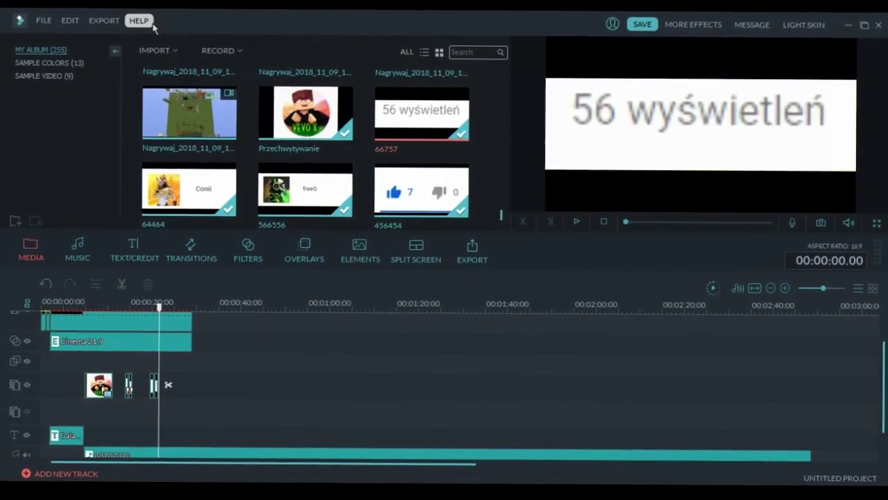
left_click(159, 48)
left_click(179, 65)
left_click(515, 120)
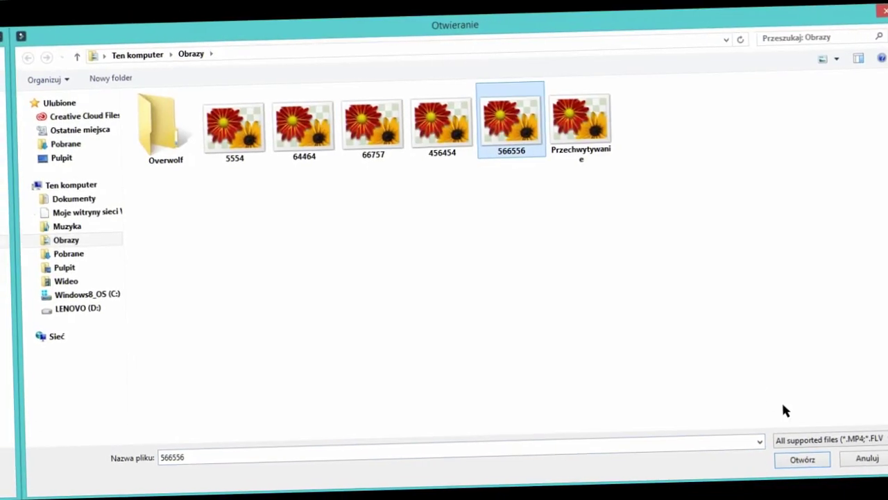
left_click(791, 462)
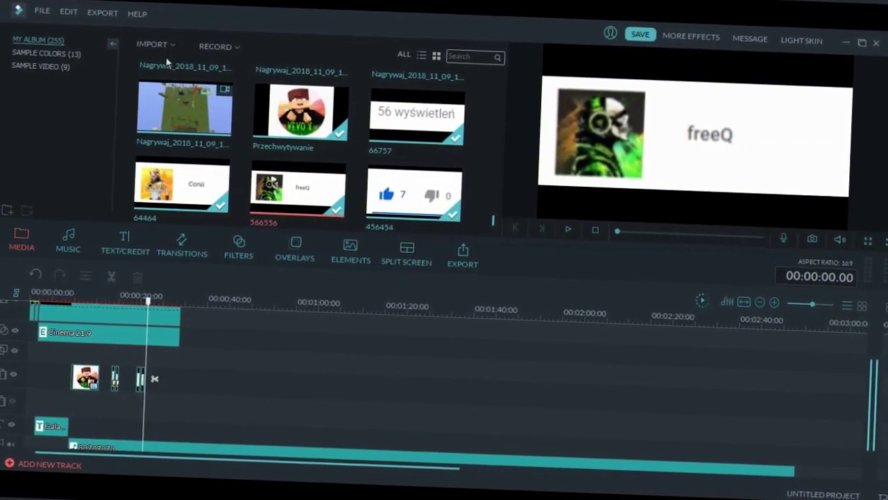
Import picture 5554 from the Obrazy folder into the media library.
left_click(152, 48)
left_click(177, 65)
left_click(222, 118)
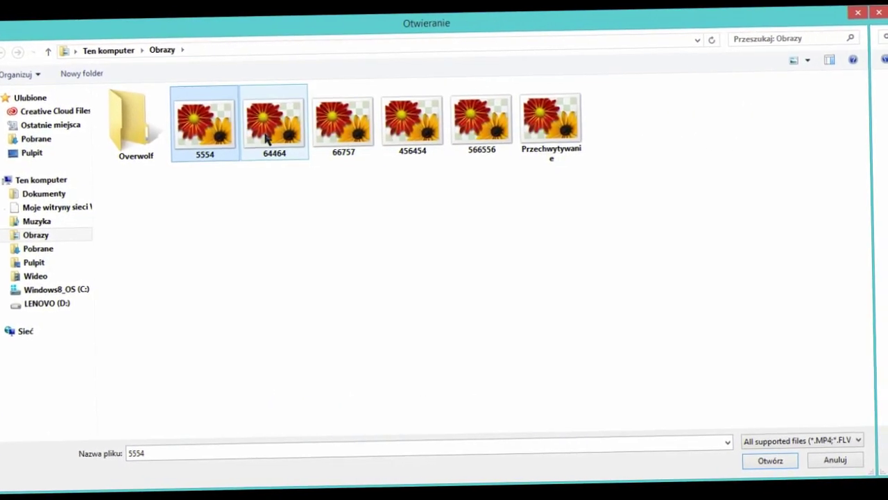
left_click(776, 461)
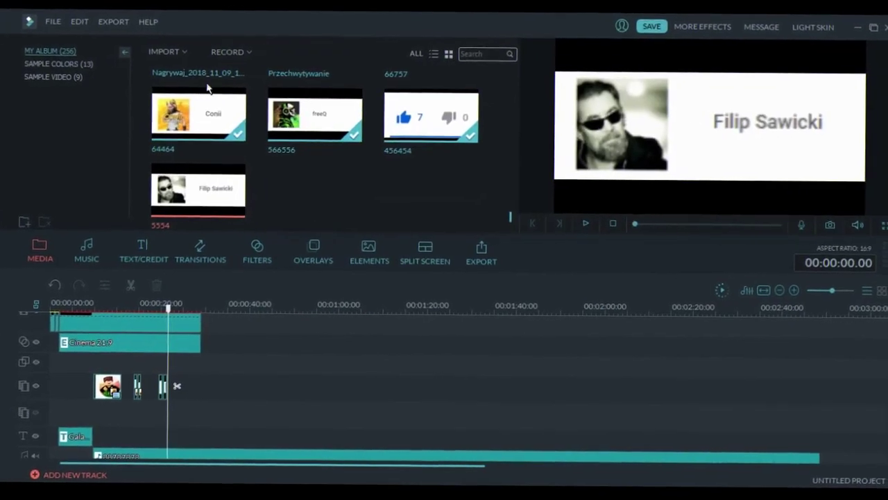
Place picture 5554 directly after the 566556 clip, split it at 00:00:27.12 and delete the remainder.
left_click_drag(181, 355, 169, 402)
left_click(573, 230)
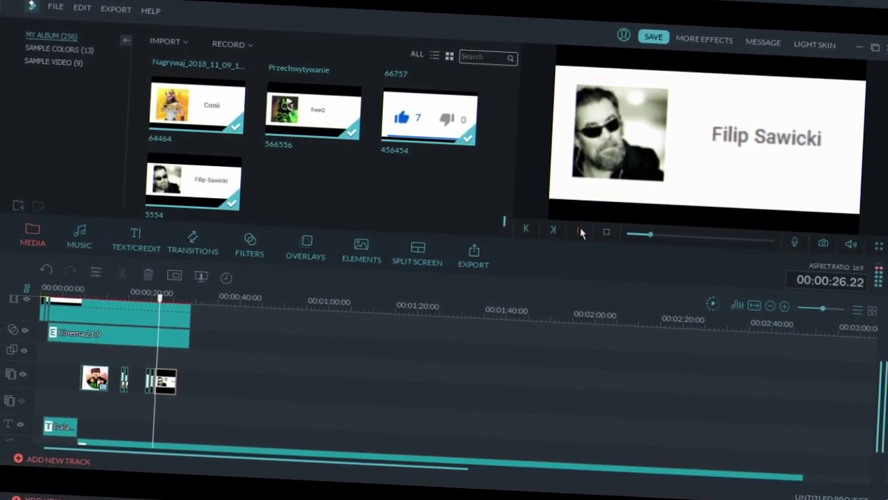
left_click(572, 230)
right_click(181, 410)
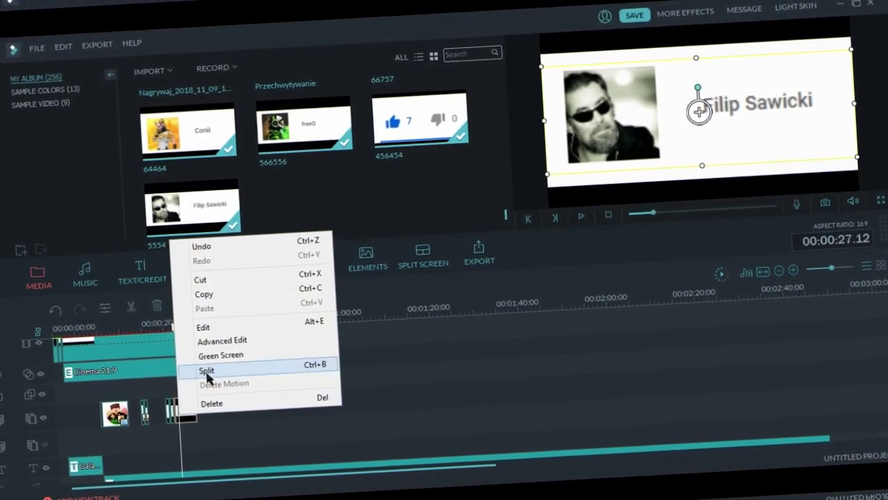
left_click(206, 376)
right_click(184, 408)
left_click(162, 394)
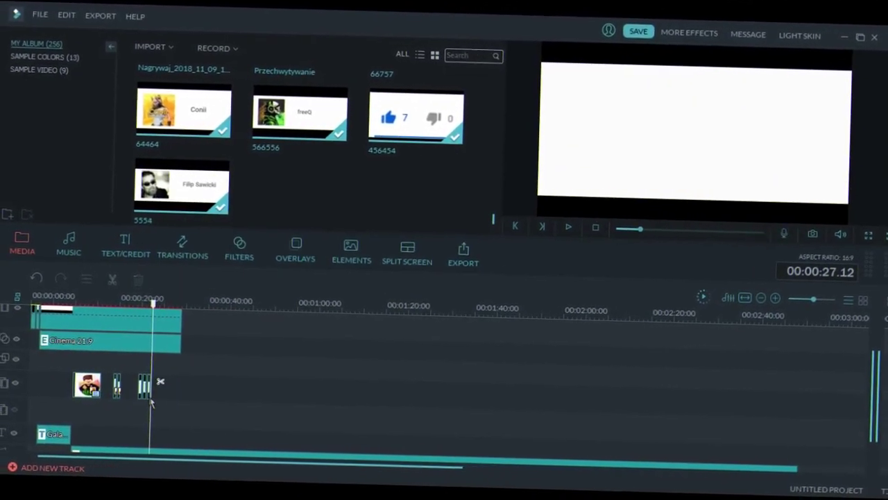
Apply a motion preset to the short 64464 clip, close its motion settings and play it back.
double_click(136, 395)
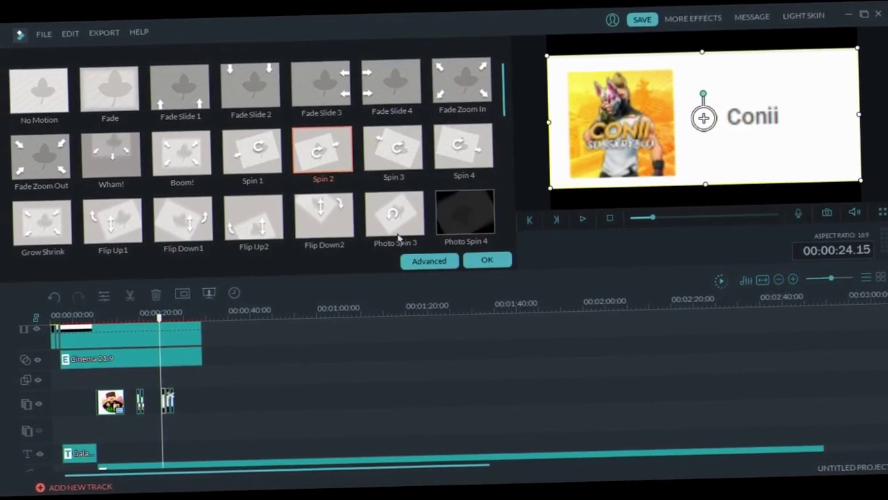
left_click(310, 217)
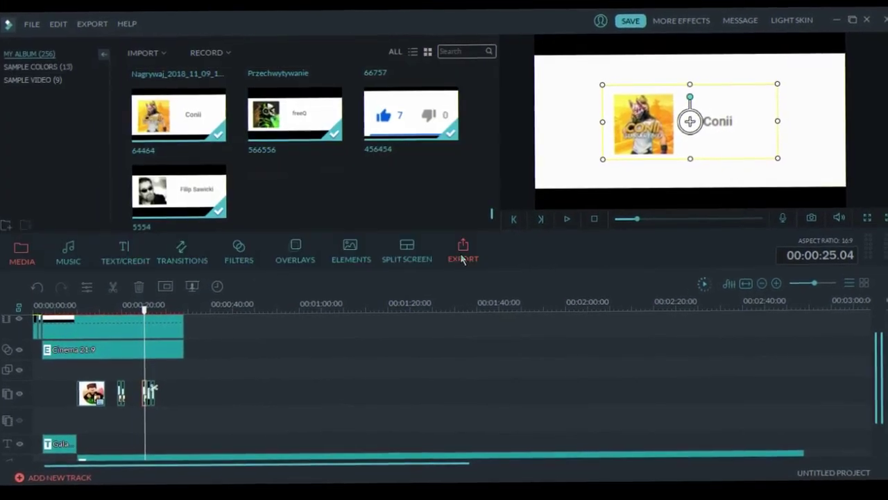
left_click(567, 220)
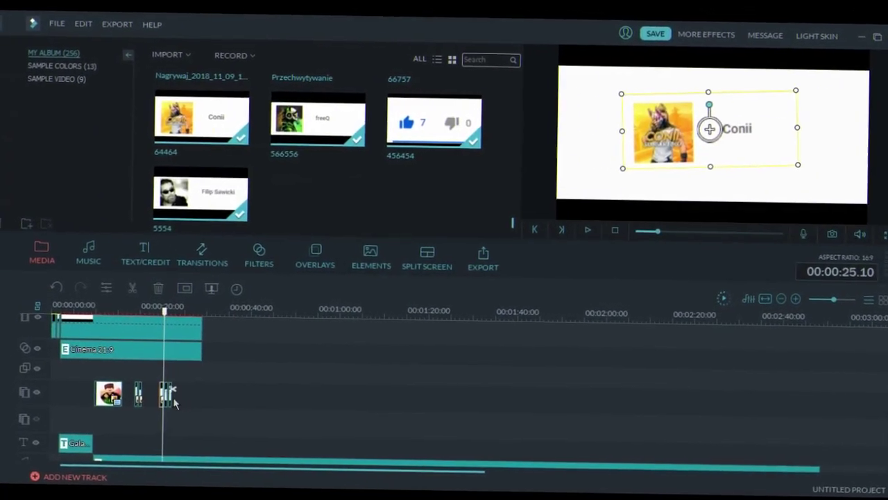
Give the short 566556 clip the Spin 4 motion and play it back.
left_click(154, 409)
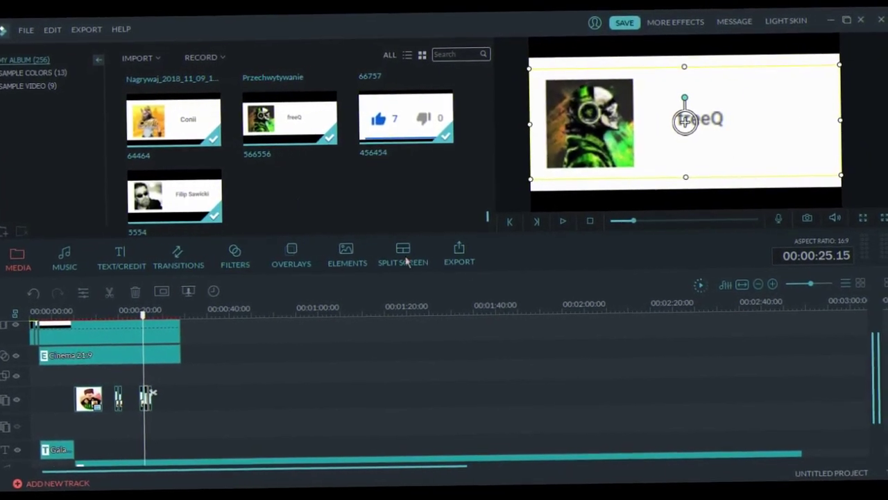
double_click(162, 395)
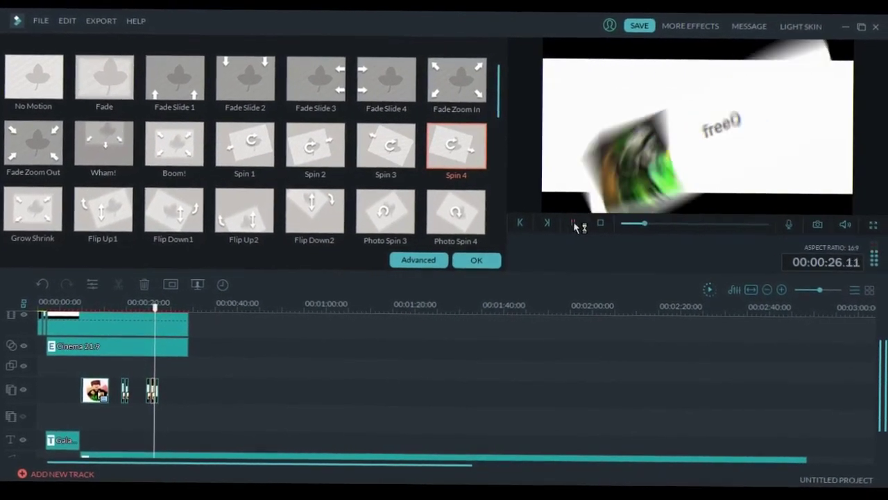
left_click(573, 222)
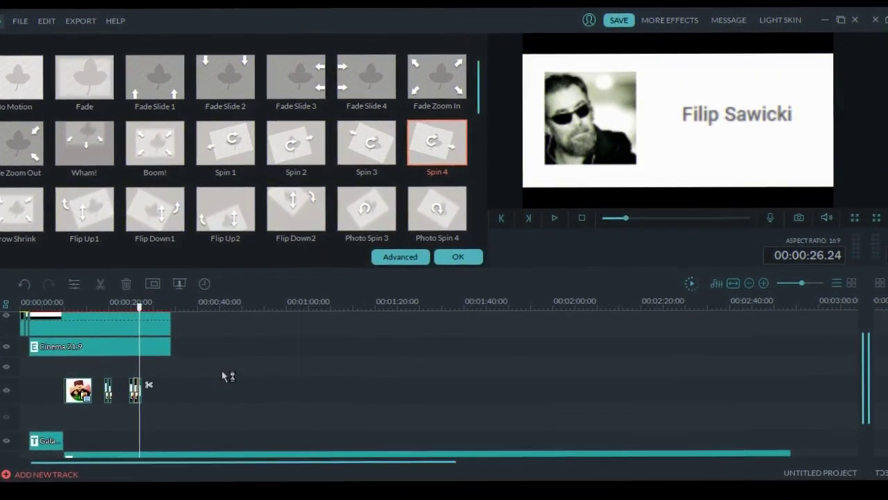
Give the short 5554 clip the Flip Up2 motion and play it back.
left_click(142, 392)
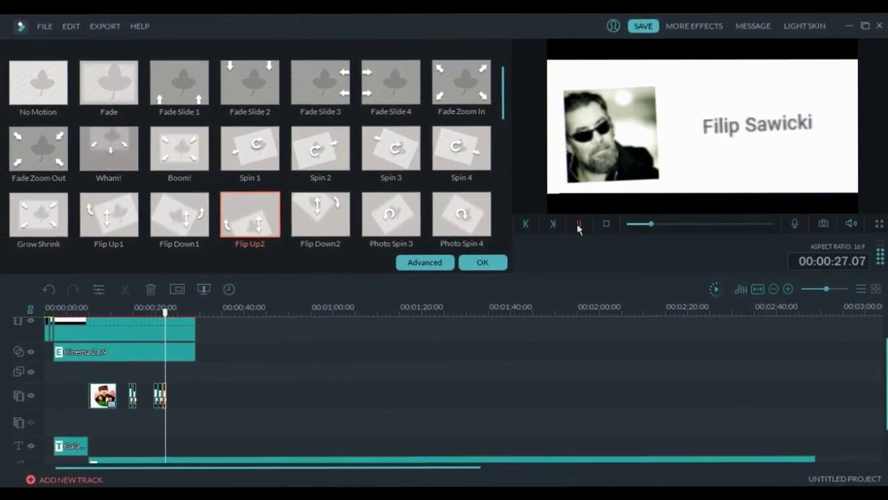
left_click(571, 230)
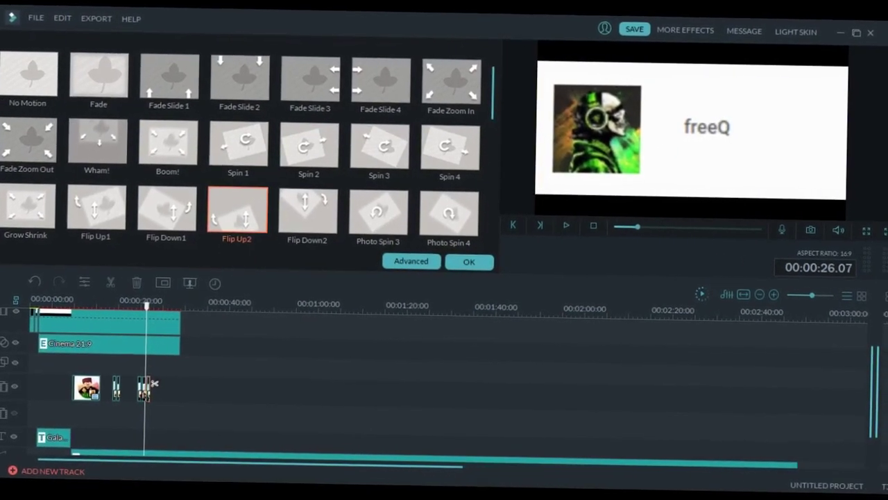
left_click(694, 126)
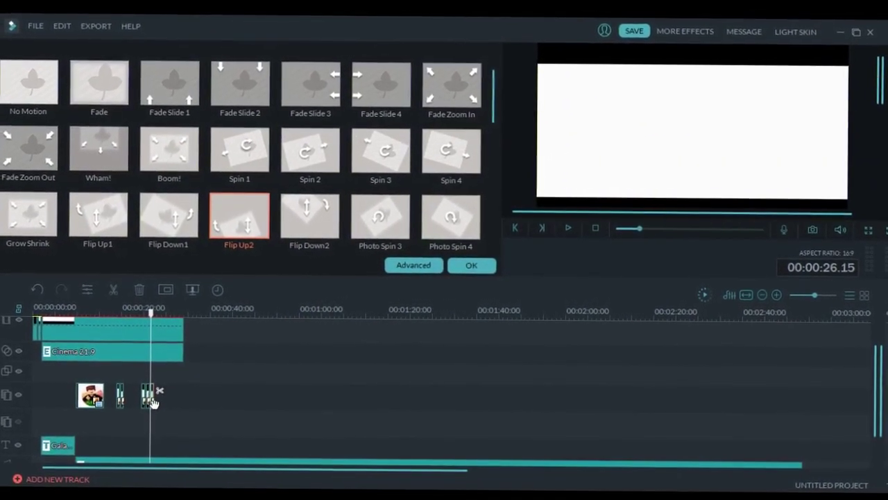
Play back the 5554 clip and the white section after it to check the motion, ending at 00:00:32.16.
left_click(575, 226)
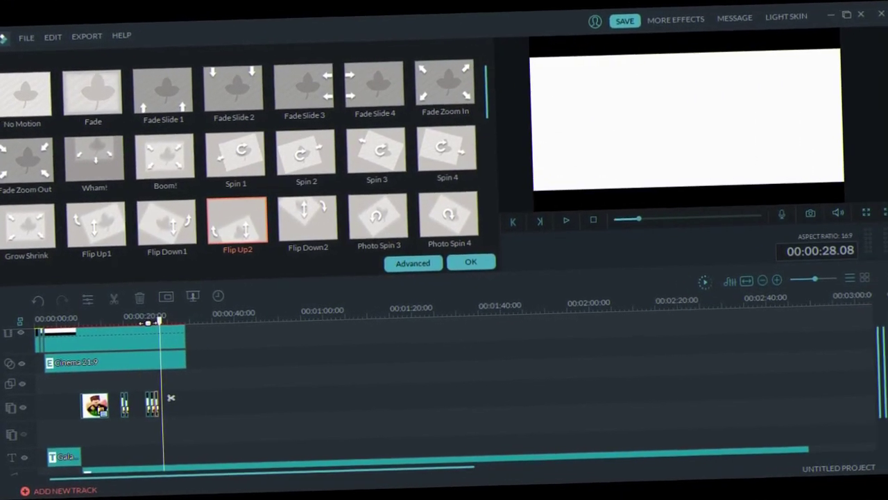
left_click_drag(155, 306, 148, 306)
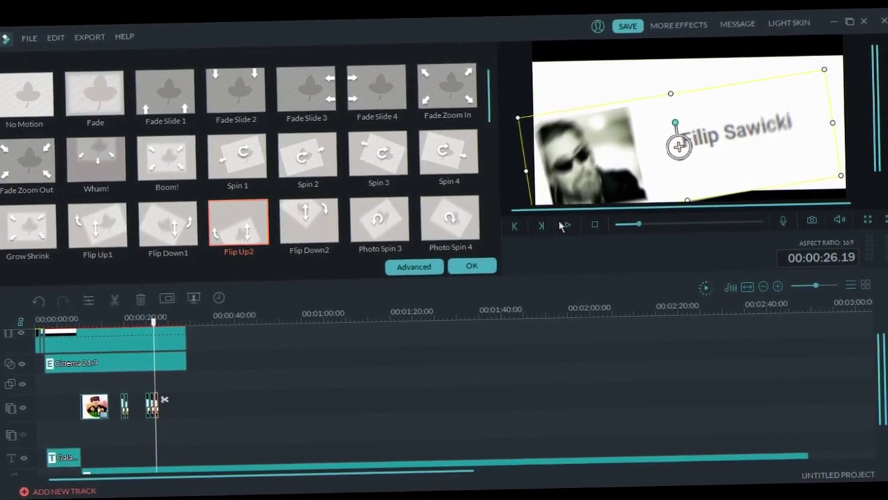
left_click(579, 215)
left_click(580, 214)
left_click_drag(534, 184, 635, 137)
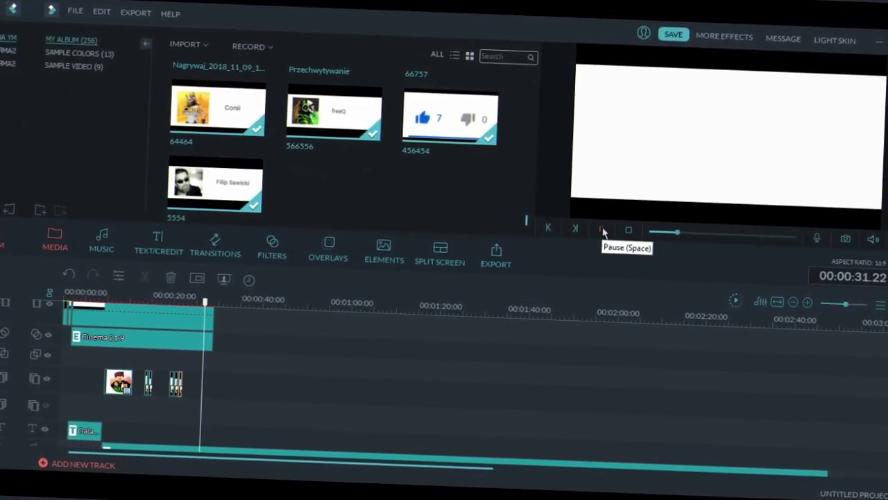
left_click(595, 229)
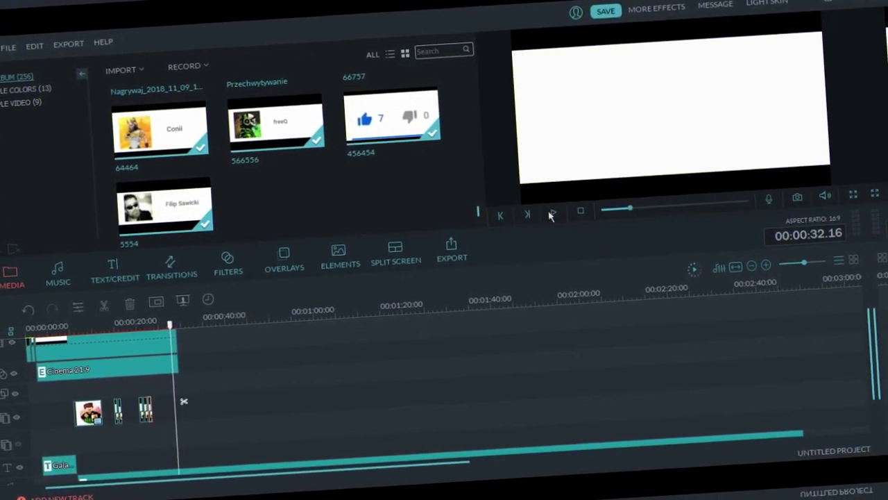
Split the 88787878 and Sarius - Wiking music at 00:00:33.04 and move the remaining 88787878 piece well away from the edited part.
left_click(567, 222)
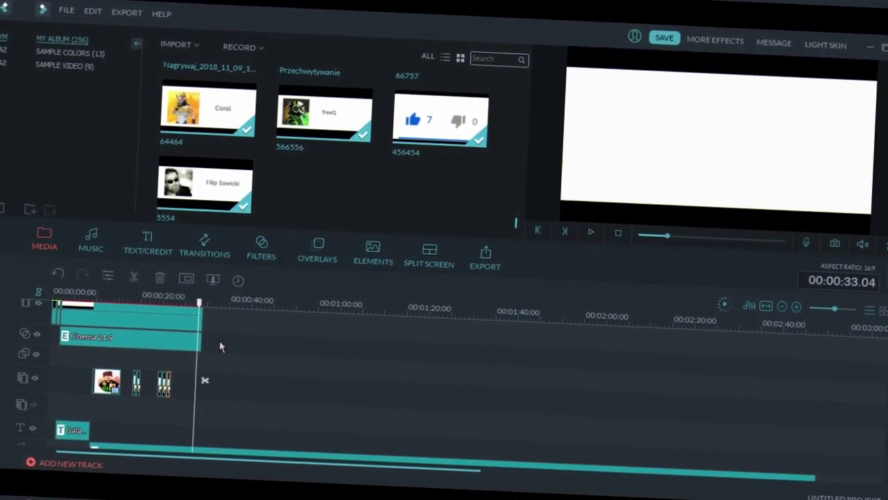
scroll(204, 381, "down", 3)
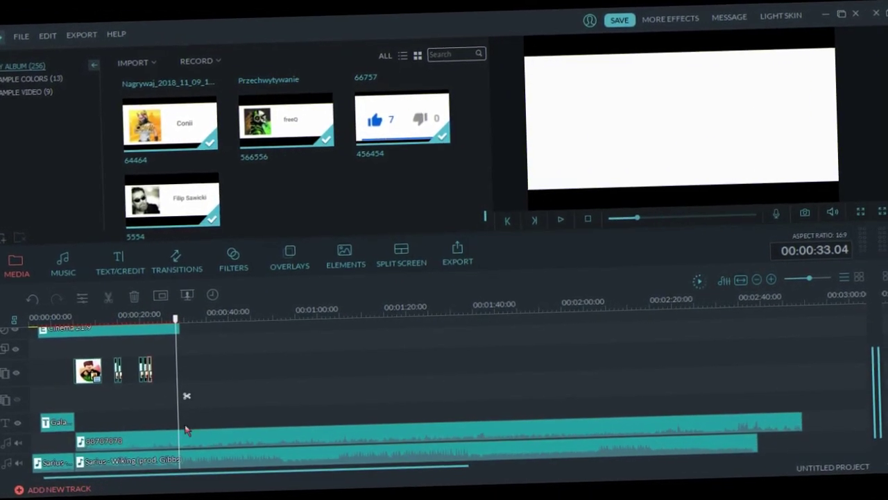
right_click(187, 399)
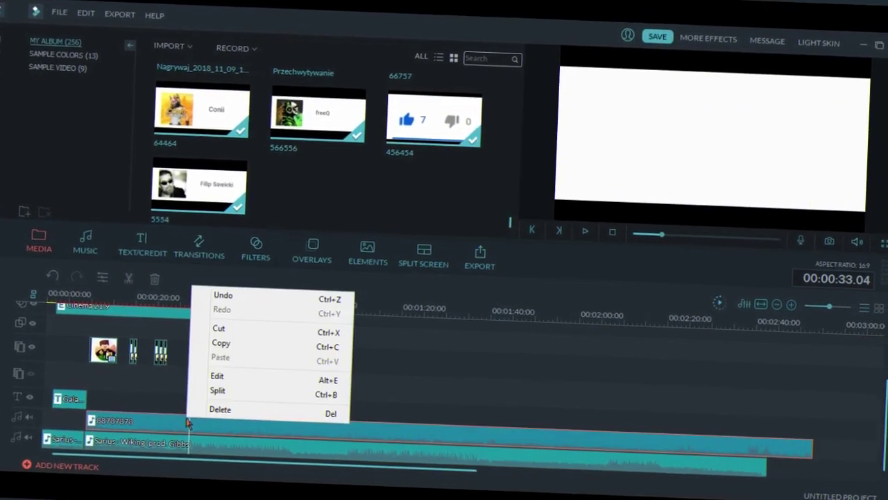
left_click(203, 387)
right_click(186, 439)
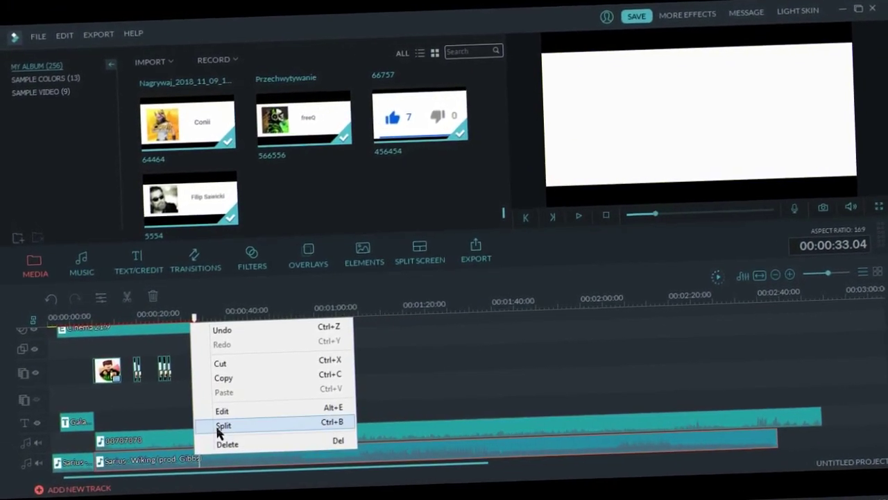
left_click(206, 412)
left_click_drag(463, 421, 433, 430)
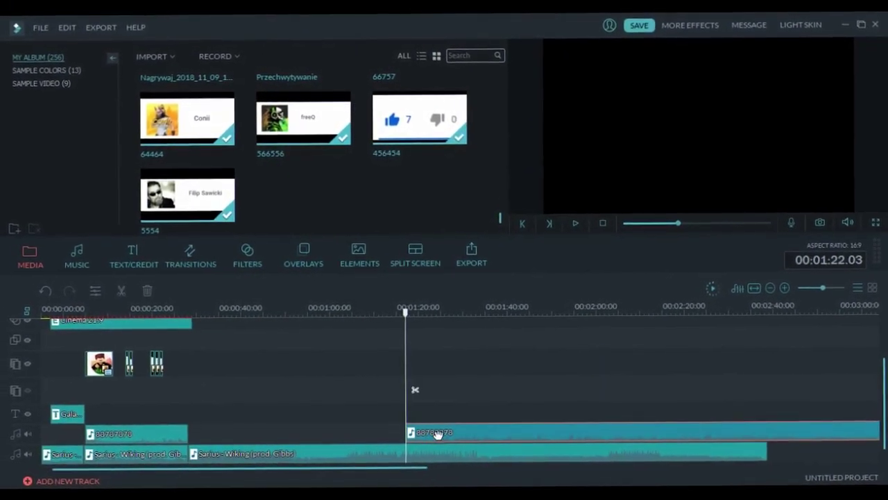
Place the 777 video from the media library directly after the White clip and play its beginning.
scroll(303, 403, "up", 2)
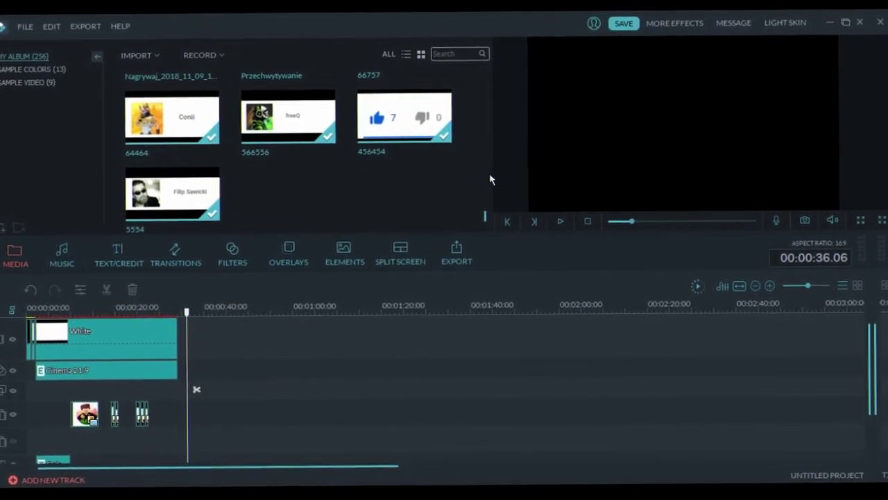
scroll(506, 175, "up", 3)
scroll(505, 179, "up", 3)
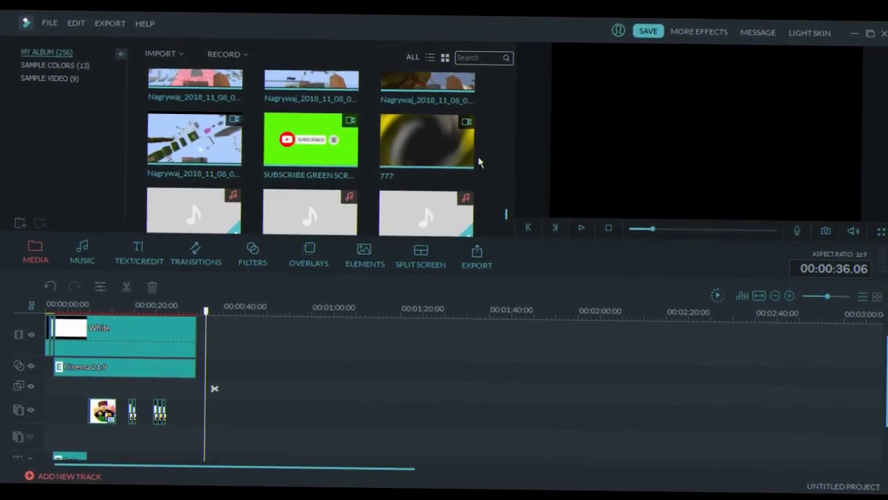
left_click_drag(450, 156, 214, 343)
left_click(578, 216)
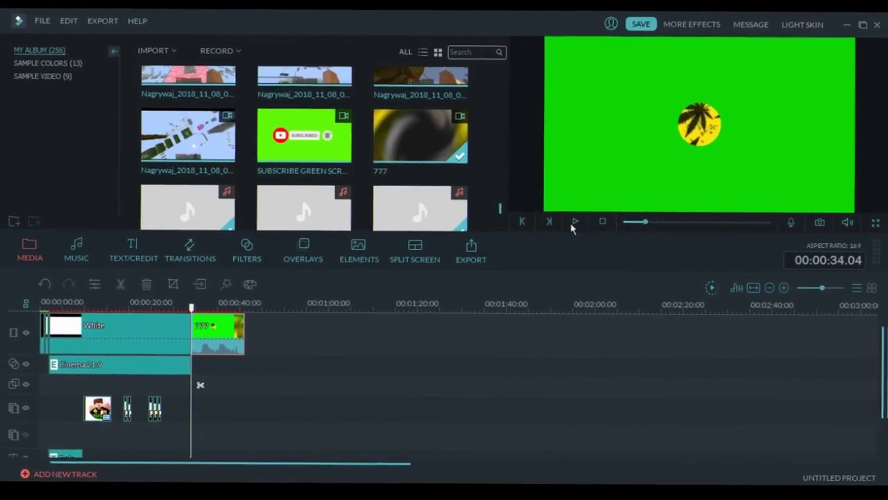
left_click(563, 222)
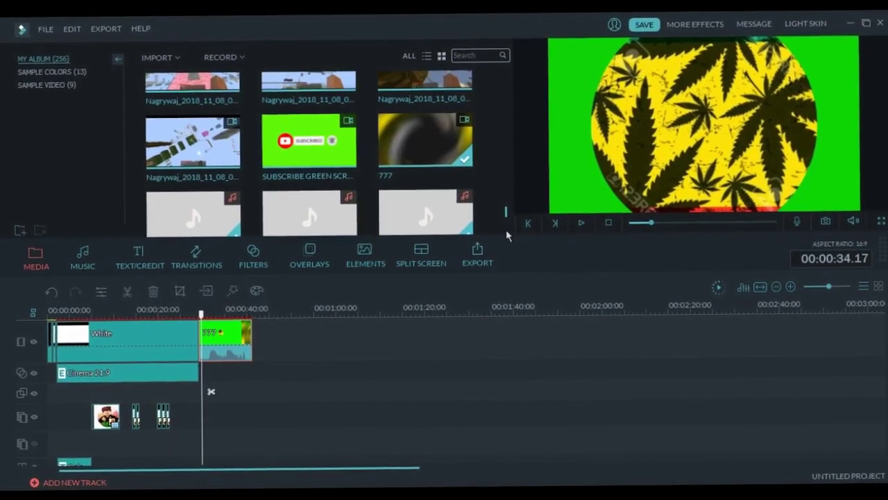
Play a little more of the 777 clip and set its audio volume to 94.
scroll(512, 223, "down", 5)
scroll(510, 231, "down", 3)
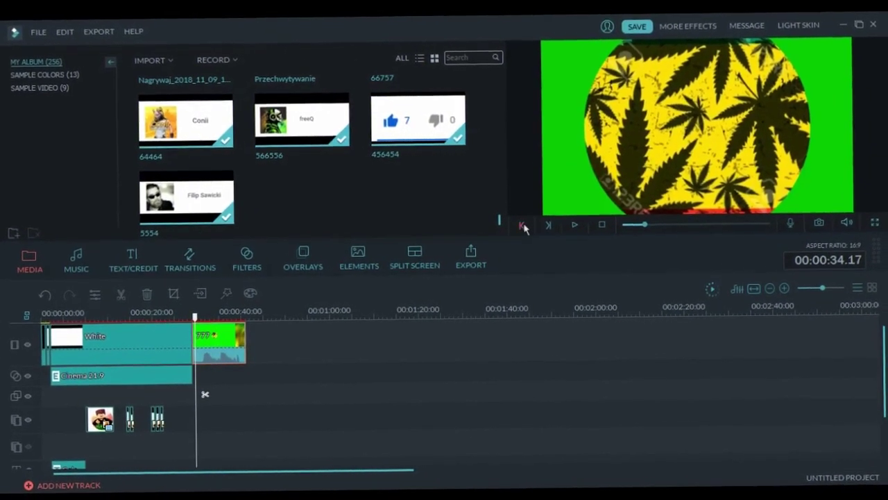
left_click(574, 221)
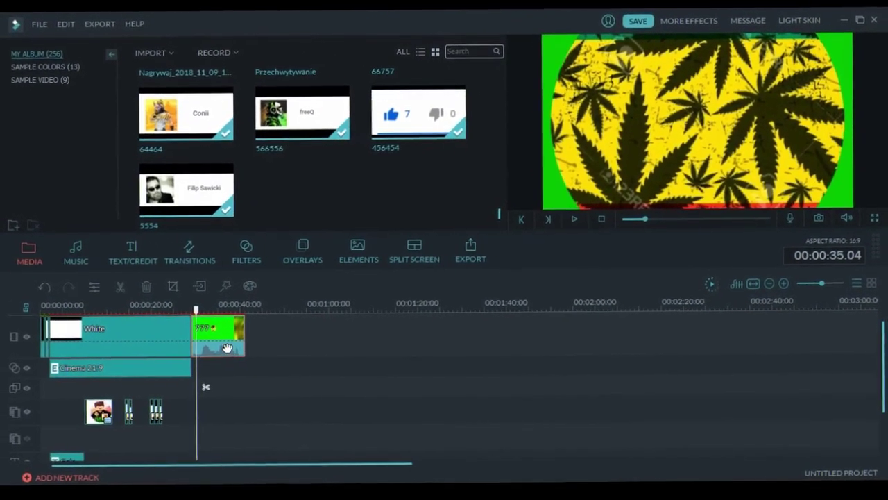
double_click(220, 344)
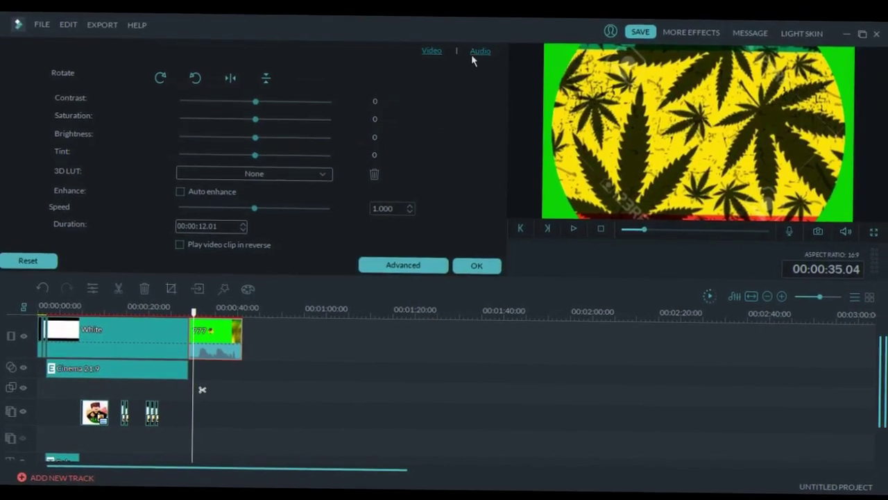
left_click(480, 50)
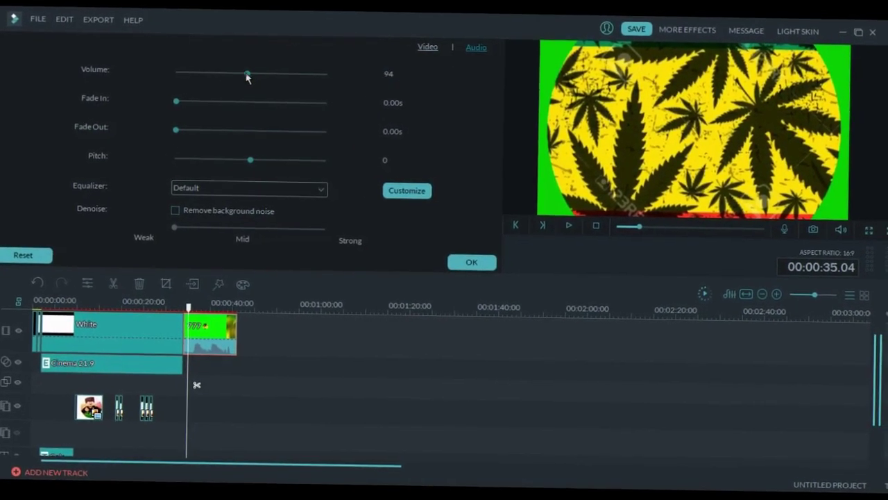
left_click(471, 262)
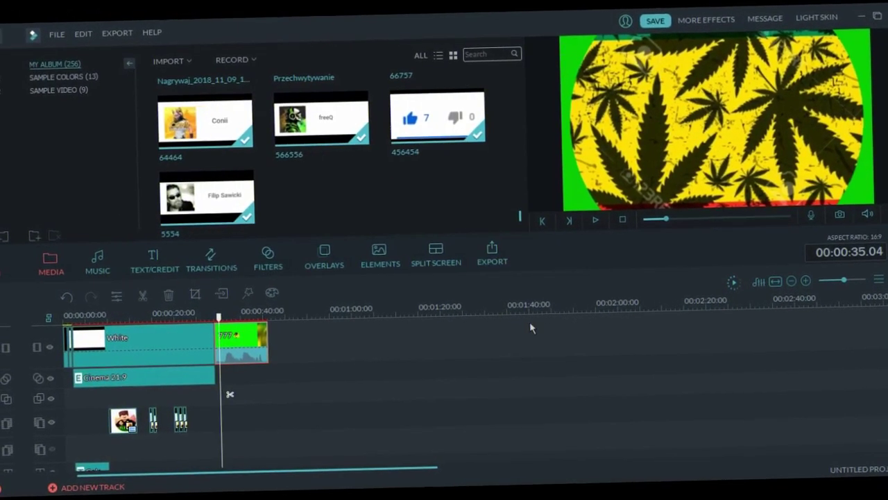
Move the last Sarius - Wiking piece up against the preceding one and set its volume to 98.
left_click_drag(874, 390, 864, 440)
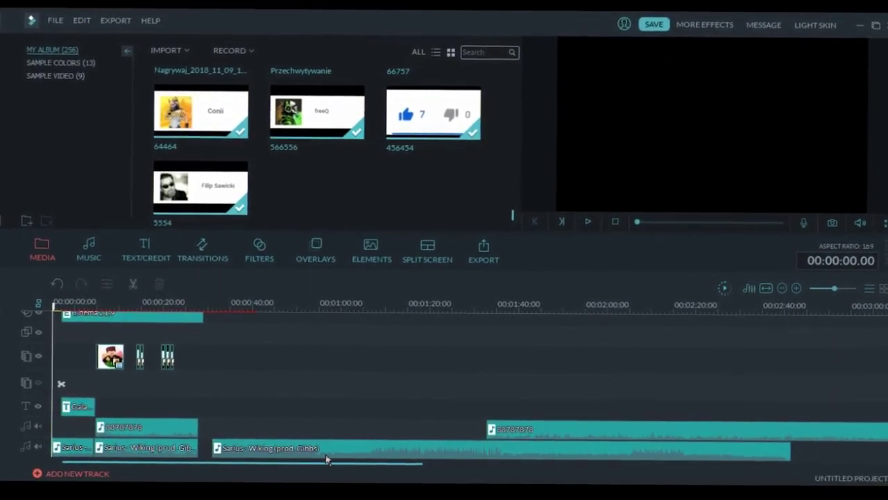
left_click_drag(319, 456, 312, 456)
double_click(313, 456)
left_click_drag(215, 103, 263, 101)
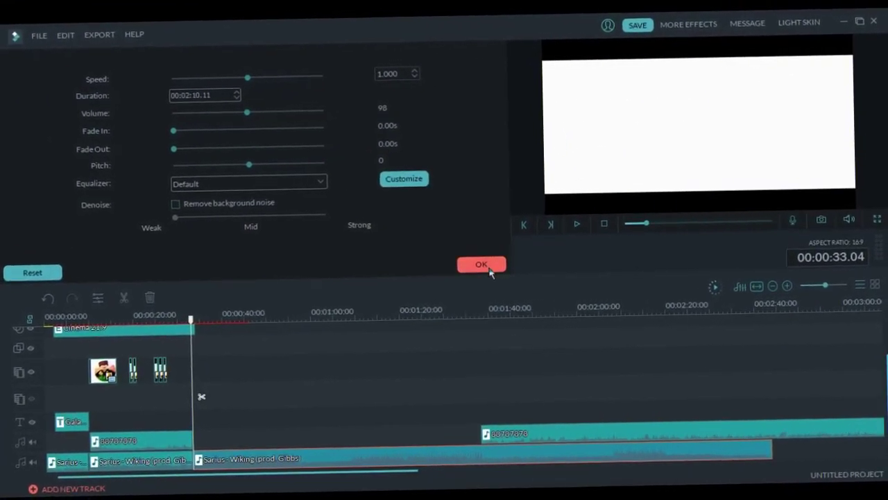
left_click(488, 267)
Play the start of the 777 clip and lengthen the preceding Sarius - Wiking piece by 1 second so it ends at 00:00:34.04.
left_click(576, 224)
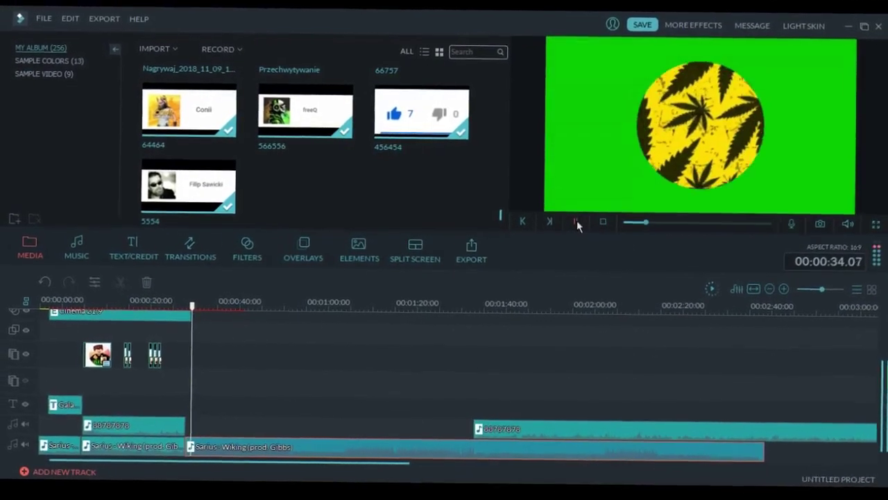
left_click(577, 221)
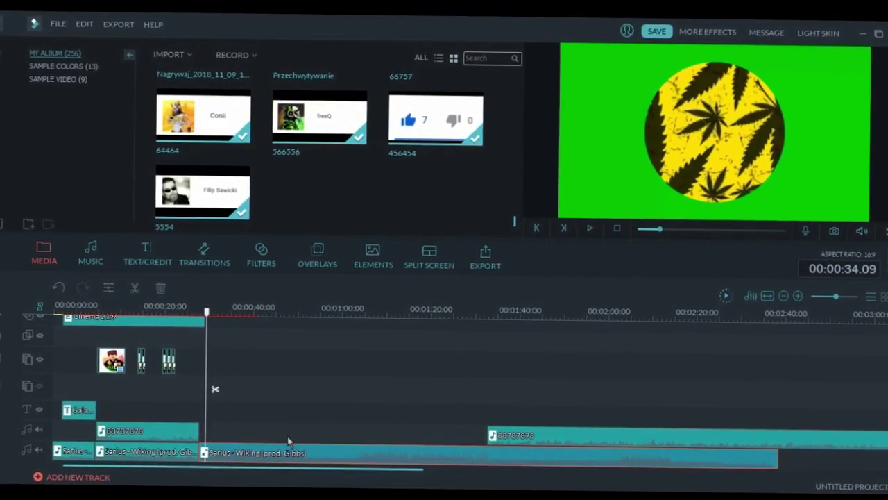
left_click_drag(269, 454, 322, 454)
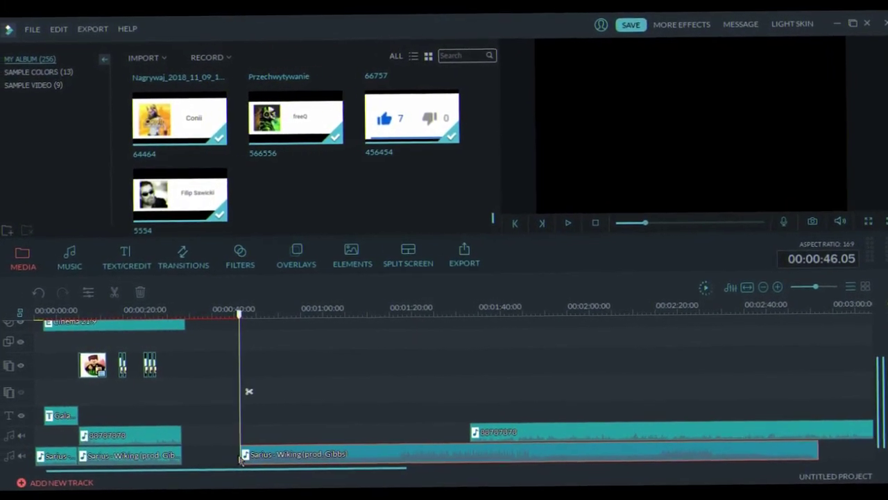
mouse_move(240, 458)
left_mouse_down()
mouse_move(230, 459)
mouse_move(239, 450)
left_mouse_up()
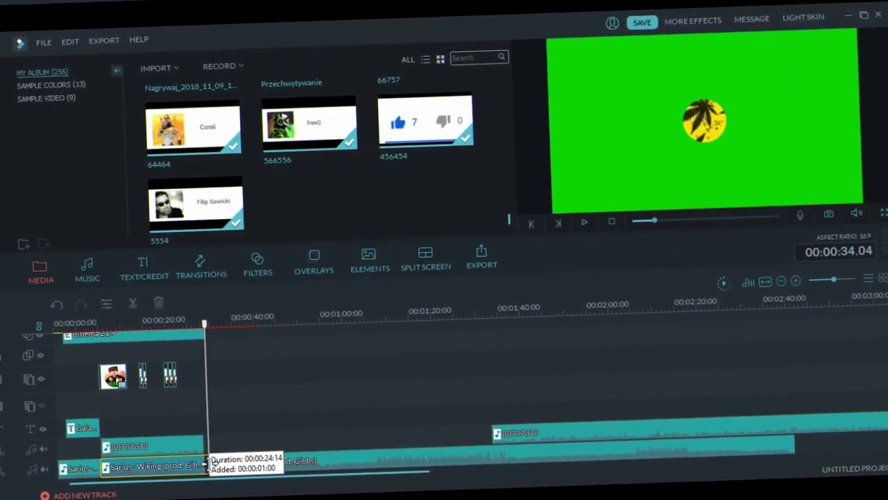
Cut off and delete the short beginning of the last Sarius - Wiking piece and close the gap at 00:00:34.04.
left_click(567, 230)
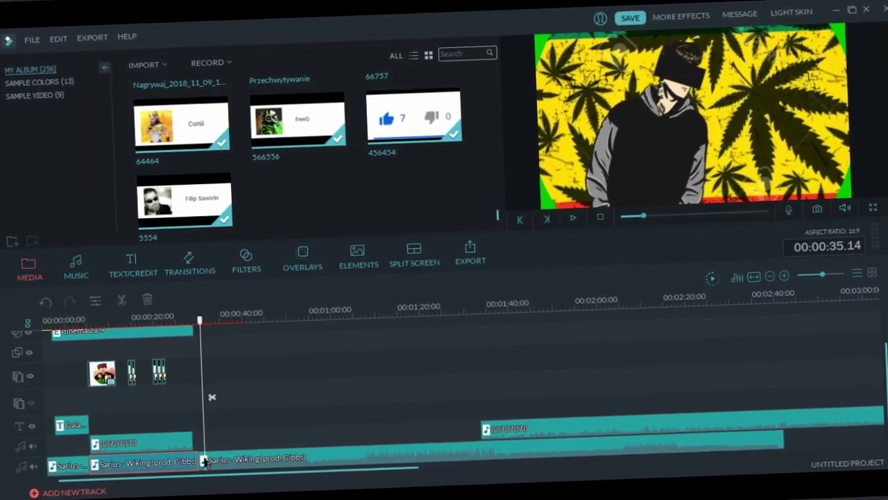
right_click(207, 463)
left_click(227, 432)
right_click(187, 448)
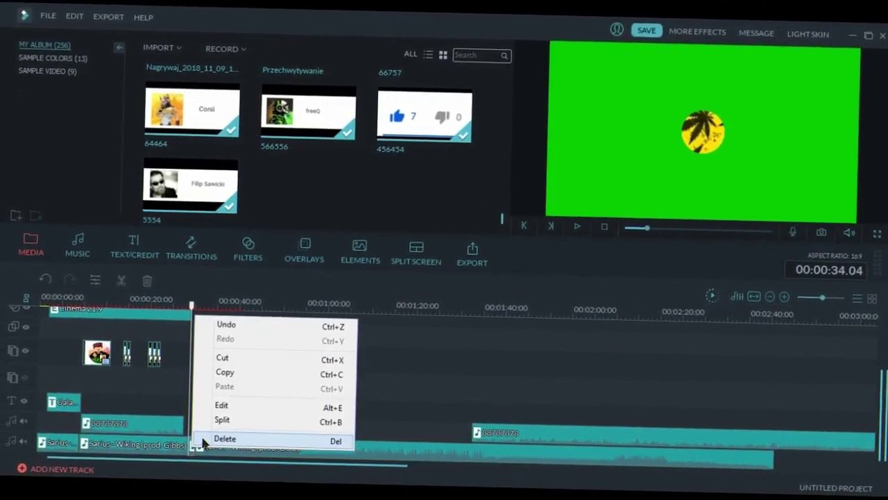
left_click(197, 441)
left_click_drag(200, 448, 194, 448)
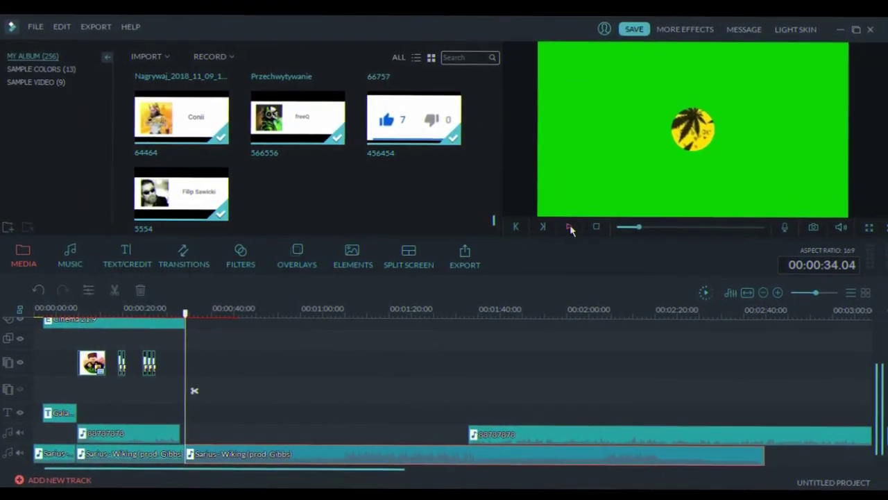
Play back the 777 clip with the music from 00:00:34.04 to beyond the clip's end.
left_click(588, 220)
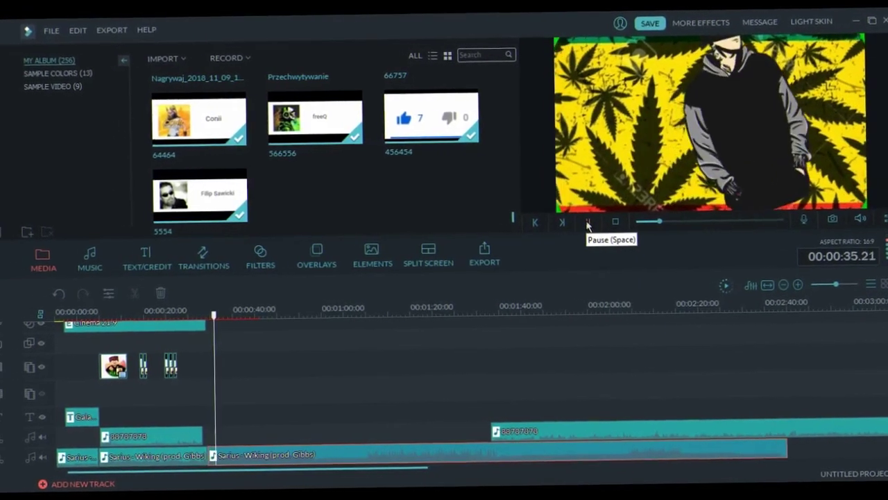
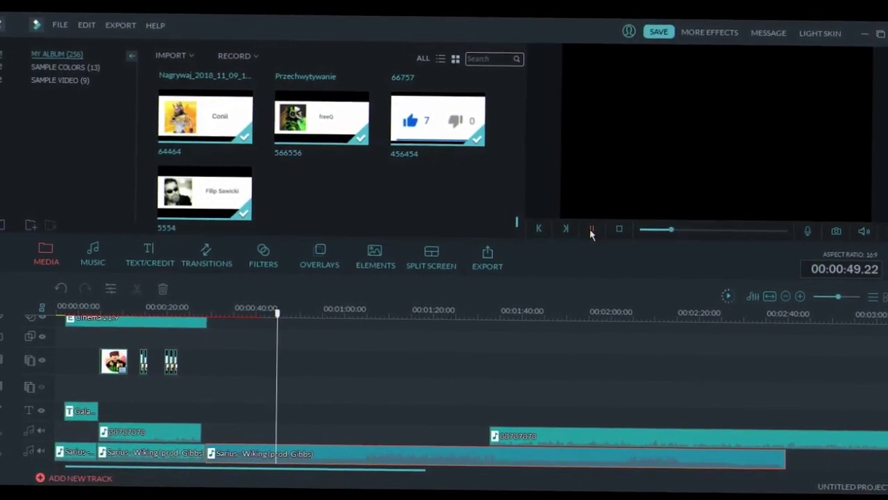
left_click(587, 226)
scroll(309, 427, "up", 2)
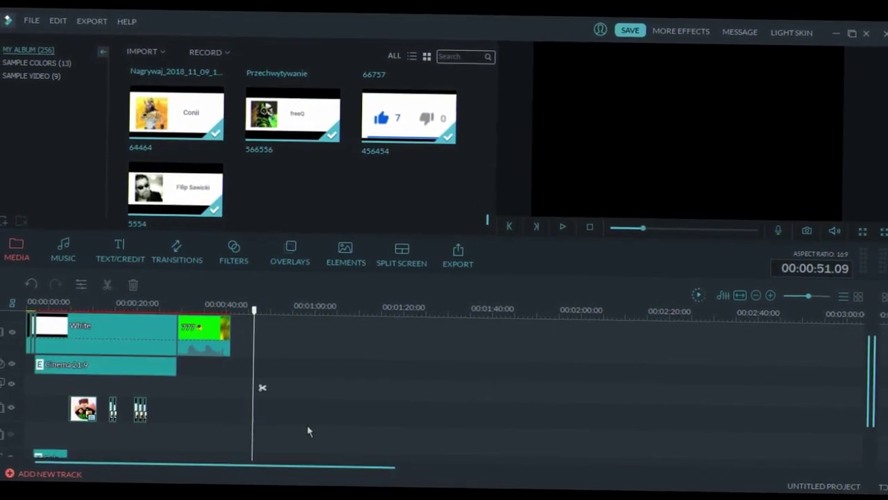
scroll(320, 430, "down", 2)
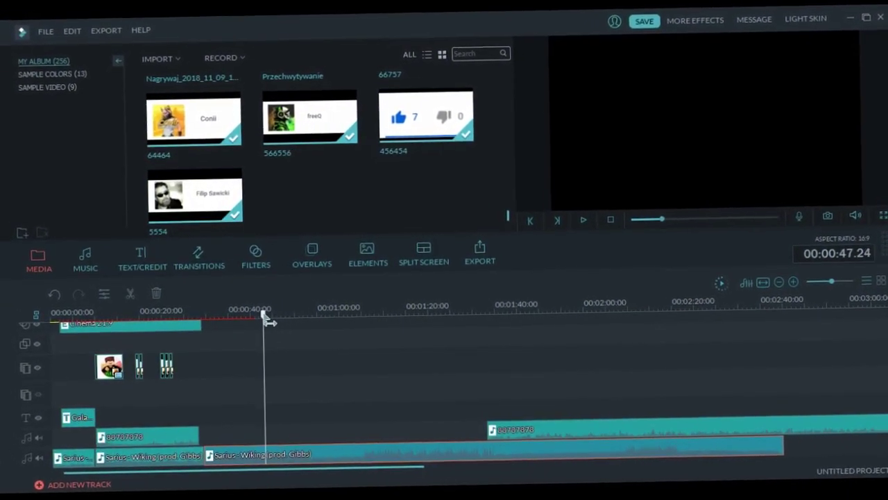
Split the last Sarius - Wiking piece at 00:00:47.05 and delete the remainder together with the leftover 88787878 piece.
right_click(258, 458)
left_click(264, 425)
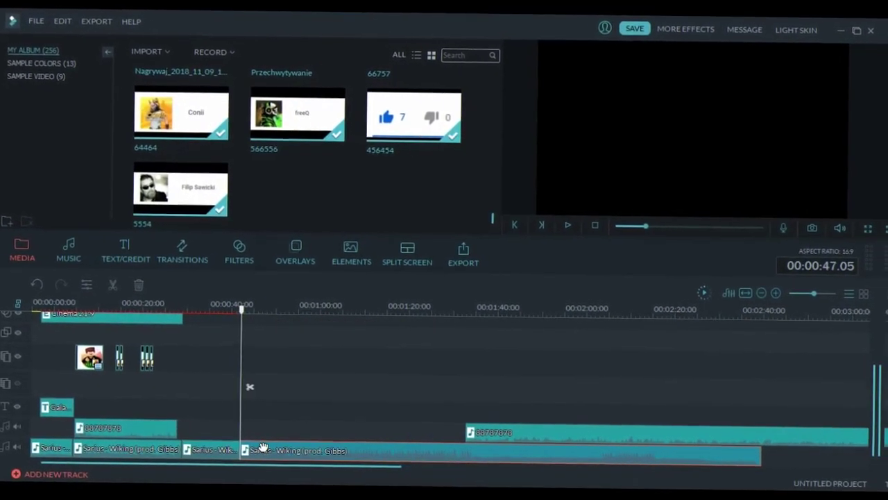
right_click(262, 454)
left_click(268, 433)
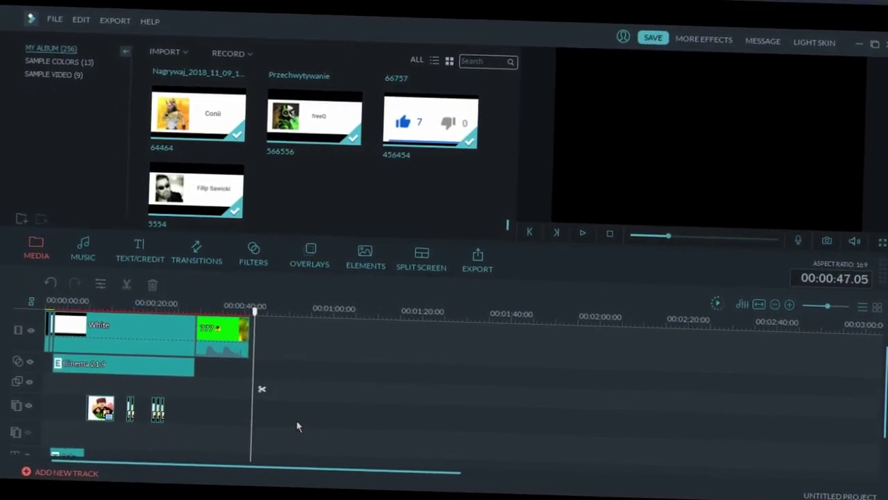
scroll(298, 423, "down", 2)
right_click(309, 427)
left_click(328, 413)
scroll(299, 414, "up", 2)
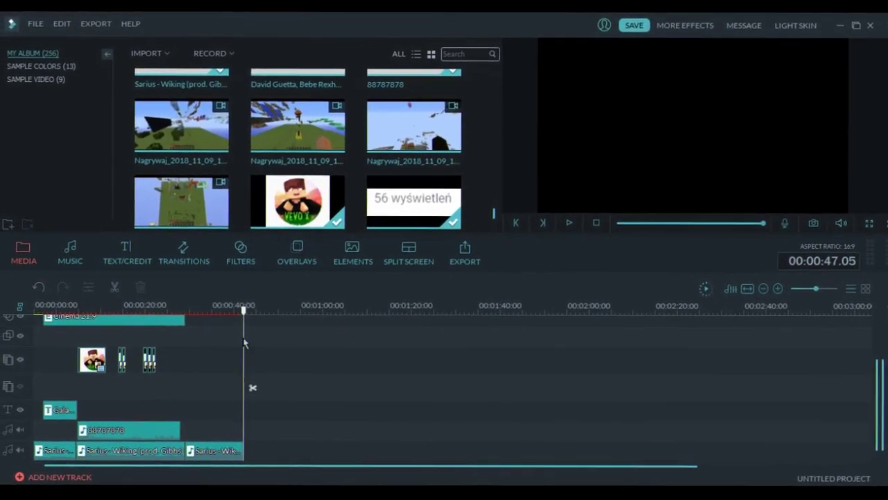
Trim the Sarius - Wiking music to the end of the 777 clip by splitting it at 00:00:46.05 and deleting the overhang.
left_click_drag(245, 313, 241, 314)
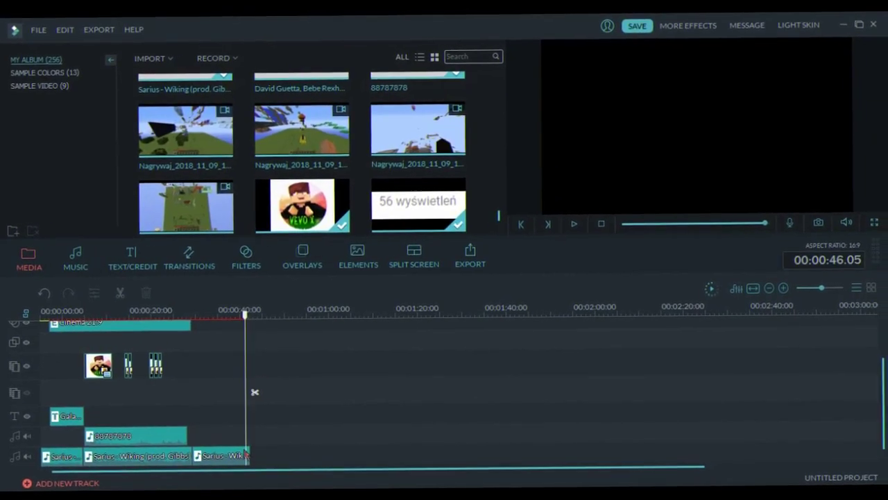
right_click(260, 451)
left_click(282, 419)
right_click(261, 451)
left_click(253, 453)
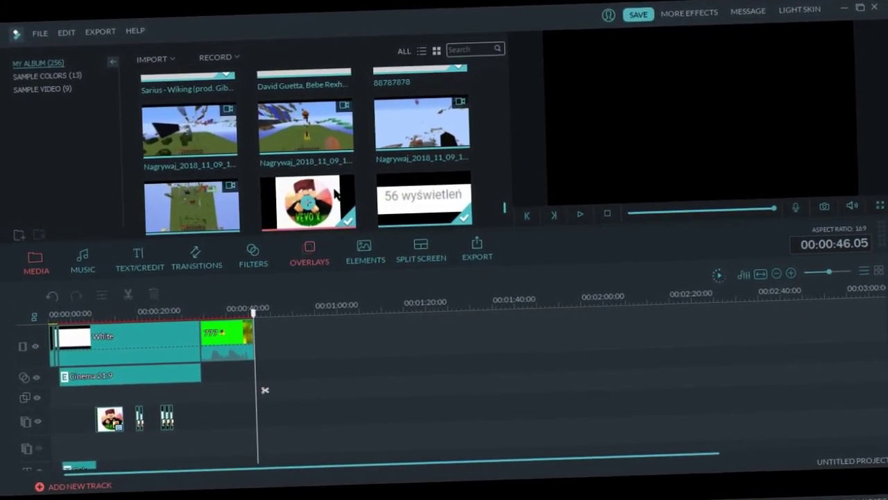
Place the Nagrywaj_2018_11_09 gameplay recording directly after the 777 clip on the video track and preview its opening.
scroll(498, 228, "down", 1)
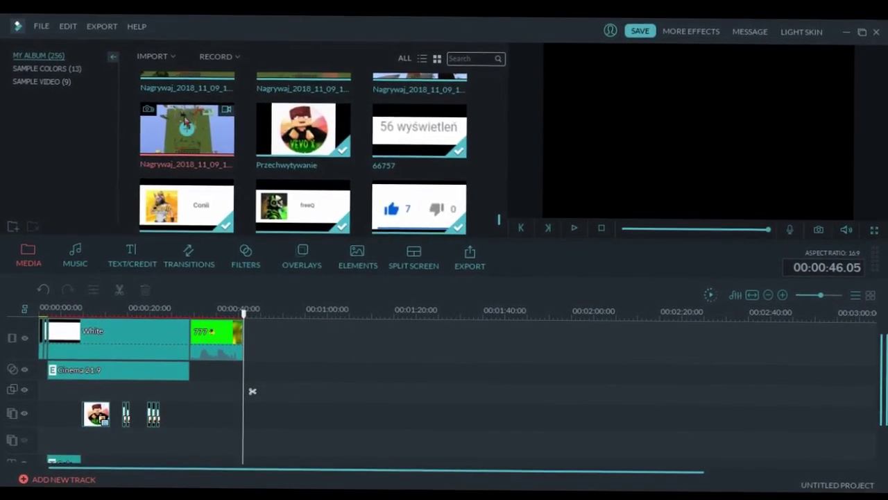
left_click_drag(286, 316, 294, 338)
double_click(369, 347)
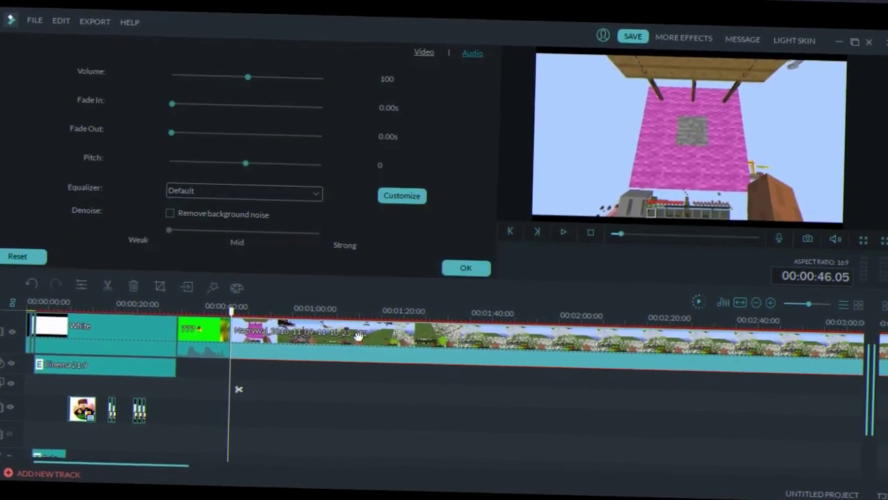
left_click(555, 232)
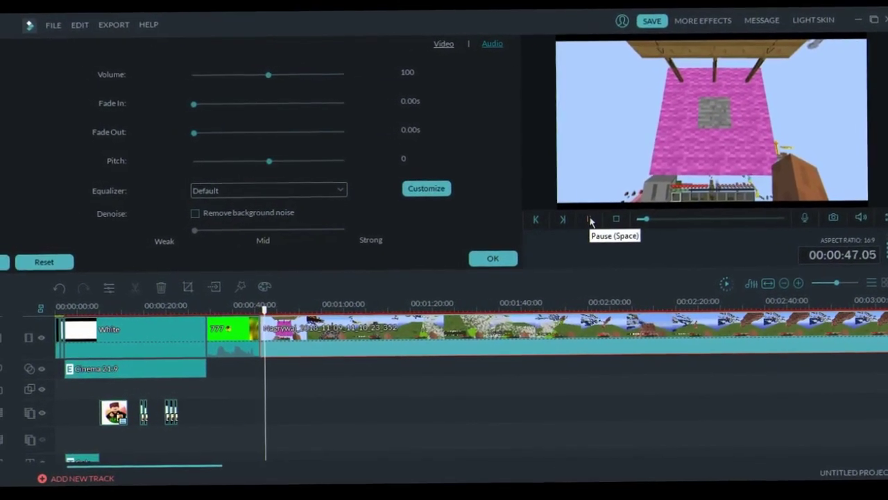
left_click(585, 227)
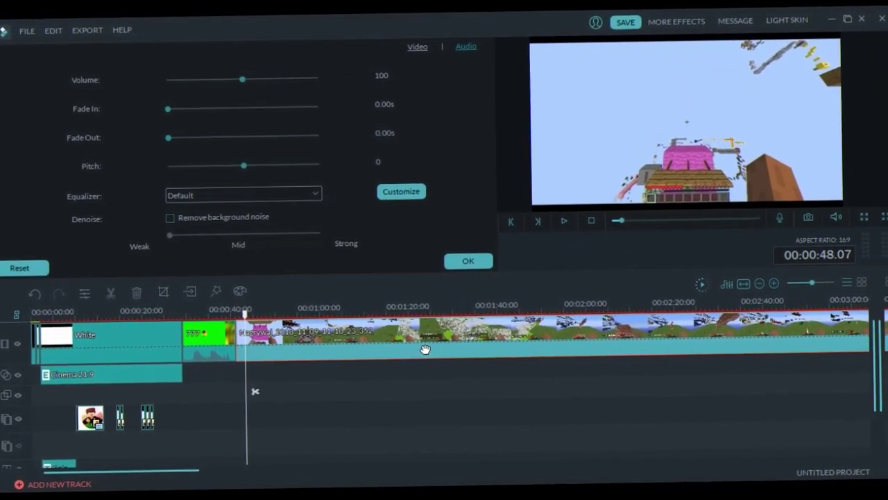
left_click(461, 260)
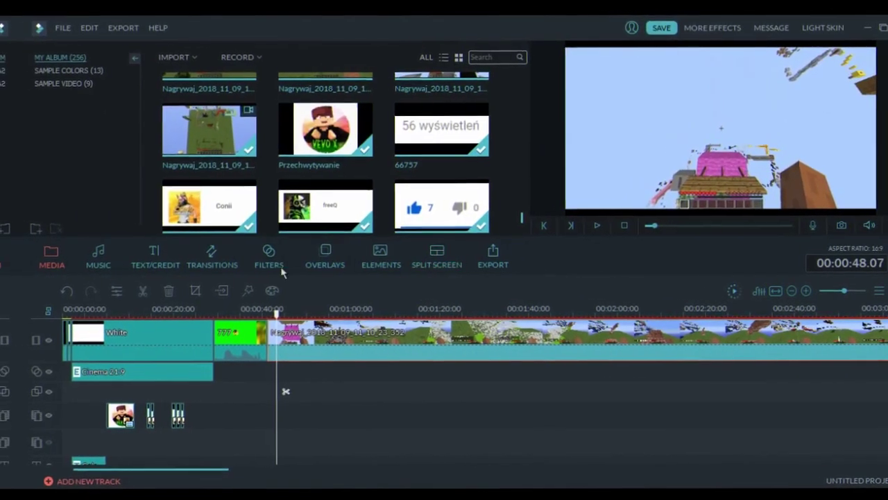
Add the Speed Blur transition Blurry Cross 2 between the 777 clip and the gameplay clip, and play it back.
left_click(202, 264)
left_click(49, 122)
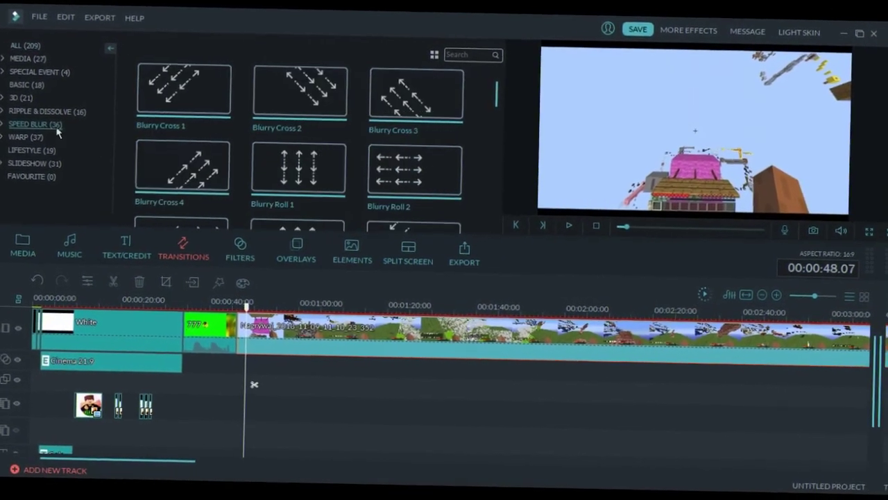
left_click(326, 104)
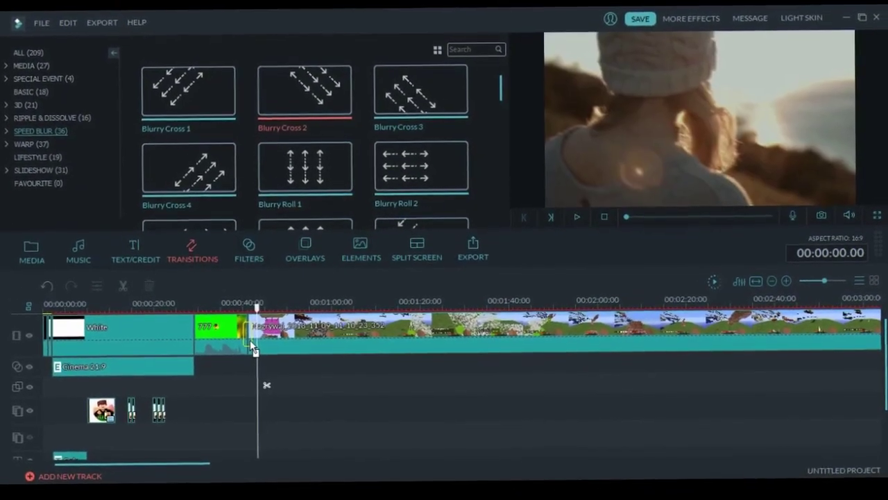
left_click_drag(257, 347, 256, 347)
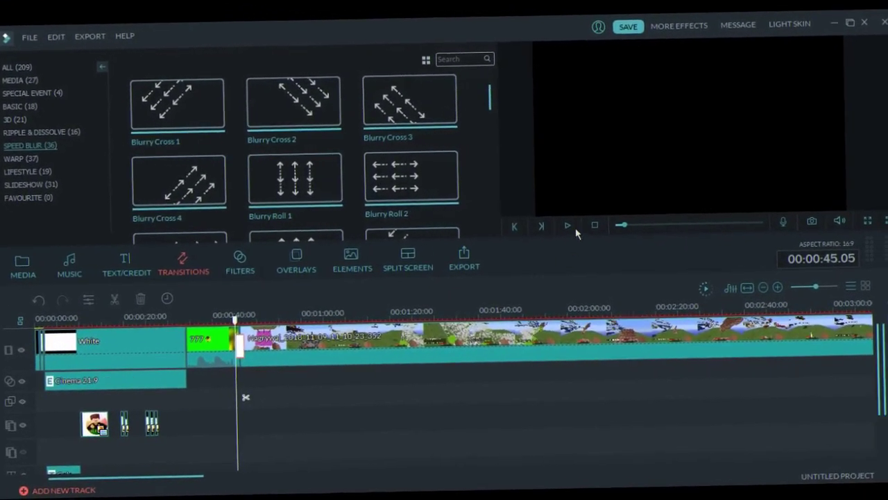
left_click(581, 215)
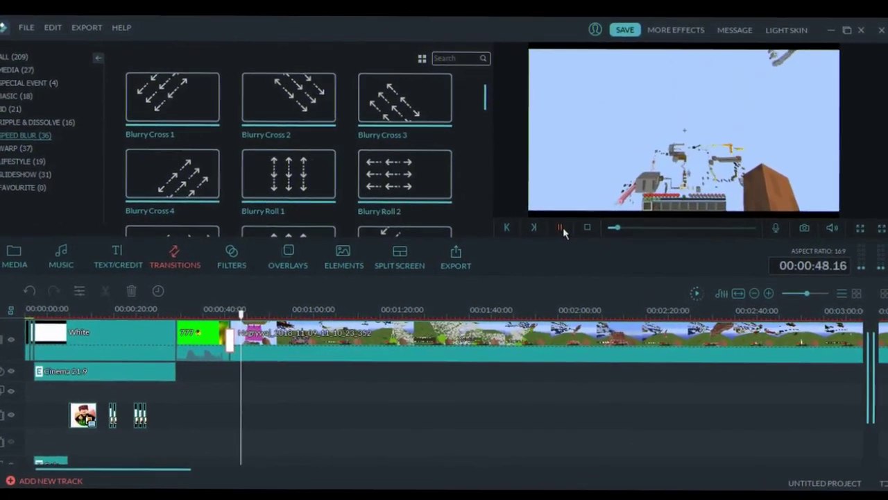
left_click(571, 232)
Raise the Video track's level to 2.4 dB in the audio mixer and play the gameplay to check the sound.
double_click(548, 340)
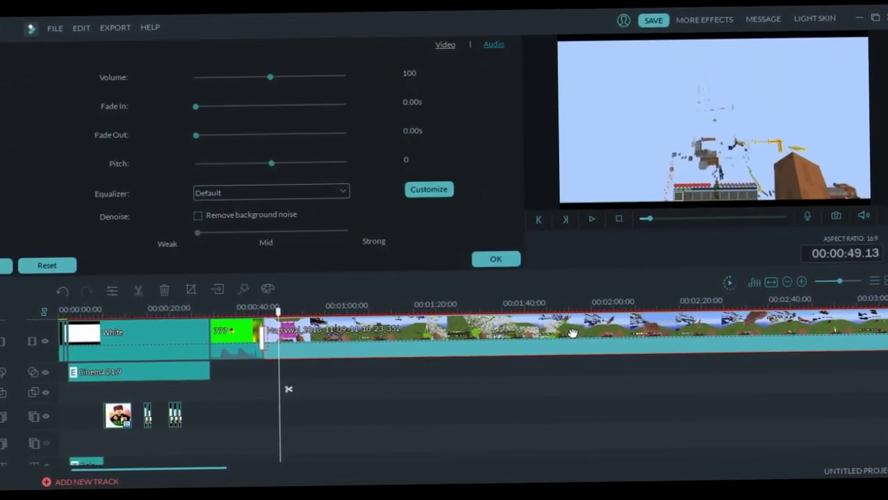
left_click(503, 262)
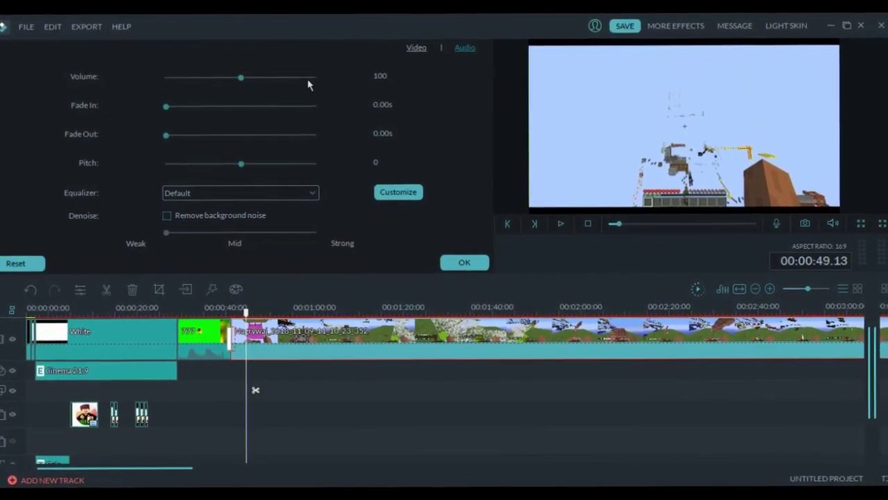
left_click(478, 262)
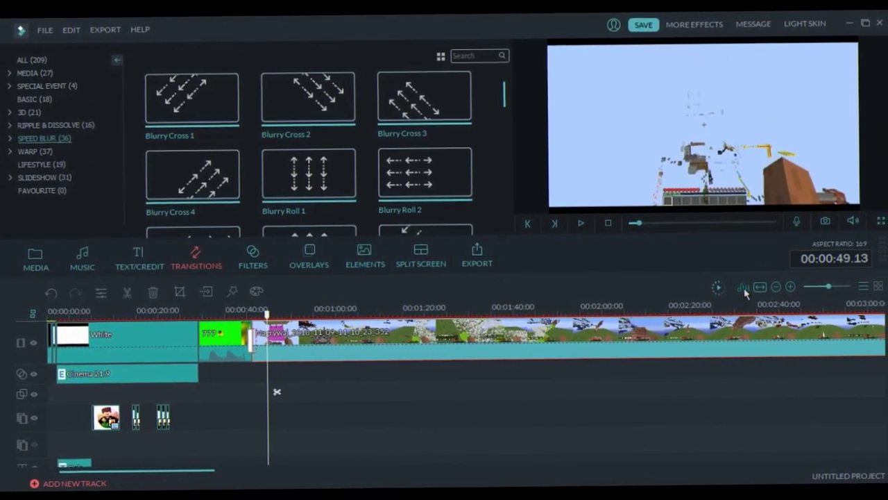
left_click(744, 288)
left_click_drag(251, 224, 250, 215)
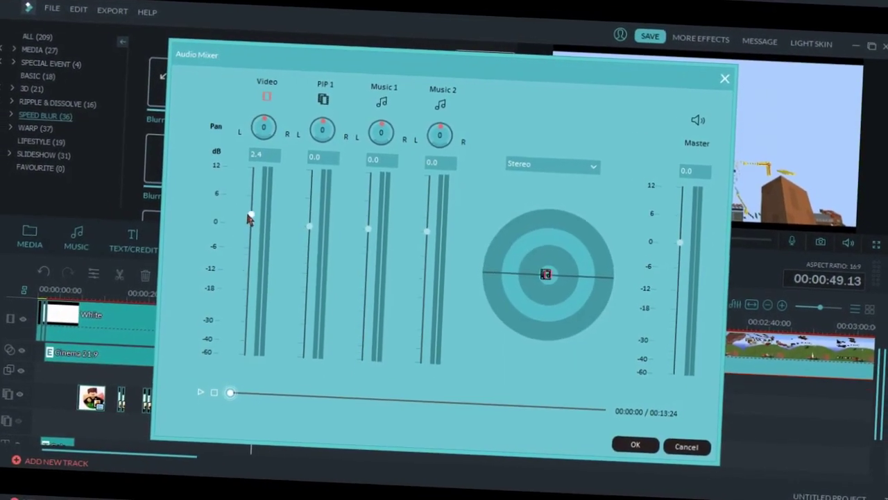
left_click(635, 444)
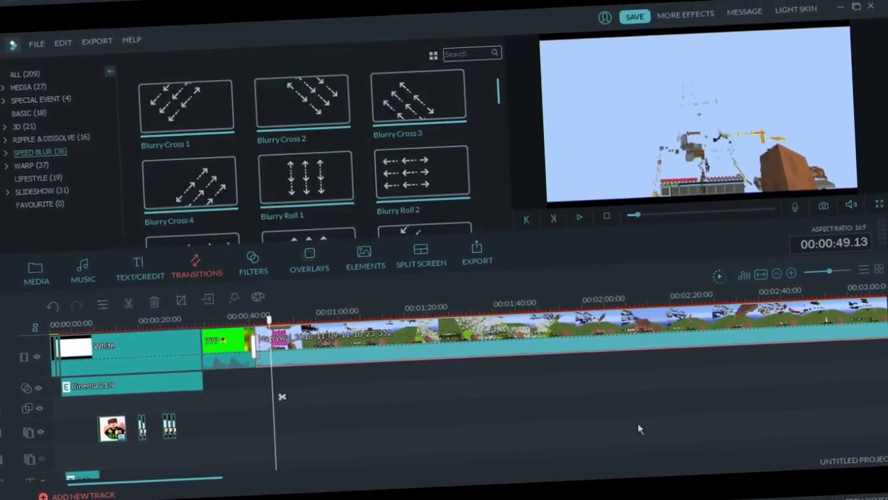
left_click(579, 216)
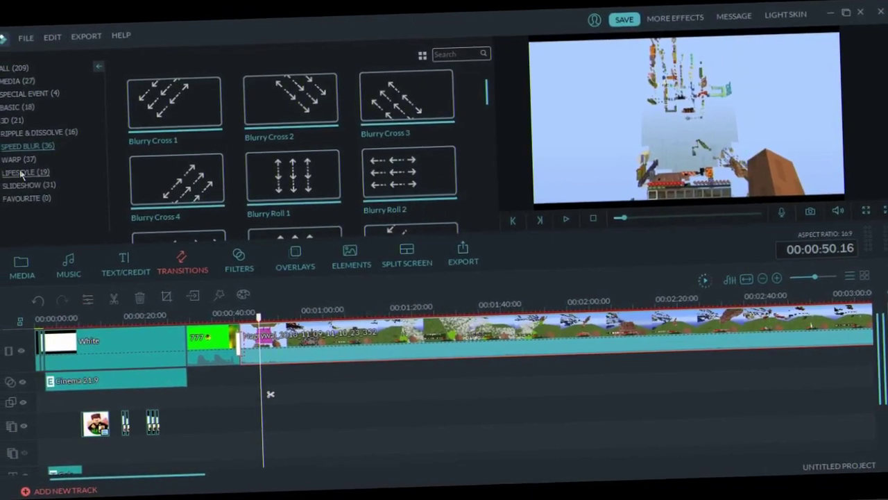
Browse the transition categories and the overlay, filter and element libraries for effects that suit the gameplay.
left_click(23, 172)
left_click(16, 107)
left_click(27, 93)
left_click(18, 81)
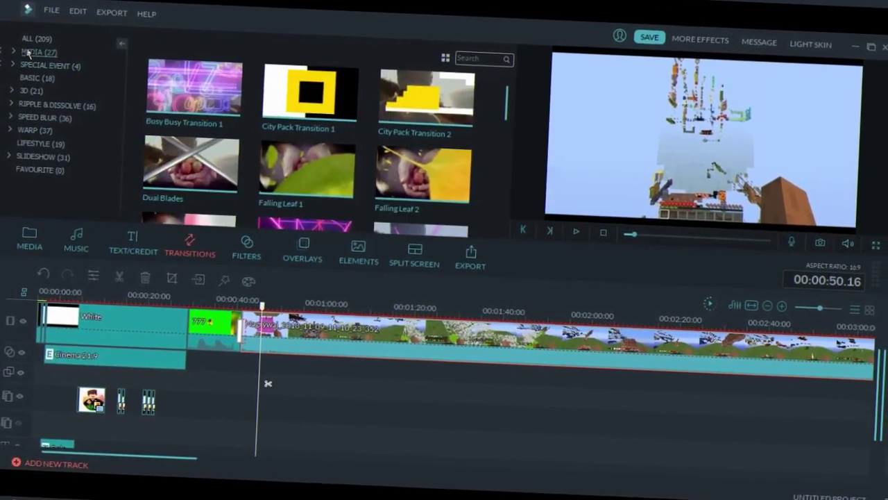
left_click(251, 248)
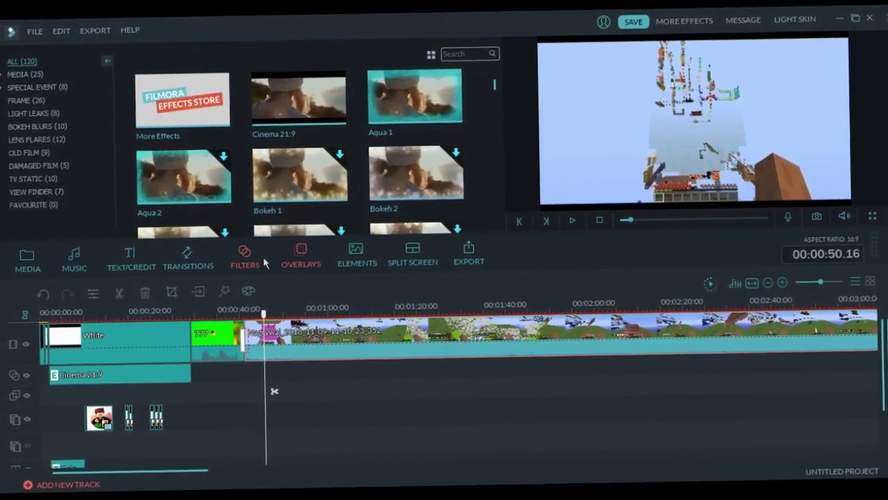
left_click(261, 256)
left_click(345, 253)
Apply the Mild filter from the start of the gameplay clip to about 00:01:57 and preview it from 00:01:20.20.
left_click(251, 257)
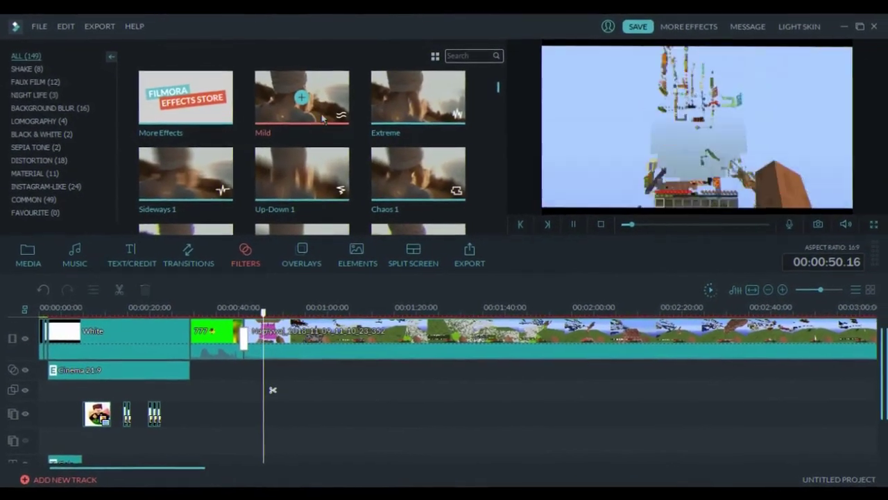
left_click_drag(329, 122, 579, 358)
left_click_drag(576, 311, 415, 316)
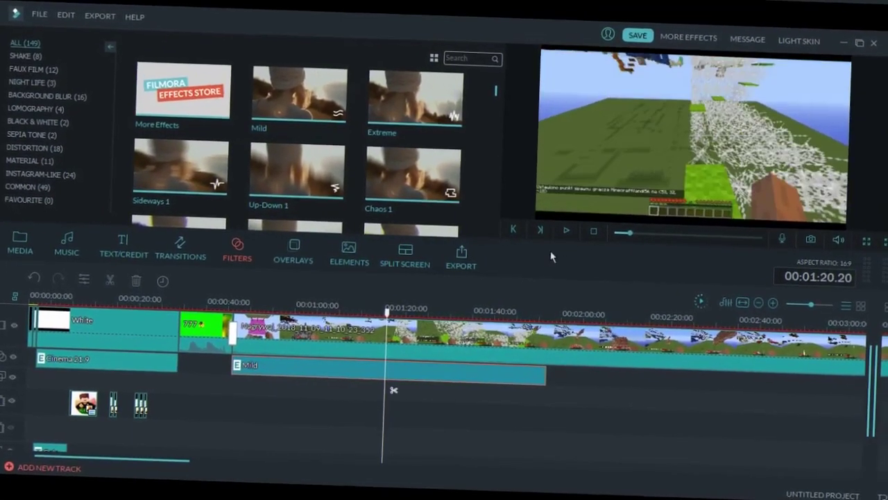
left_click(589, 221)
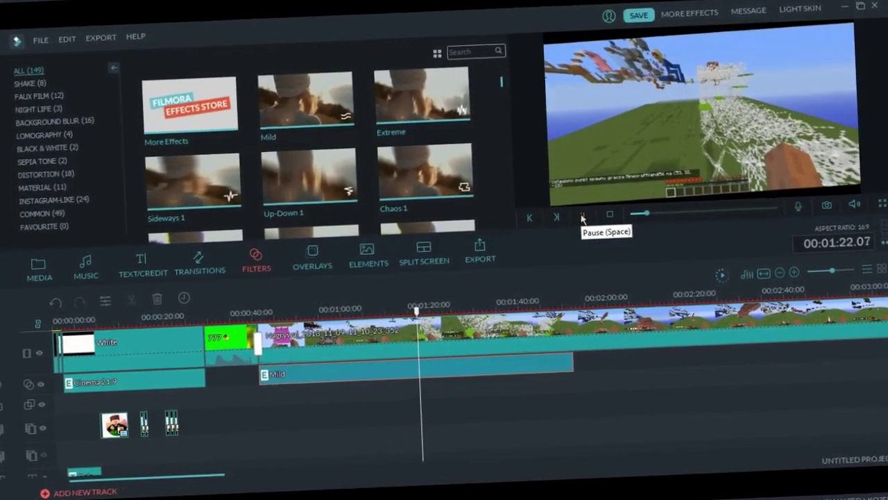
left_click(585, 226)
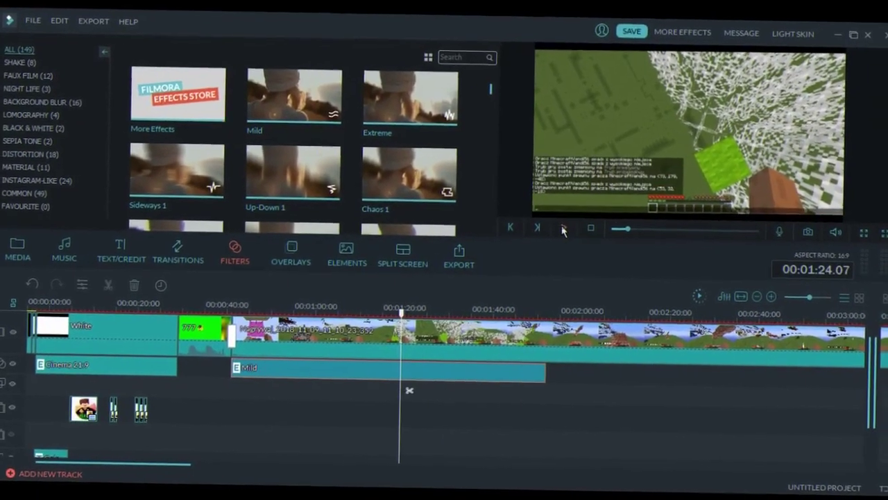
Preview the Extreme shake filter, then look through the Instagram-like filters and the overlays.
double_click(410, 195)
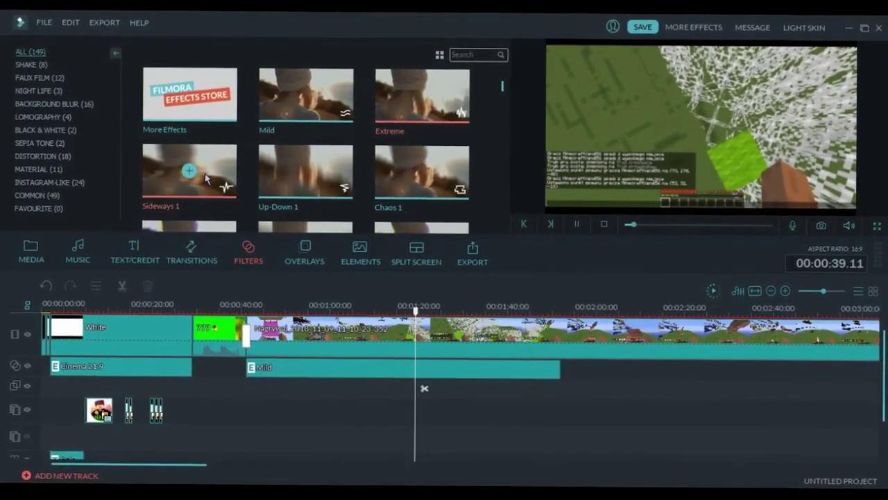
left_click(69, 154)
left_click(54, 194)
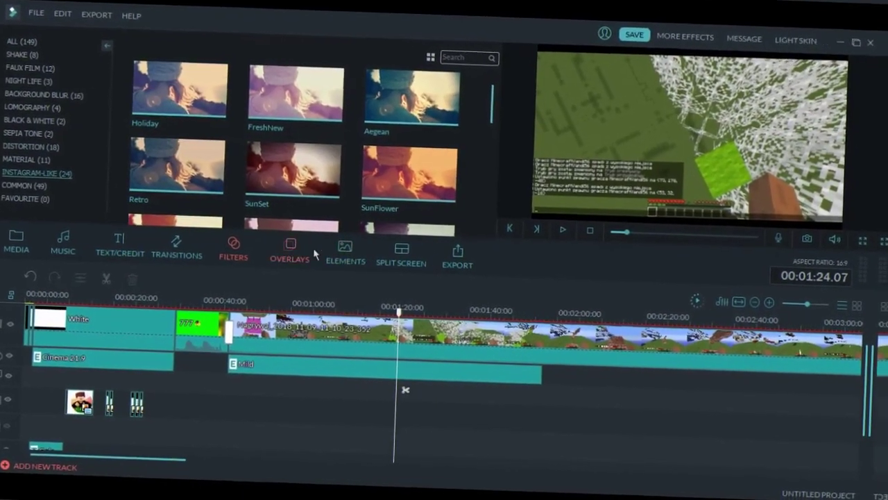
left_click(308, 259)
Add the Special Event element Confetti Pack Element 4 to the picture-in-picture track at 00:01:24.07 and preview it over the gameplay.
left_click(345, 257)
left_click(34, 99)
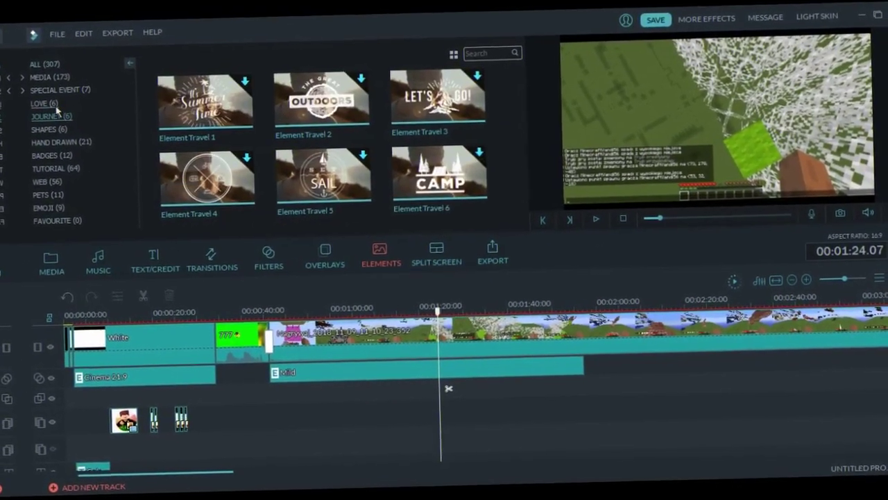
left_click(30, 85)
left_click(41, 96)
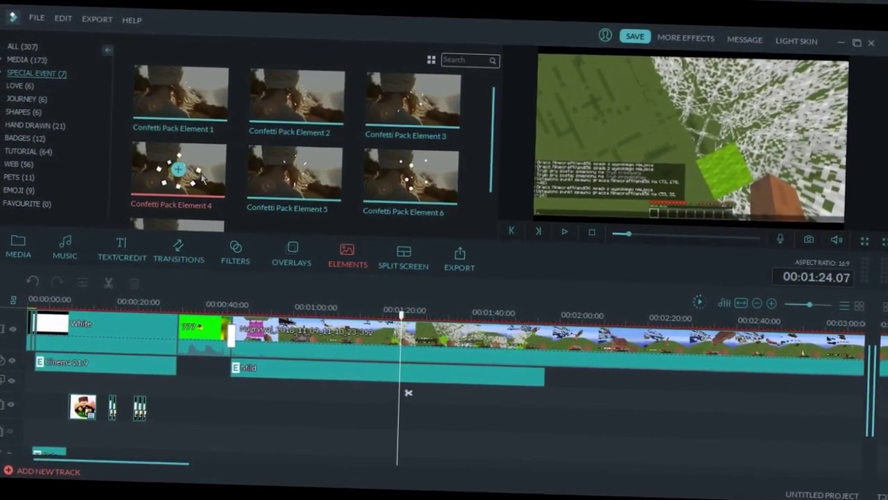
left_click(209, 175)
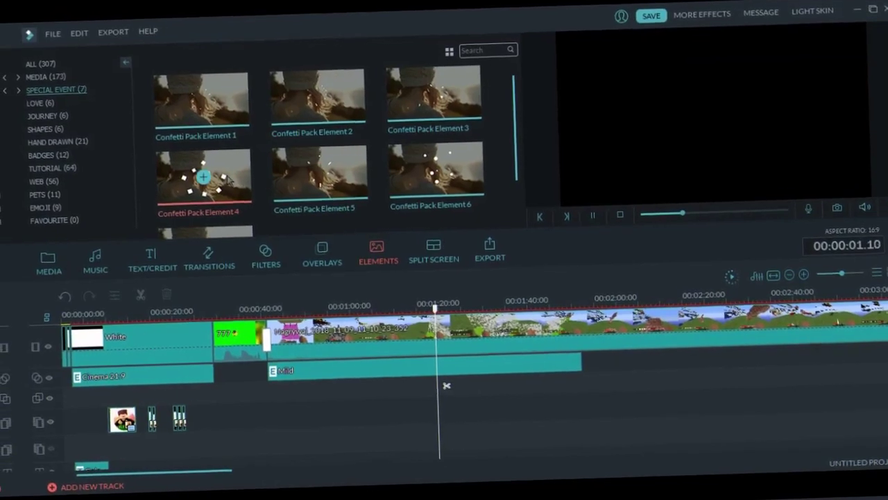
left_click_drag(472, 381, 428, 419)
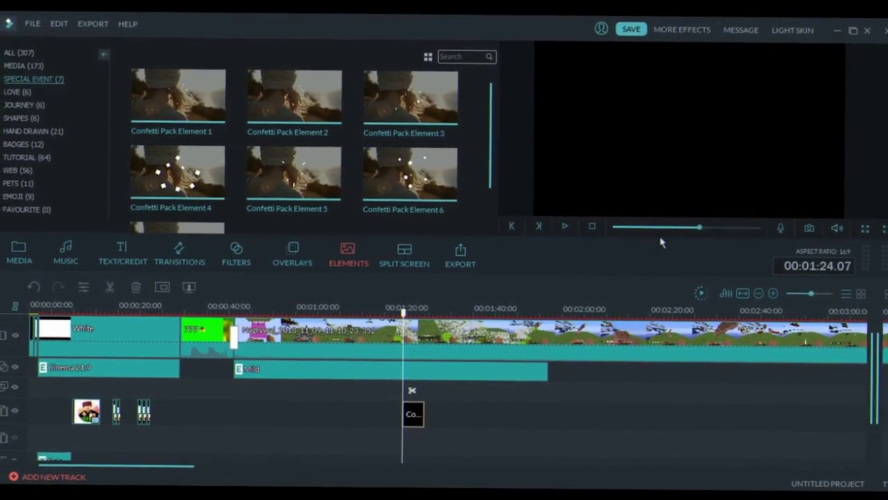
left_click(582, 223)
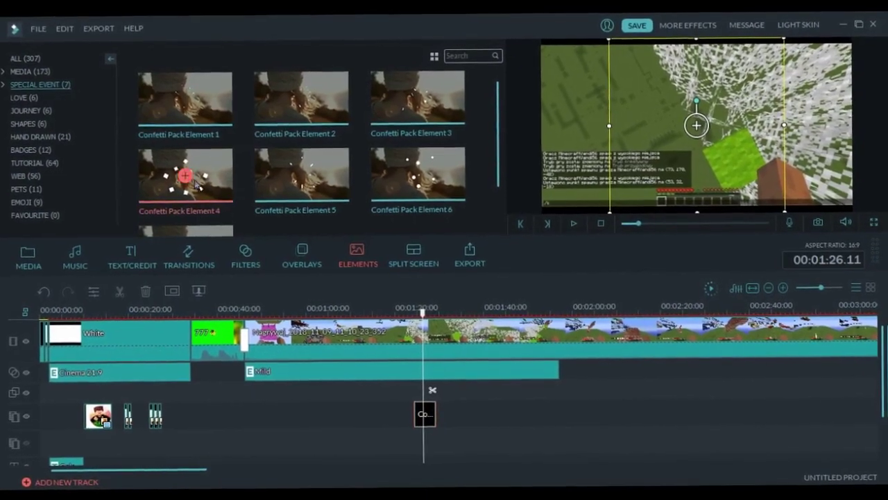
Preview Confetti Pack Element 5 and look through further element categories, including Emoji.
left_click(333, 199)
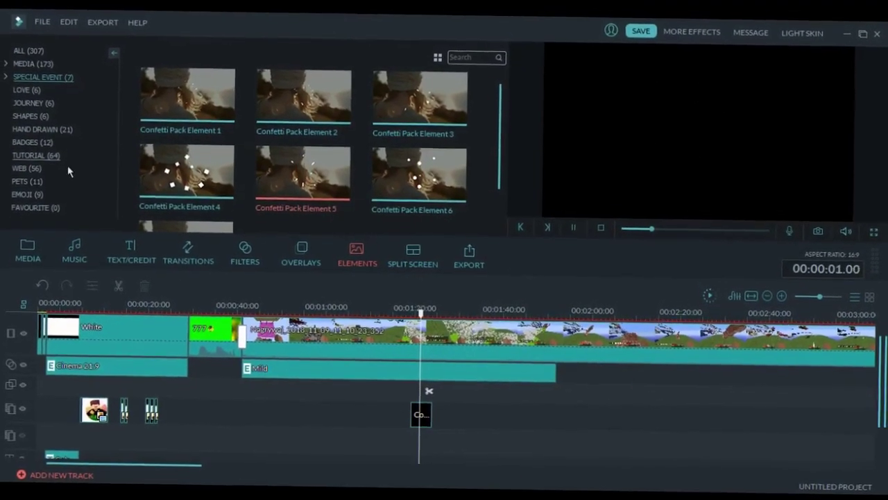
left_click(30, 153)
left_click(35, 114)
left_click(33, 192)
left_click(38, 190)
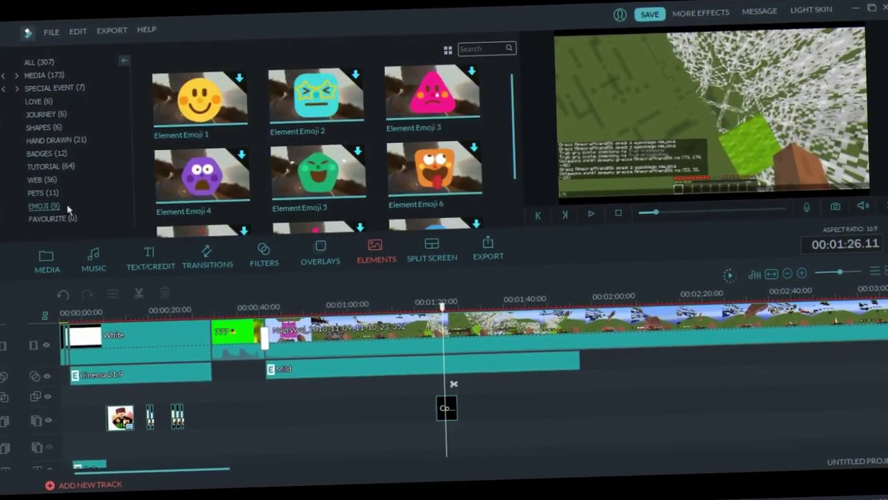
left_click(43, 164)
left_click(52, 151)
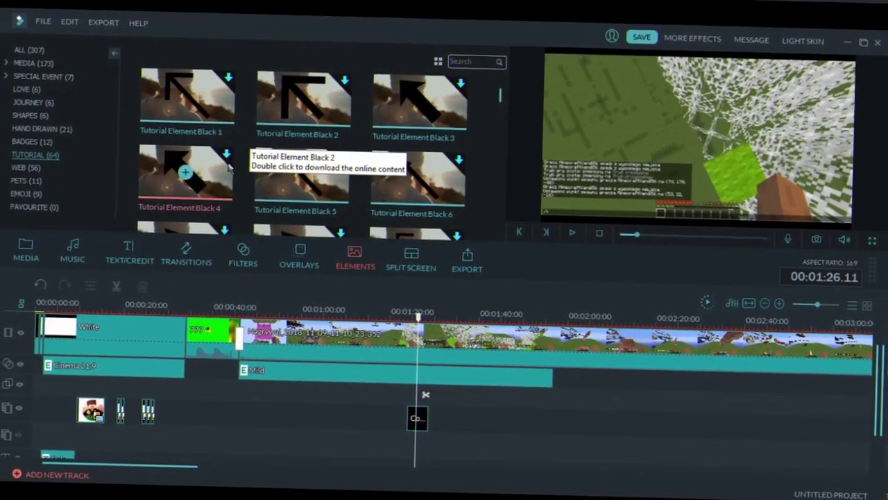
double_click(314, 135)
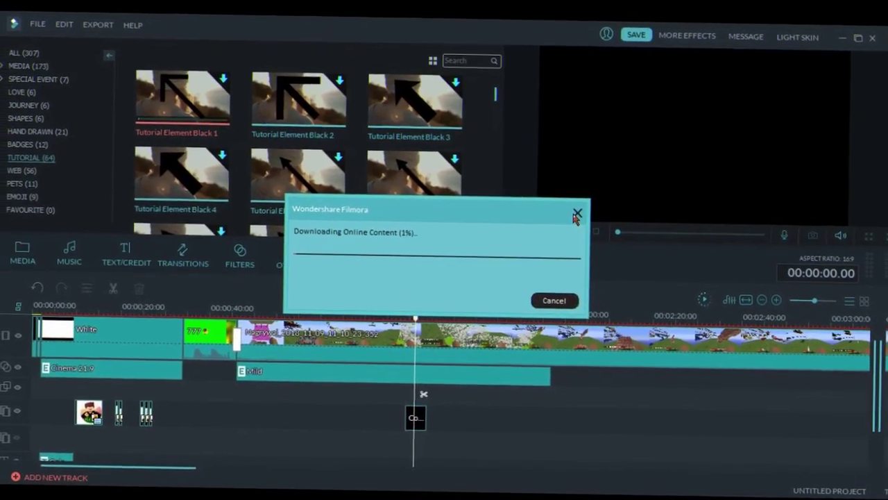
left_click(566, 207)
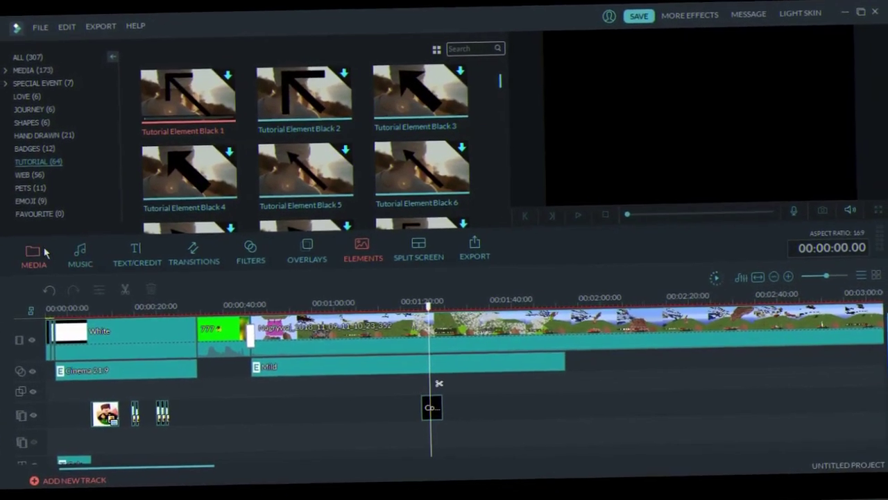
Add the Media element Action Hits to the picture-in-picture track near the end of the Mild filter and play it back.
left_click(50, 111)
left_click(22, 72)
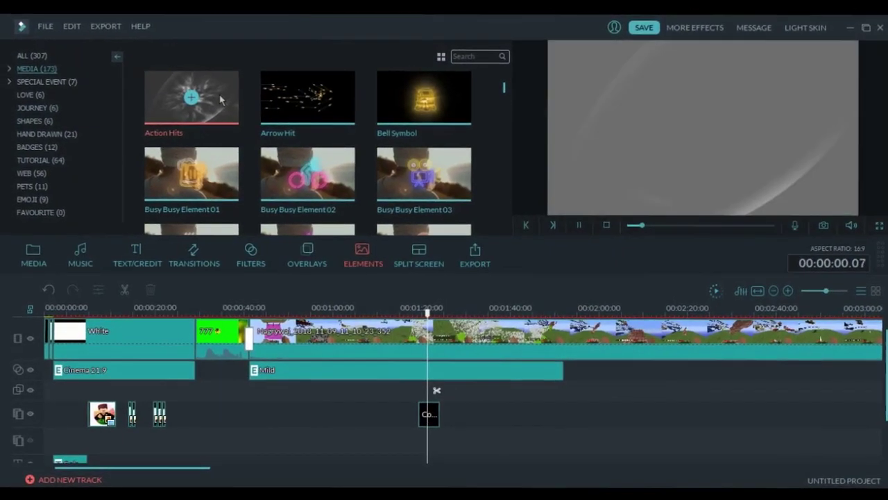
left_click(549, 381)
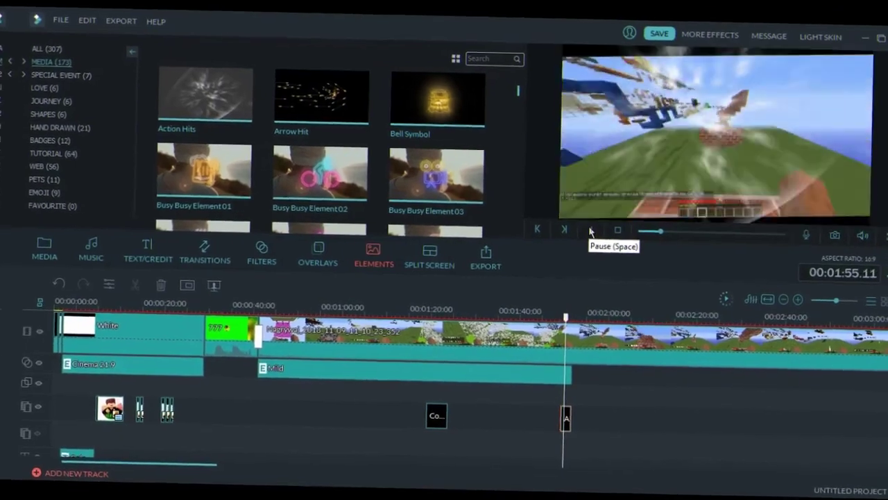
Delete the Action Hits element and the confetti element from the picture-in-picture track.
left_click(562, 412)
right_click(562, 414)
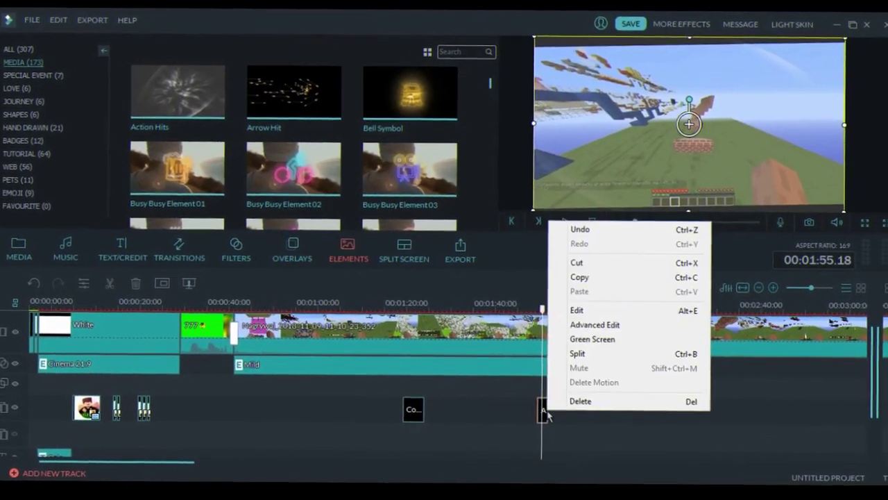
left_click(569, 402)
left_click(415, 410)
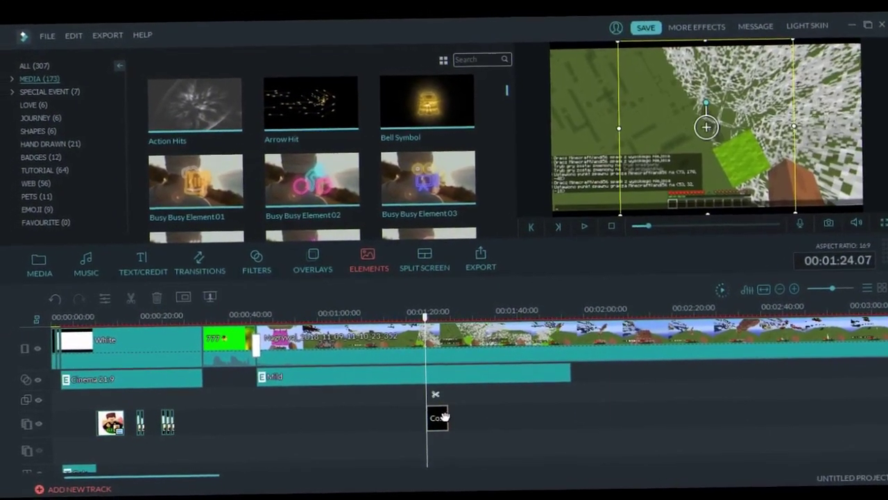
right_click(444, 416)
left_click(447, 411)
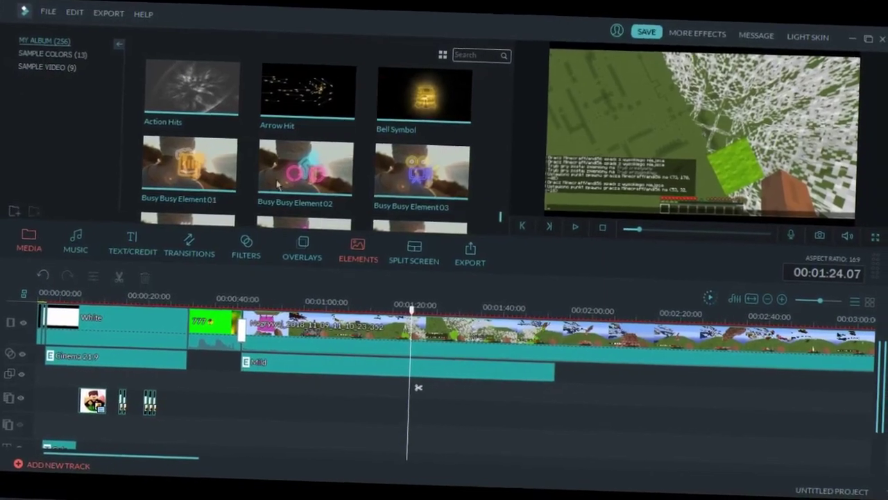
Add the SUBSCRIBE GREEN SCREEN clip from the media album to the picture-in-picture track at 00:01:24.07.
left_click(41, 242)
left_click_drag(499, 223, 510, 229)
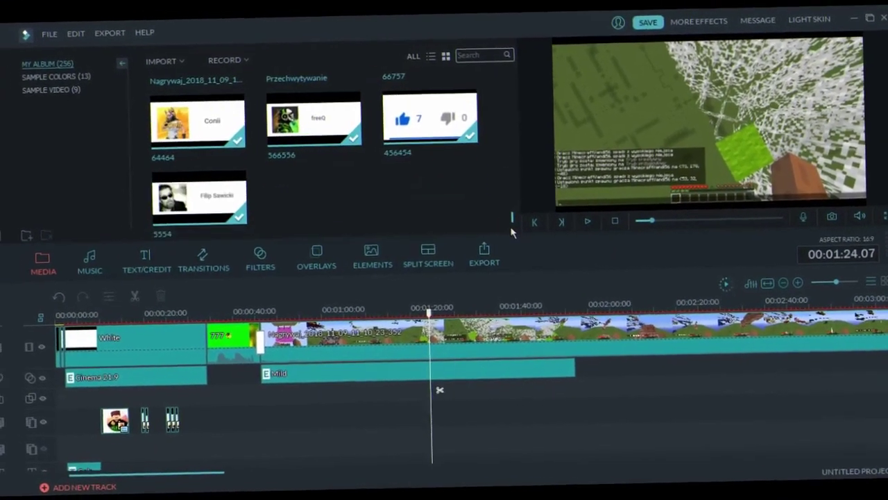
scroll(501, 183, "up", 2)
scroll(499, 182, "down", 3)
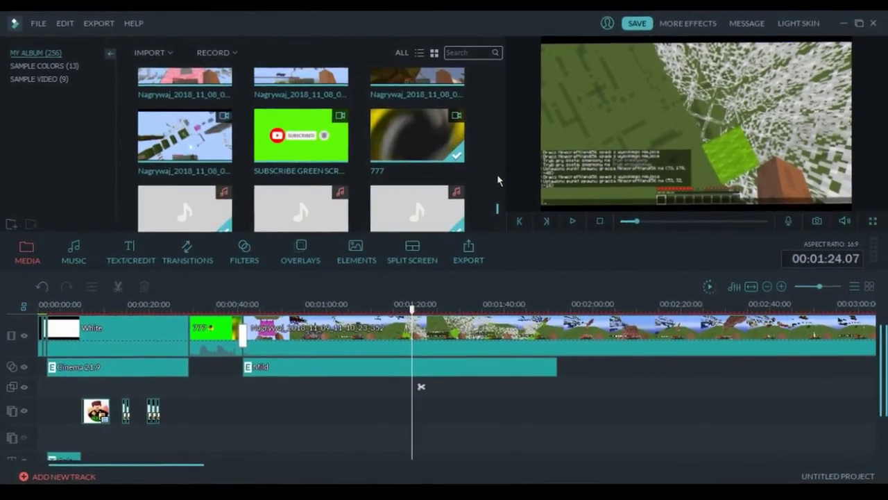
left_click_drag(451, 368, 426, 424)
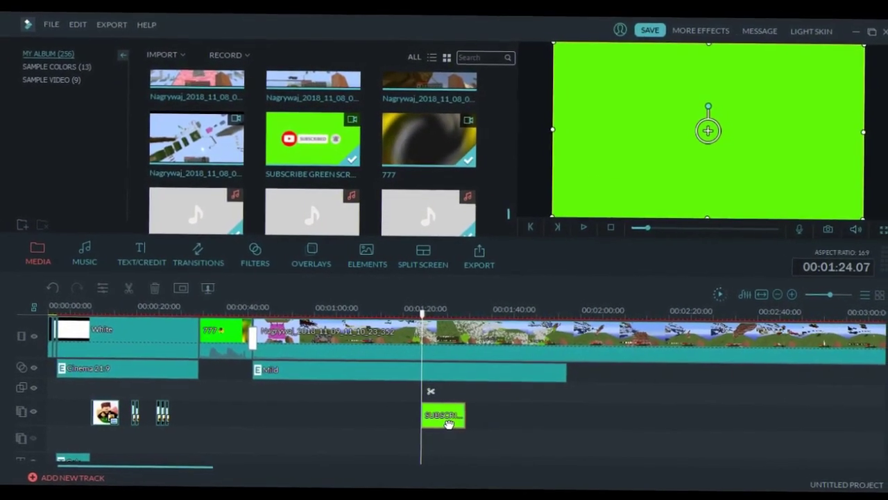
Make the subscribe clip's green background transparent with Chroma Key and play it back over the gameplay.
right_click(455, 418)
left_click(482, 358)
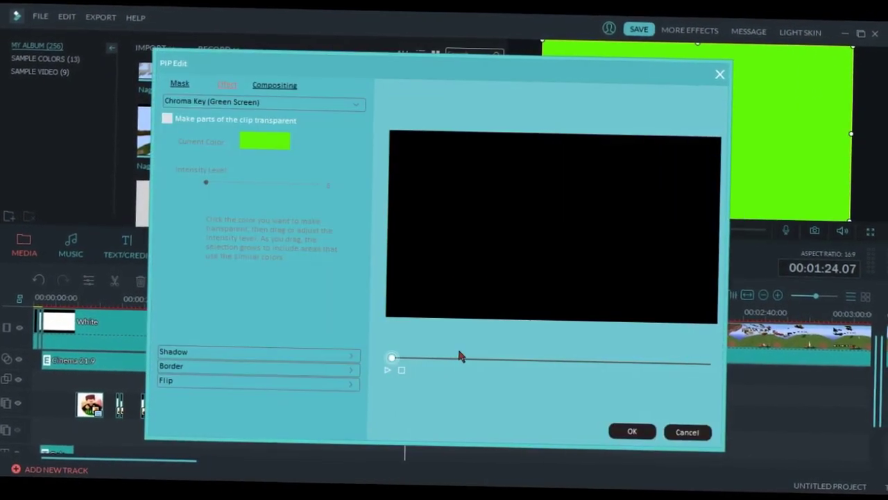
left_click(182, 118)
left_click(660, 418)
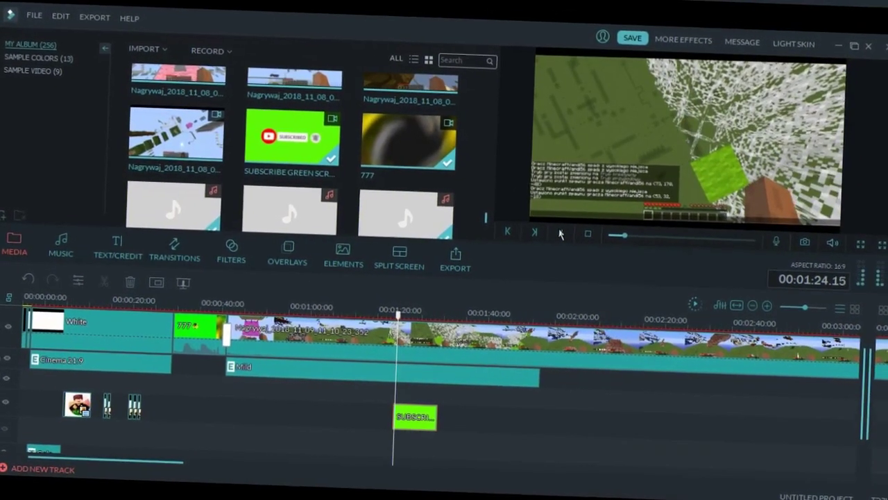
left_click(560, 234)
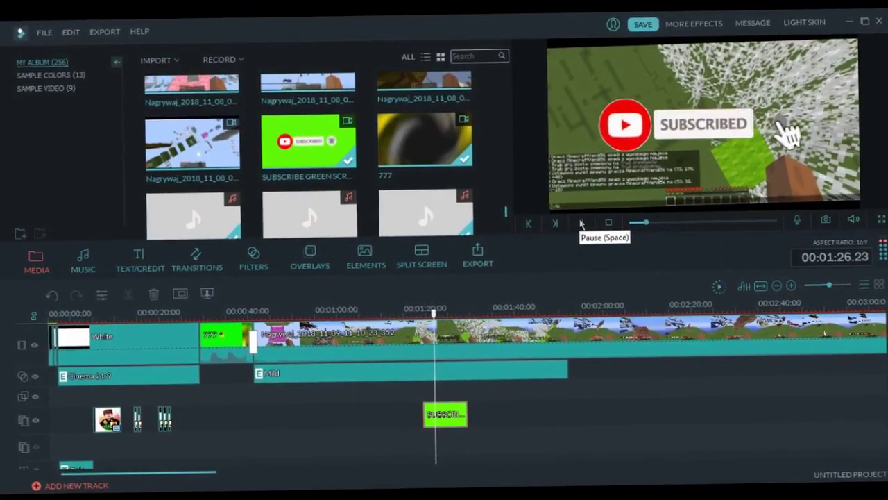
left_click(581, 220)
left_click_drag(429, 313, 473, 314)
left_click(575, 227)
left_click(576, 220)
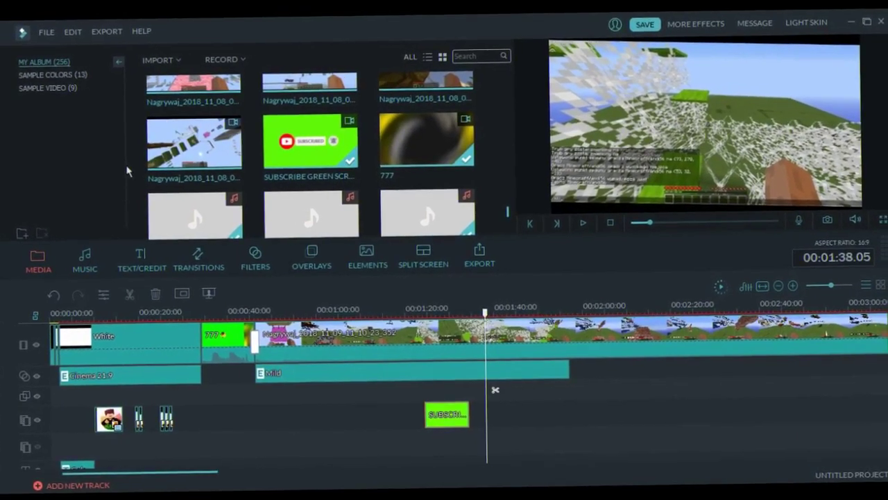
Preview the sample videos Countdown3, Countdown6, Countdown5, Countdown2 and Countdown1.
left_click(32, 86)
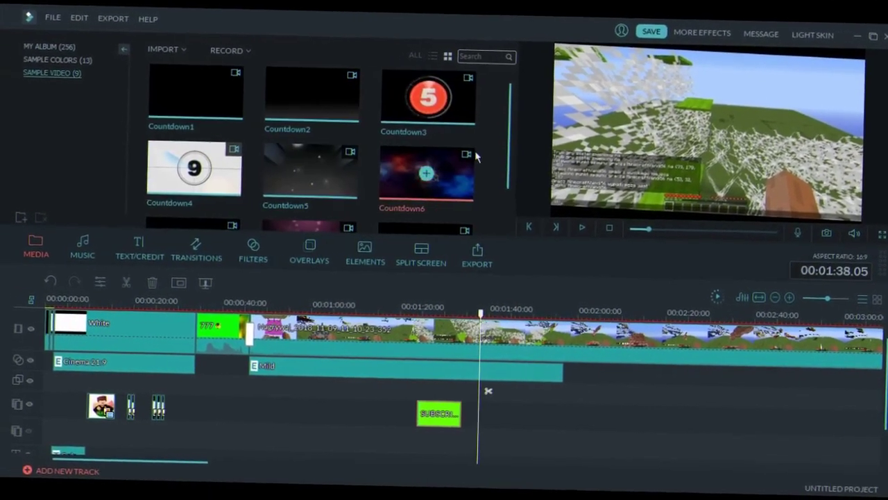
double_click(435, 111)
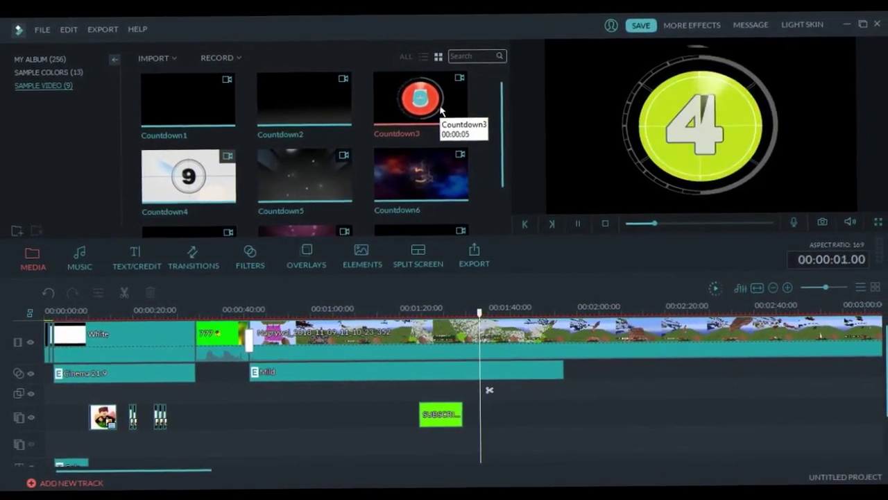
double_click(451, 172)
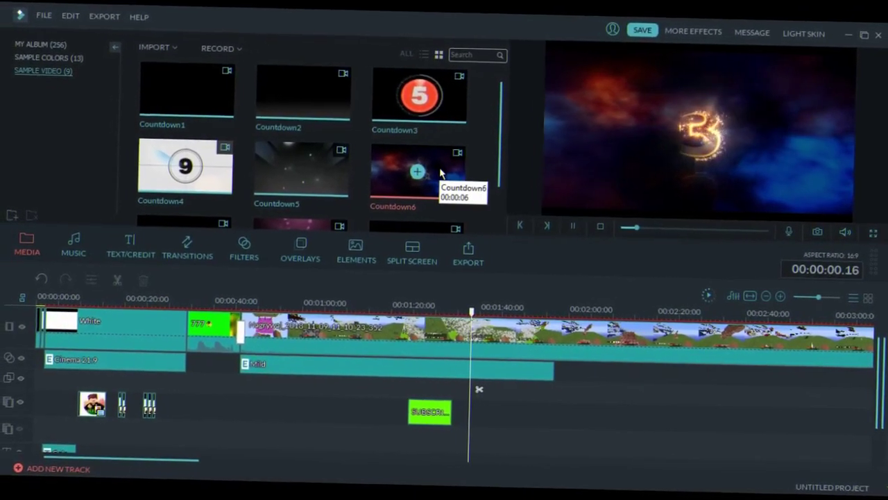
double_click(290, 177)
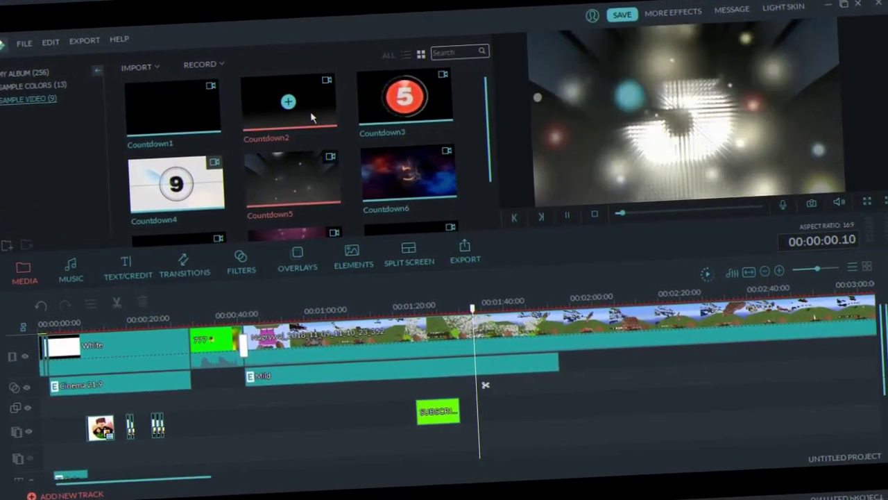
double_click(308, 110)
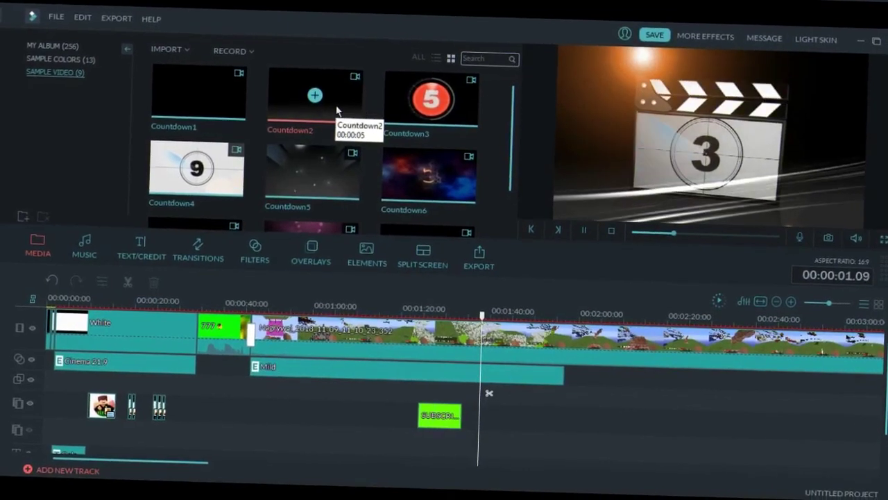
double_click(222, 121)
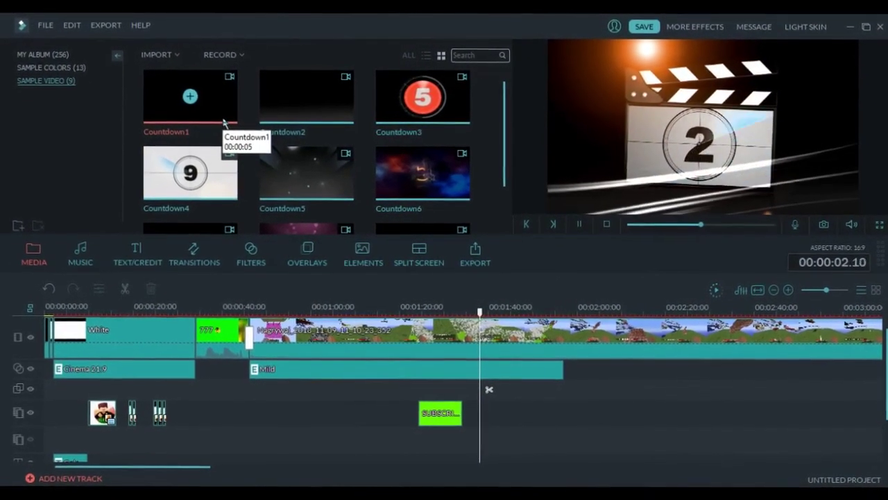
Try Countdown1 at the very start of the video track, play it back, and undo the insertion.
left_click_drag(214, 125, 40, 337)
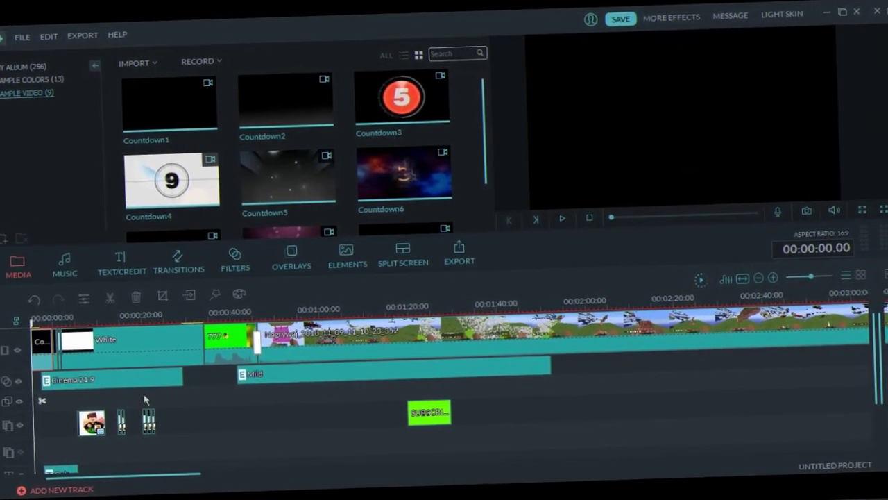
left_click(558, 217)
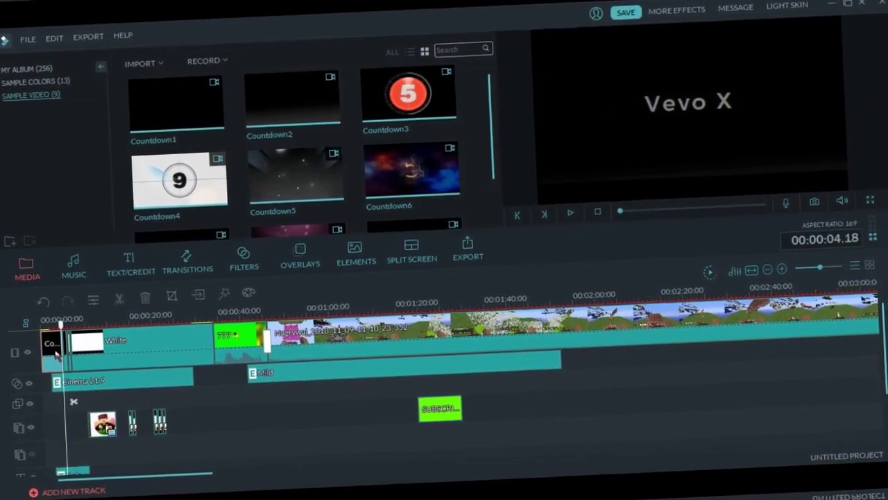
right_click(53, 338)
left_click(72, 20)
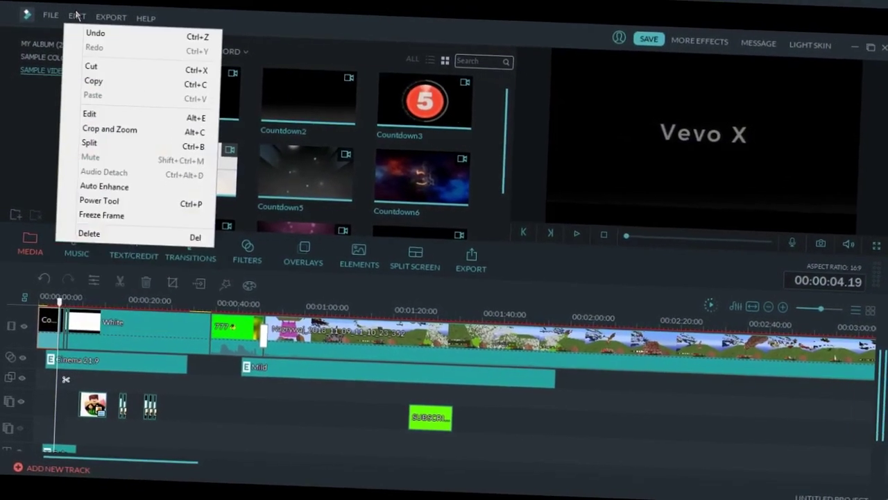
left_click(78, 33)
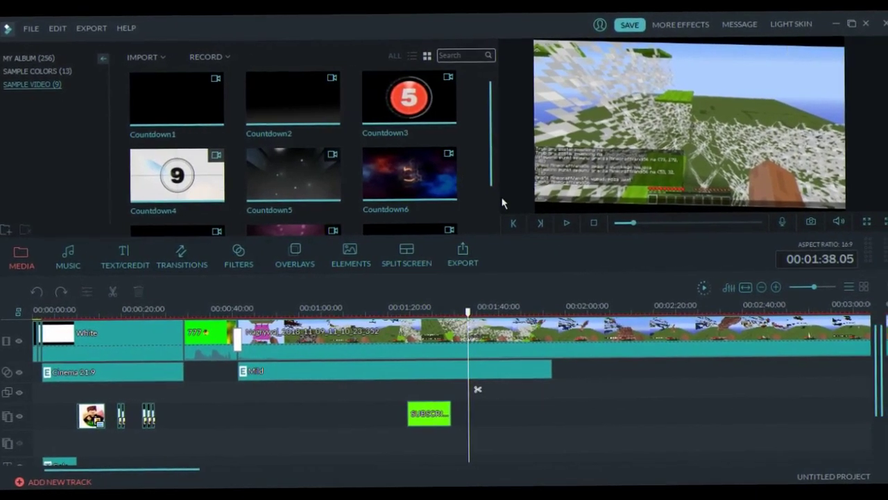
Preview the remaining sample videos Countdown8, Countdown9 and Countdown7.
scroll(479, 187, "down", 2)
double_click(322, 215)
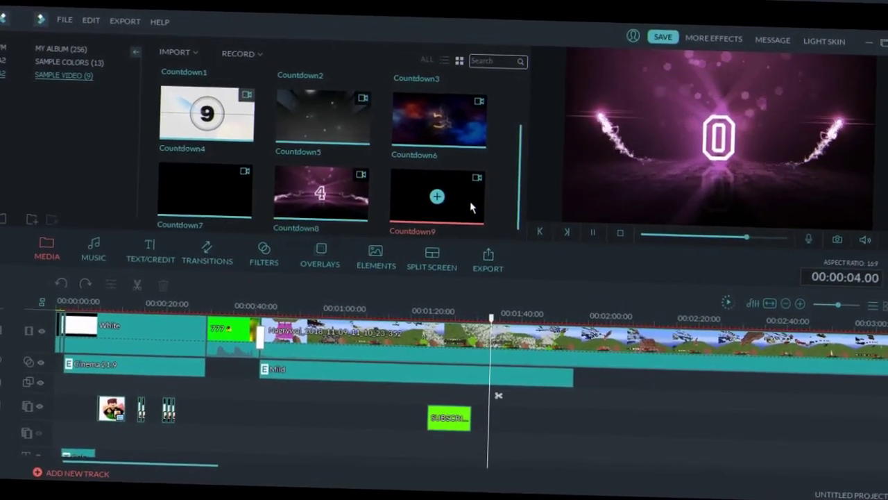
double_click(461, 206)
double_click(206, 207)
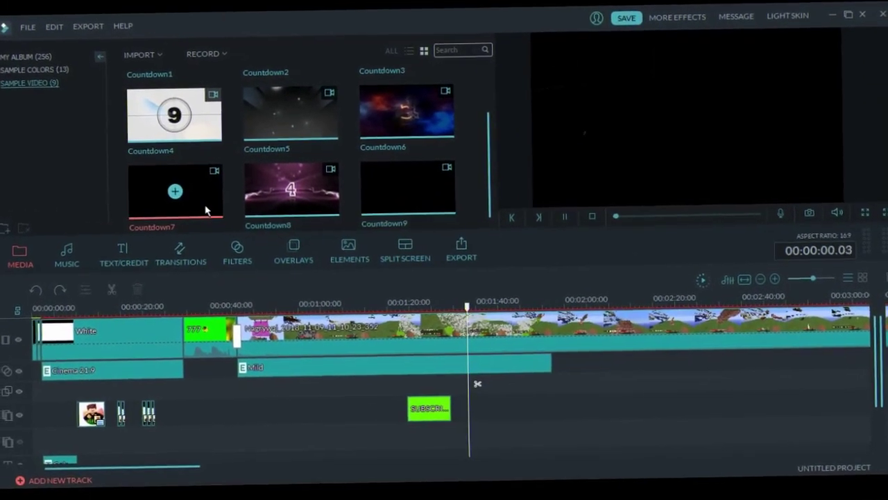